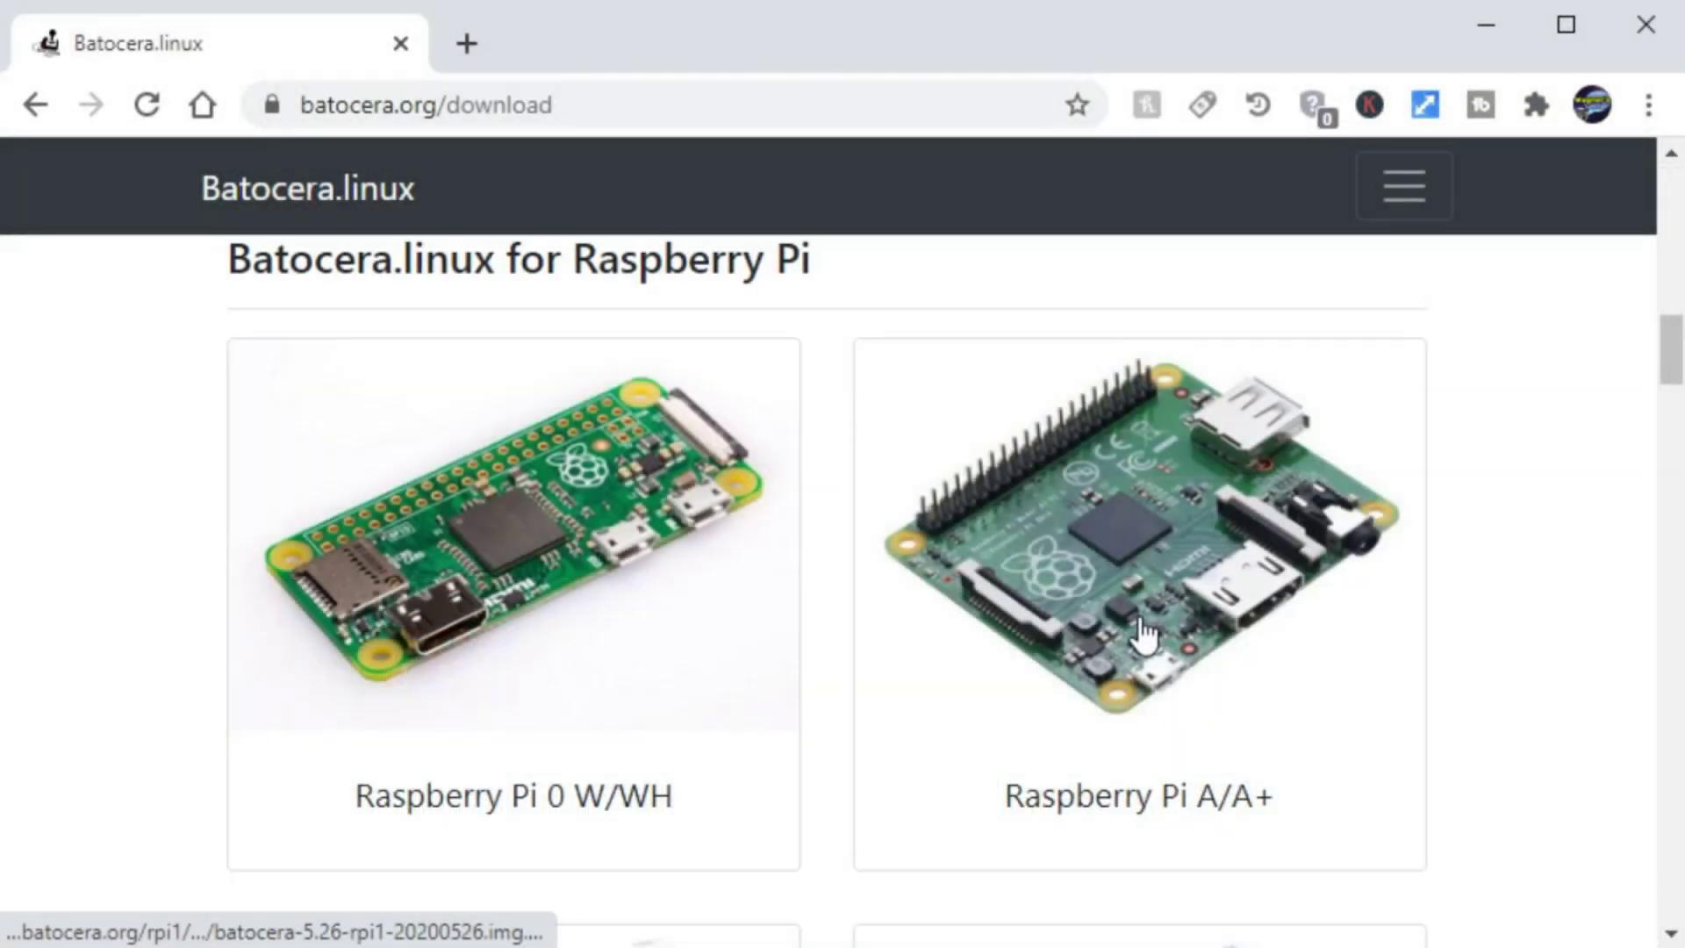
{"action": "scroll", "coordinate": [1146, 632], "scroll_direction": "down", "scroll_amount": 5}
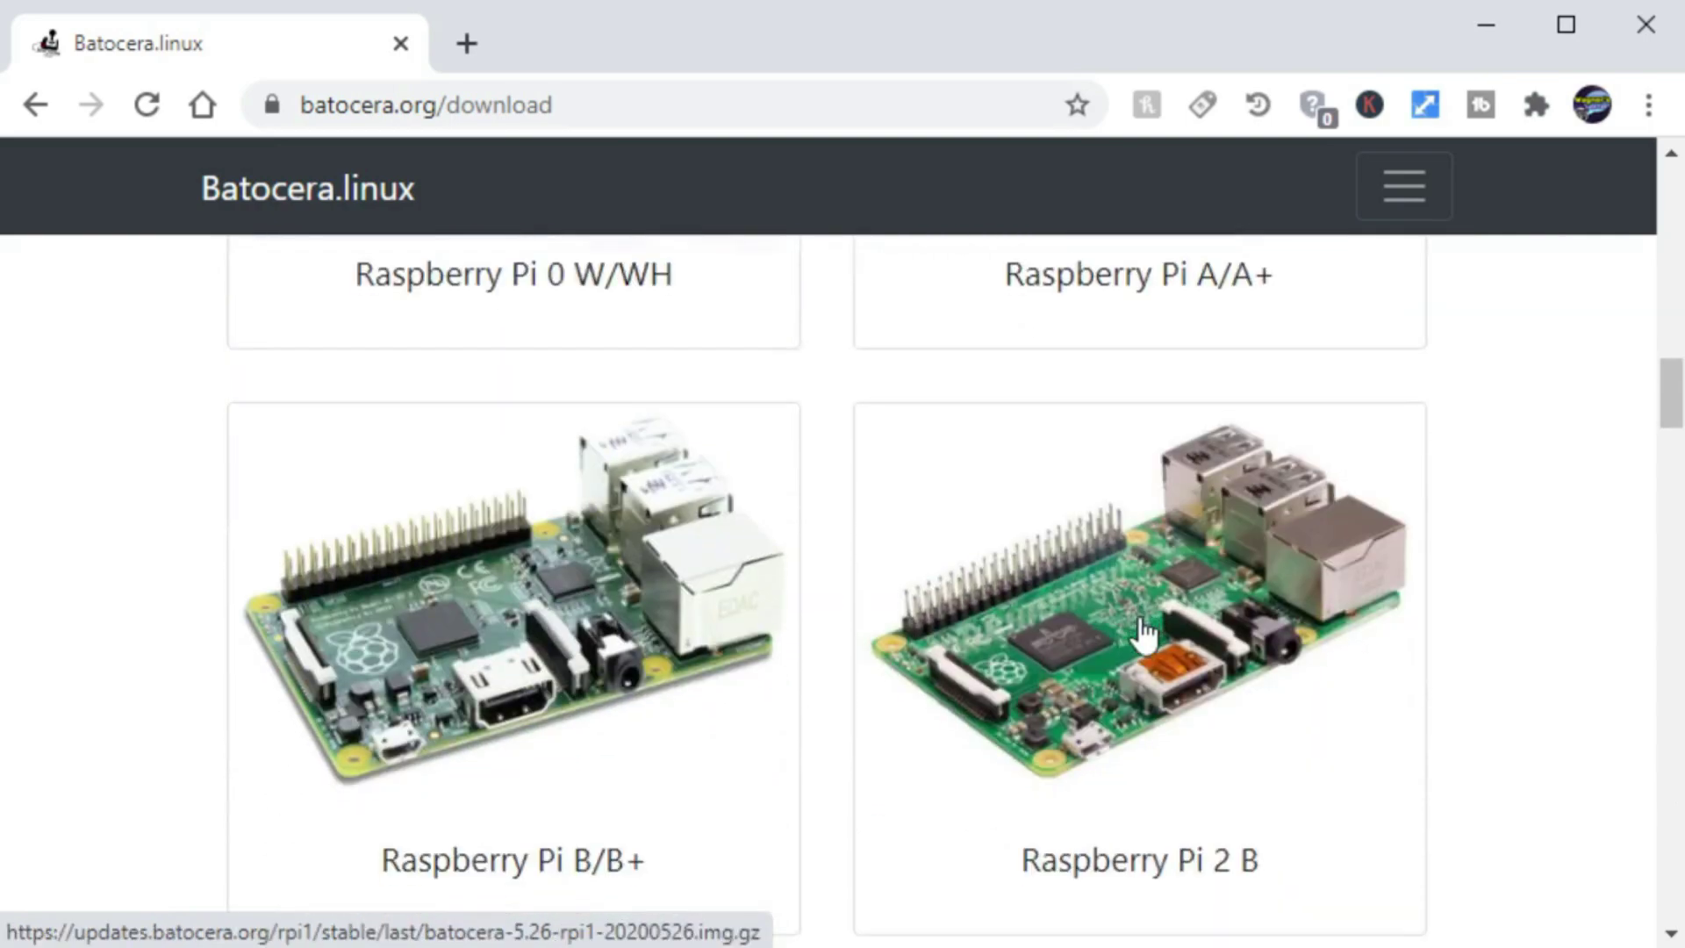
{"action": "scroll", "coordinate": [1146, 634], "scroll_direction": "down", "scroll_amount": 8}
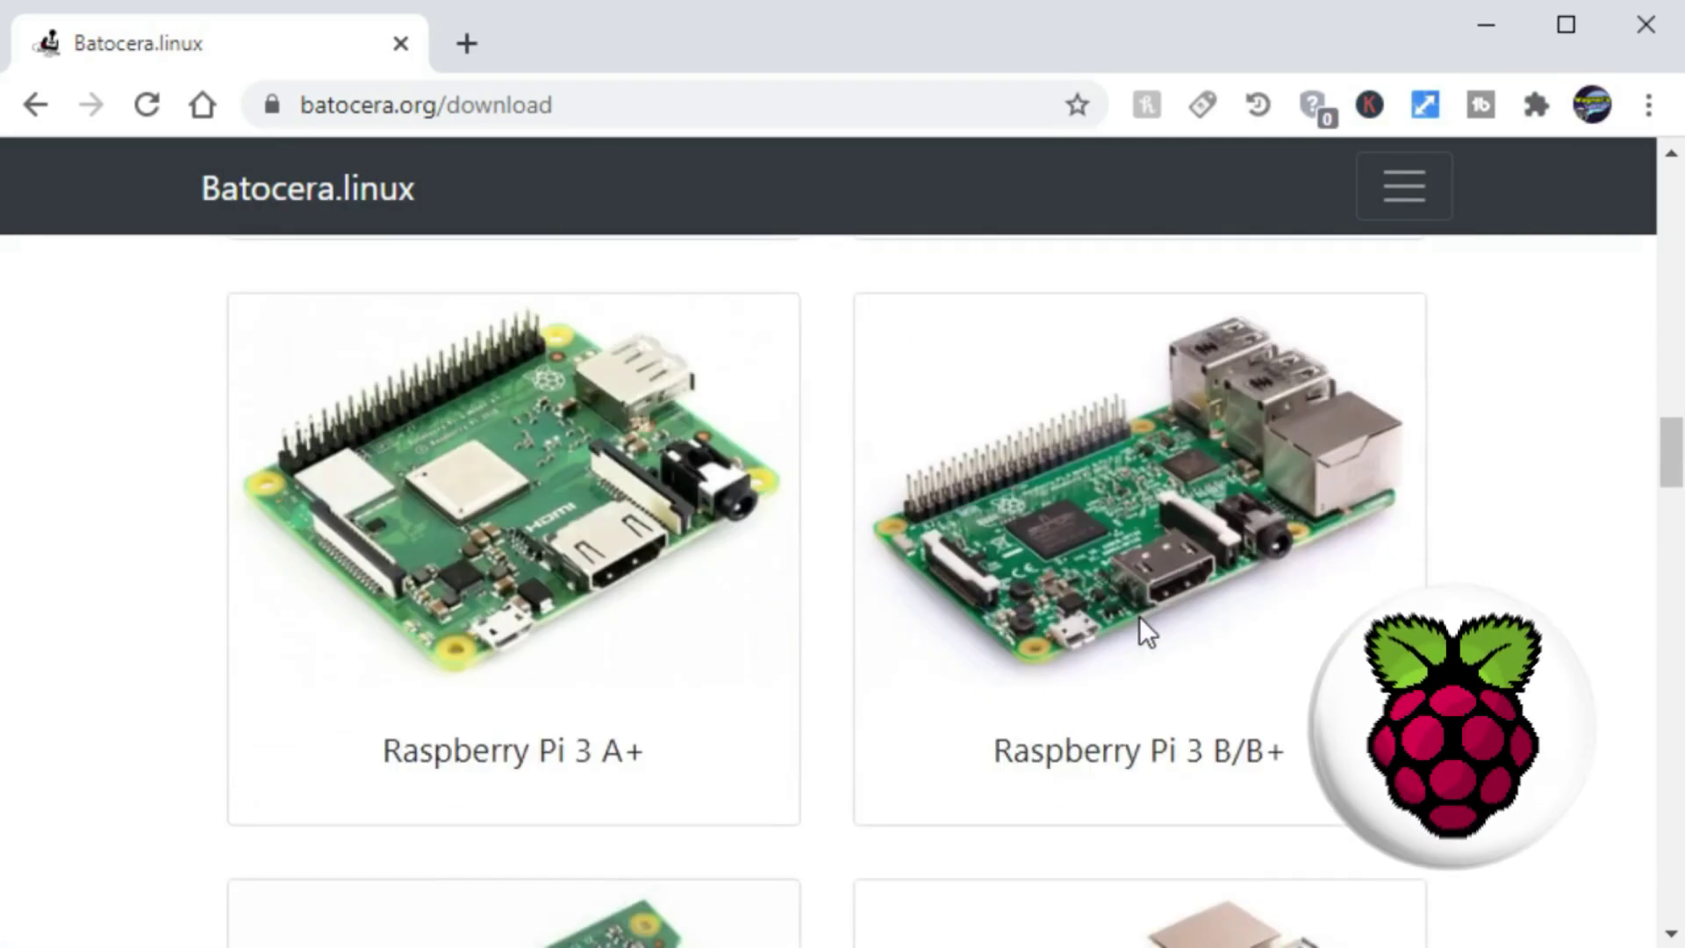
{"action": "scroll", "coordinate": [1146, 633], "scroll_direction": "down", "scroll_amount": 6}
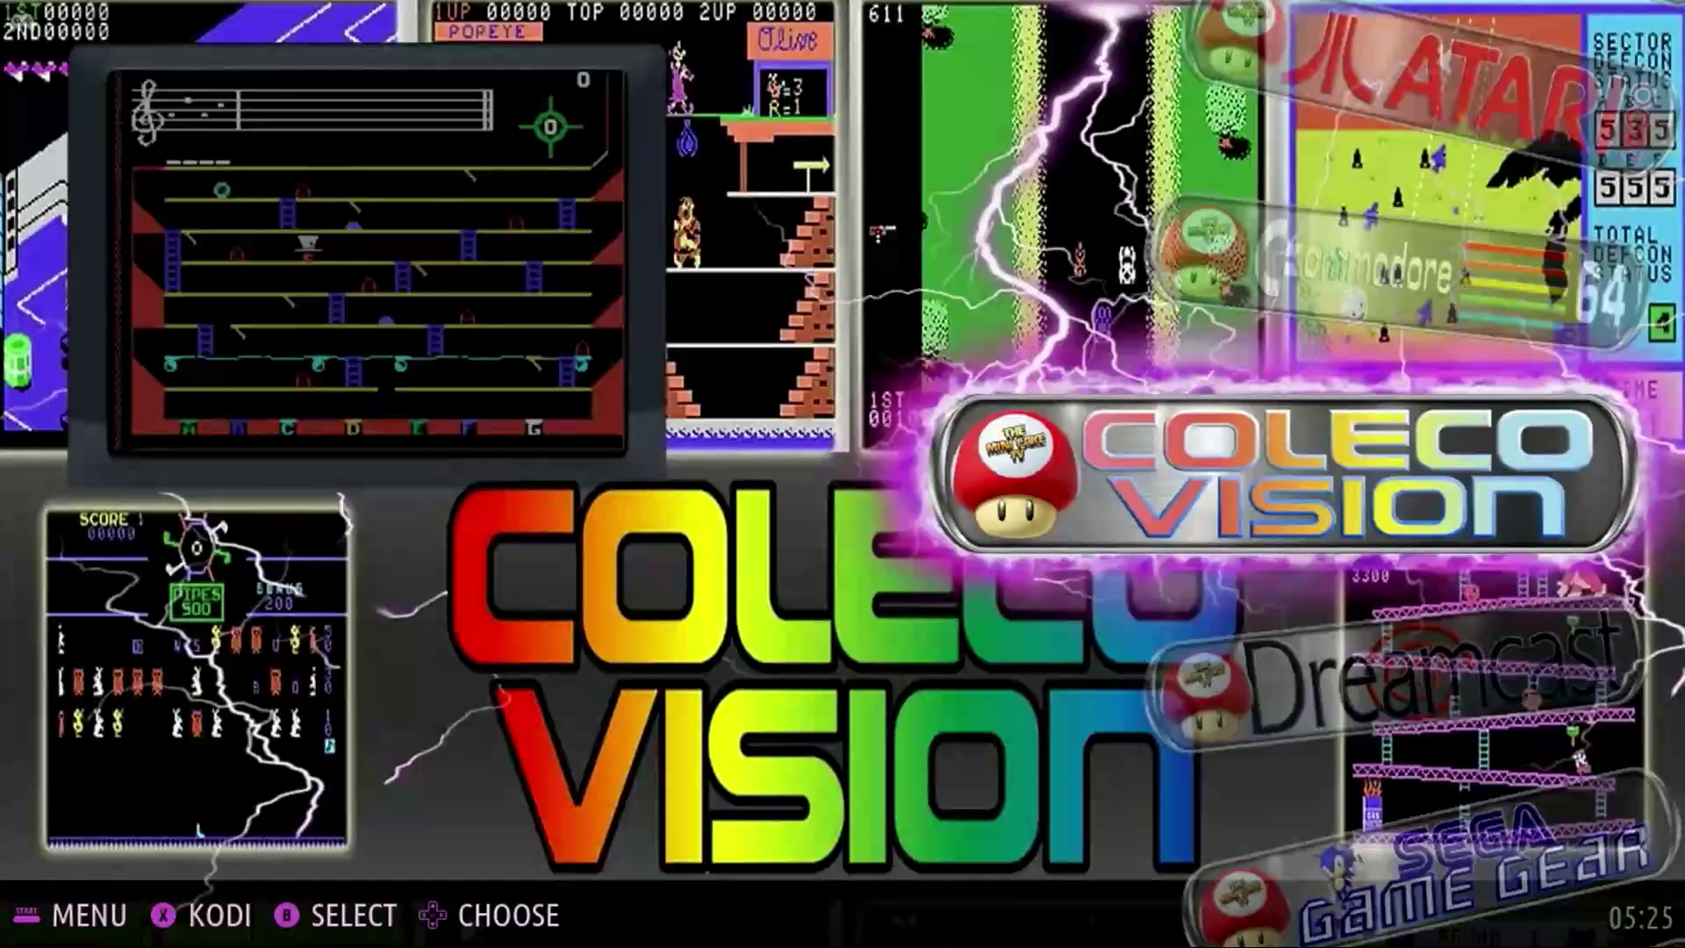
{"action": "key", "text": "Down"}
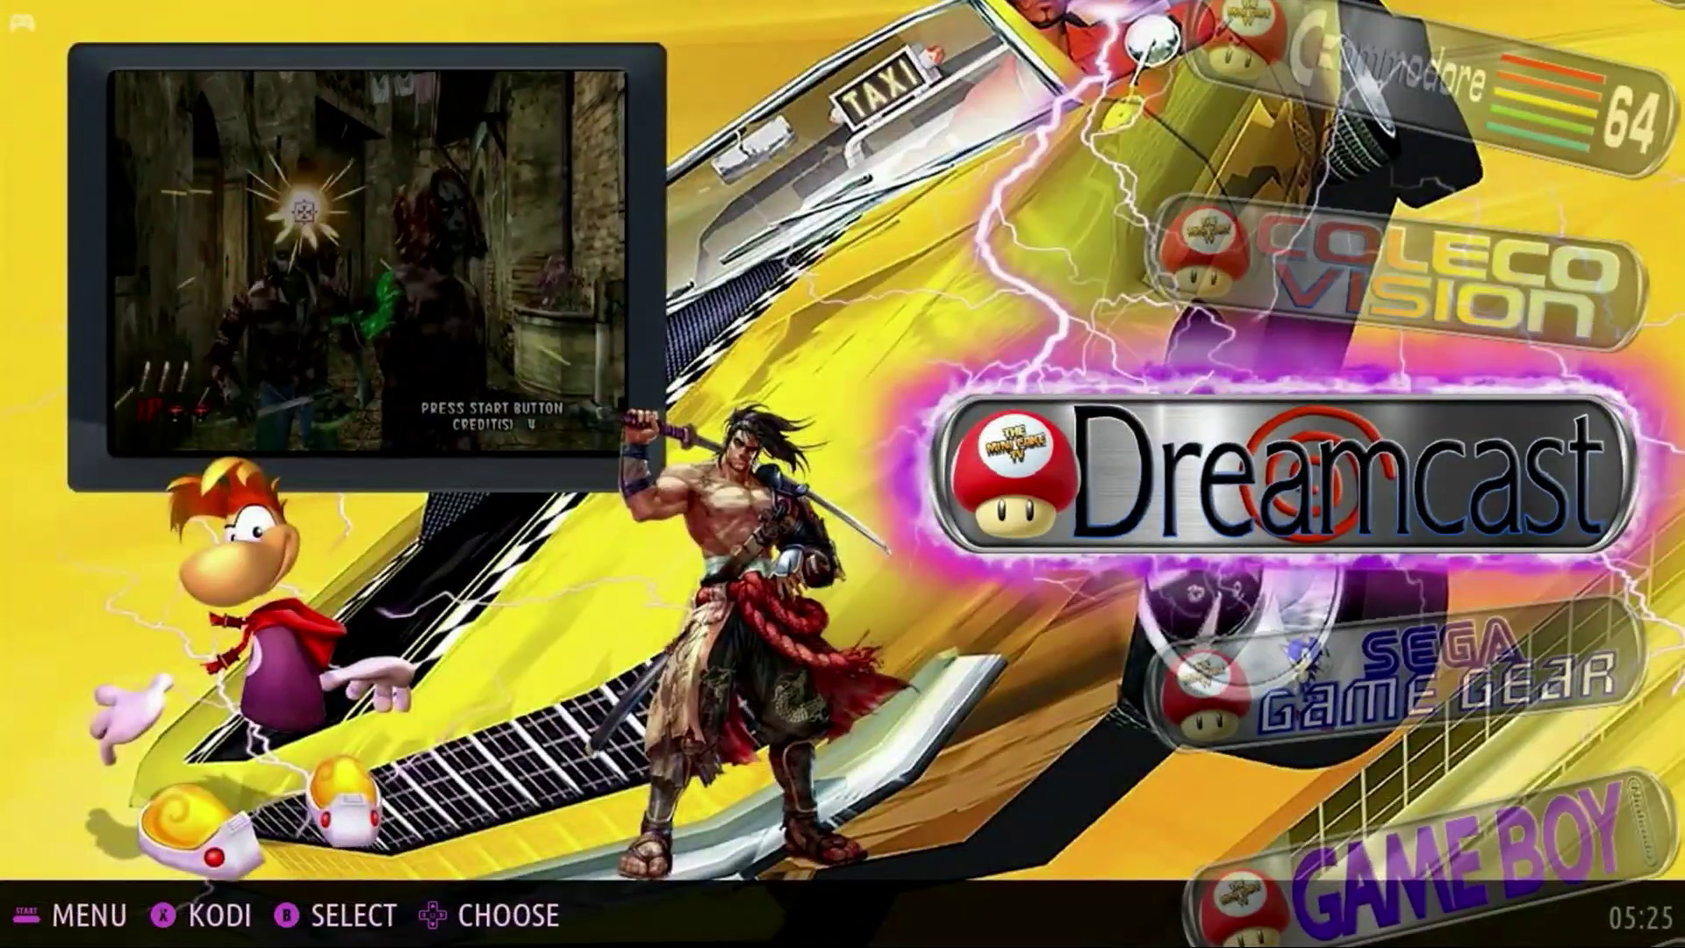
{"action": "key", "text": "Down"}
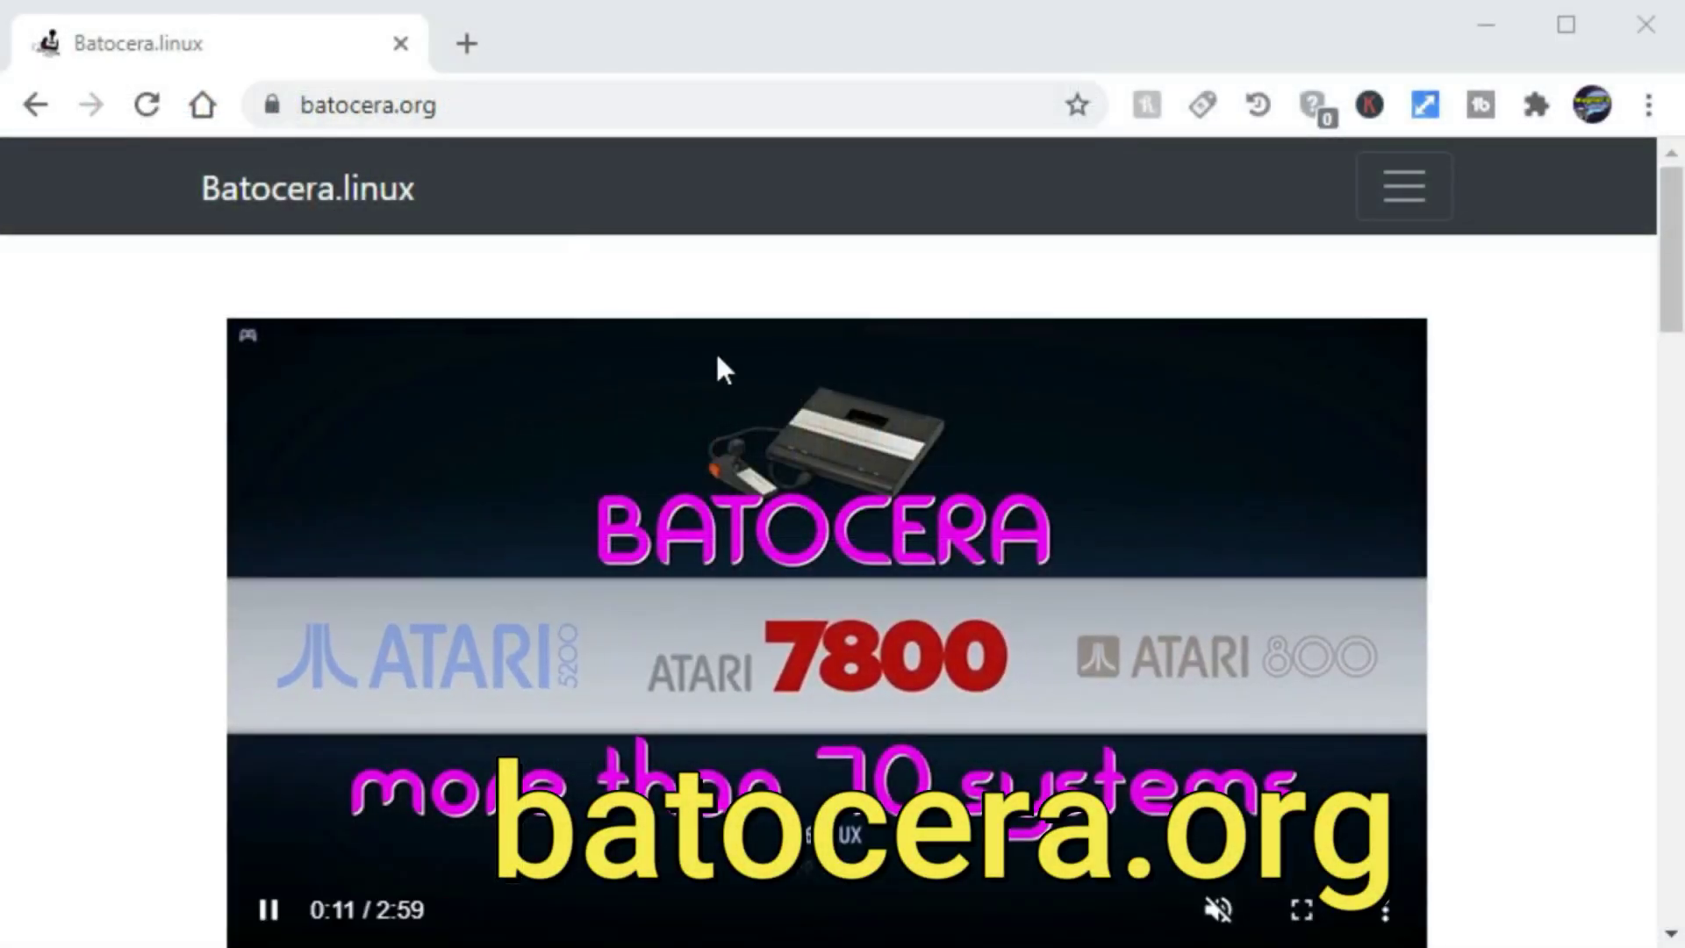
Step: Open the Batocera download page and download the version 5.26 image for the Raspberry Pi 4
{"action": "left_click", "coordinate": [1404, 210]}
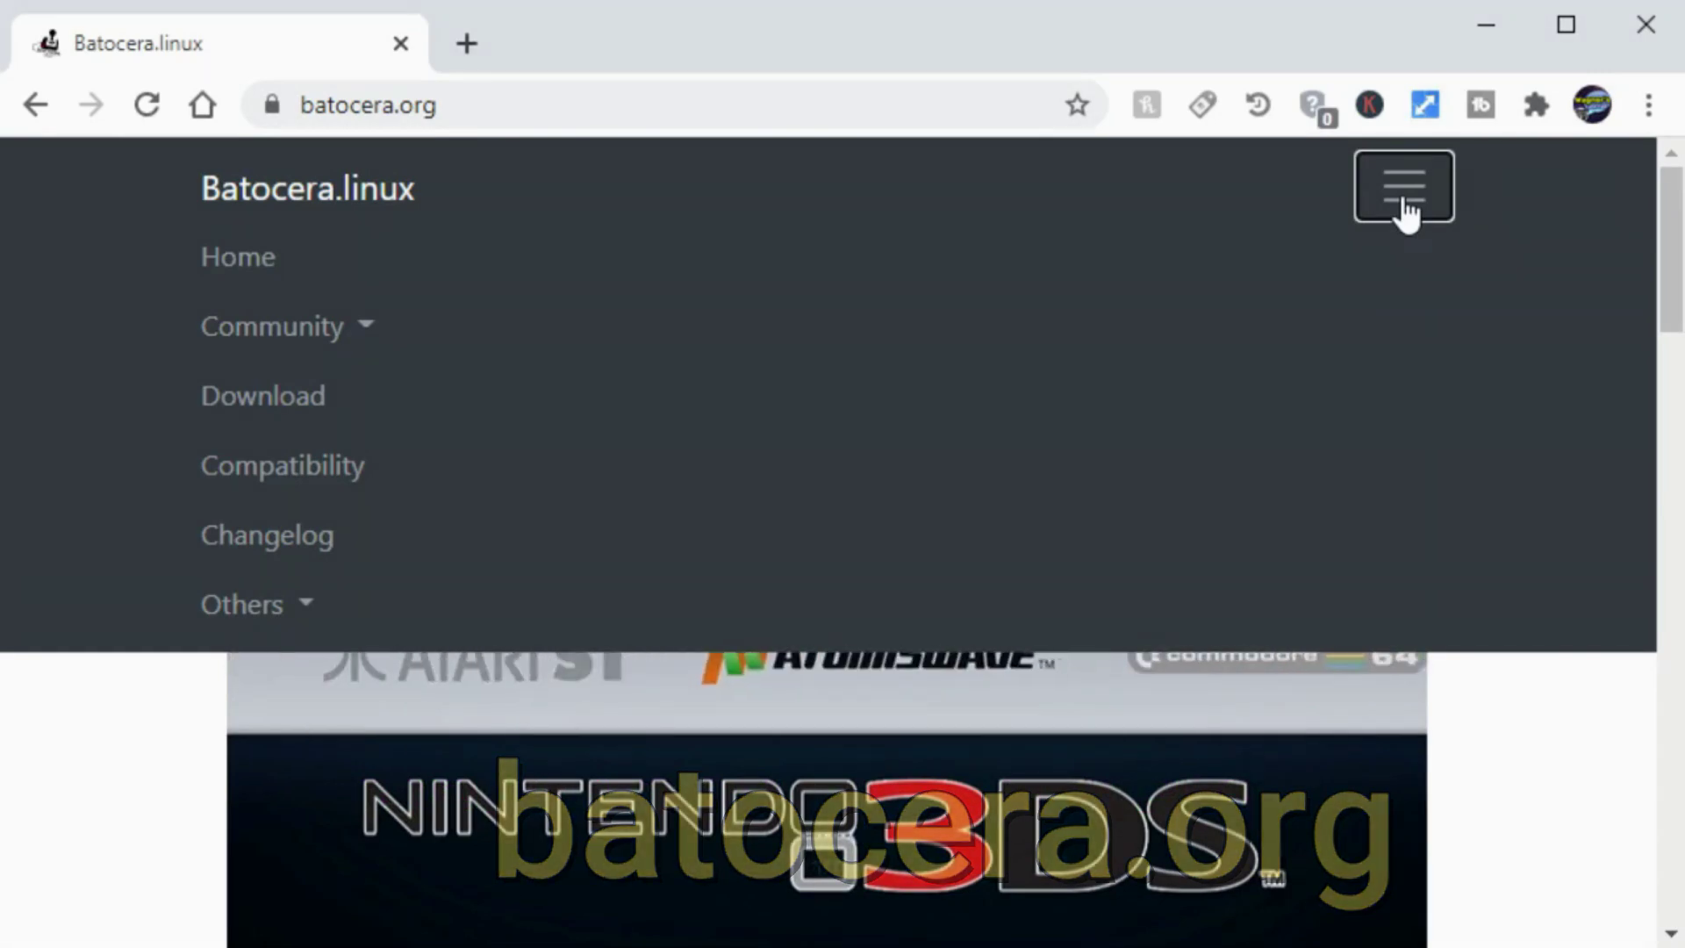
{"action": "left_click", "coordinate": [294, 407]}
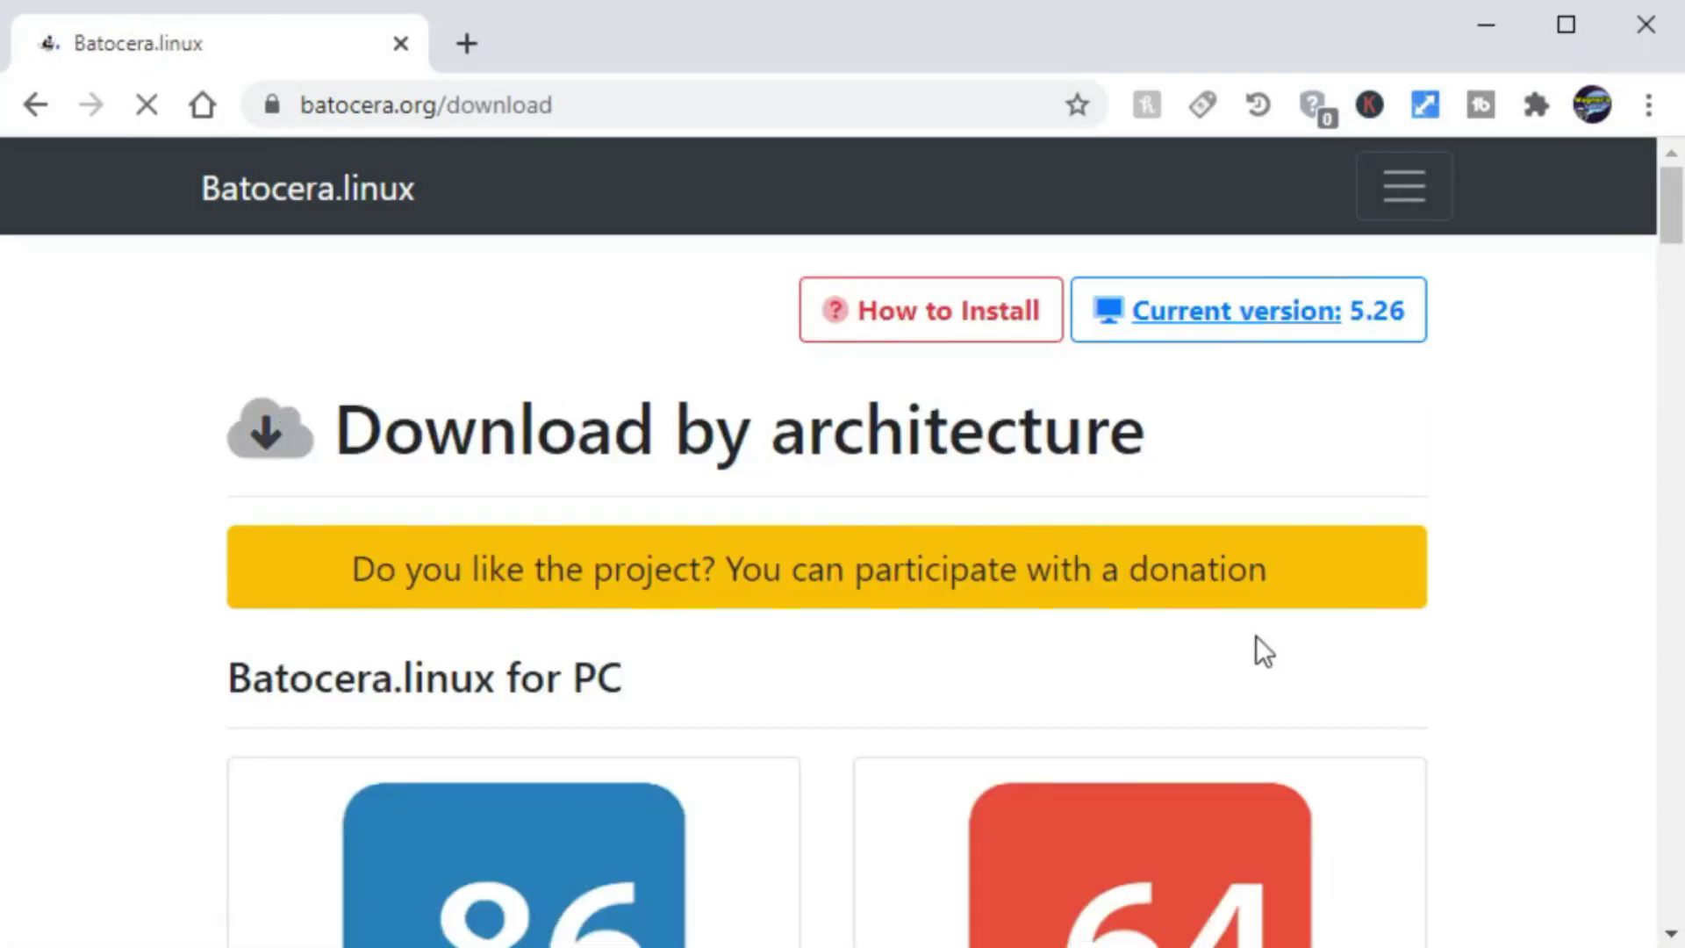
{"action": "scroll", "coordinate": [1141, 624], "scroll_direction": "down", "scroll_amount": 6}
{"action": "scroll", "coordinate": [1142, 623], "scroll_direction": "down", "scroll_amount": 10}
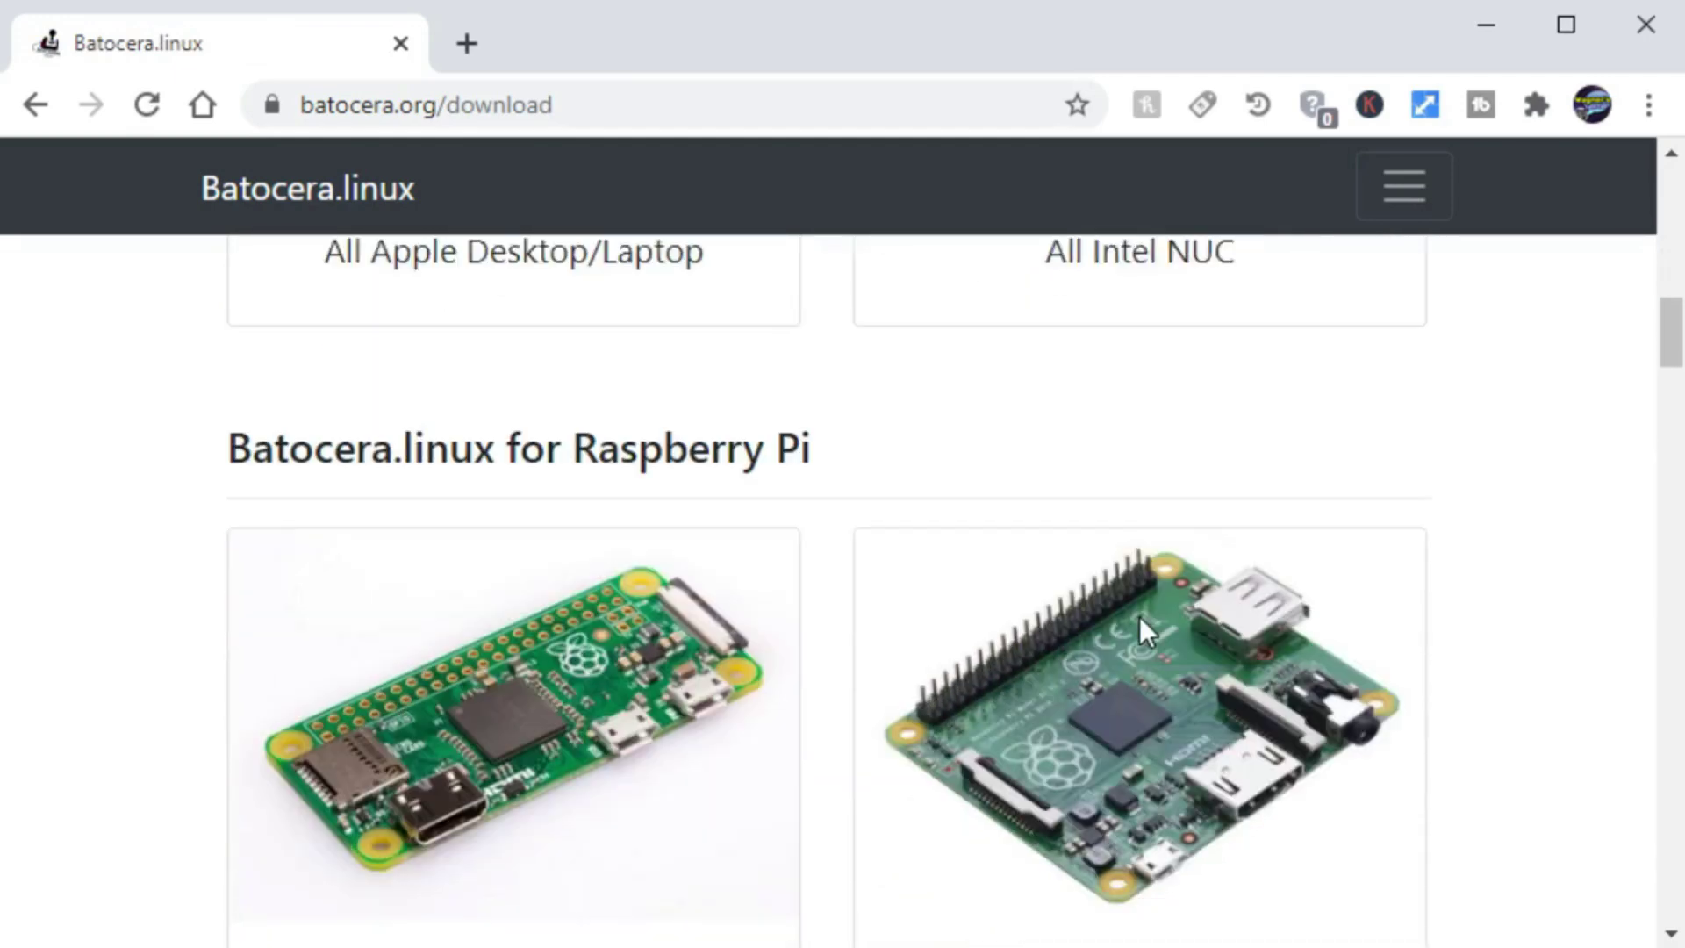
{"action": "scroll", "coordinate": [1142, 632], "scroll_direction": "down", "scroll_amount": 12}
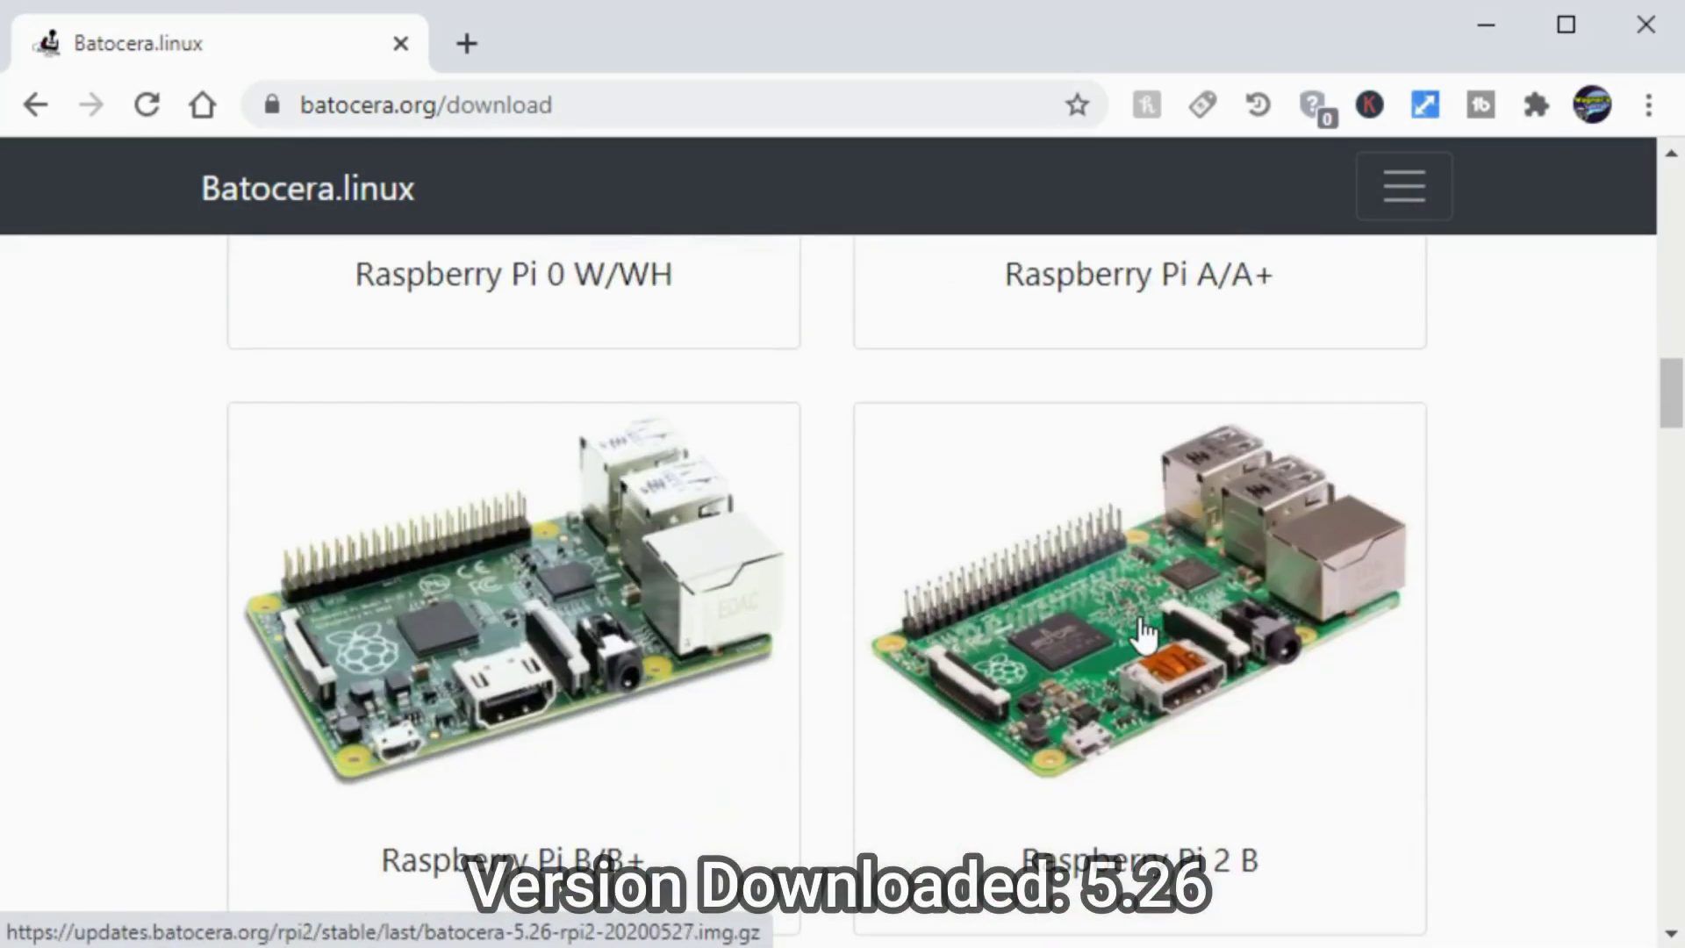
{"action": "scroll", "coordinate": [1138, 618], "scroll_direction": "down", "scroll_amount": 5}
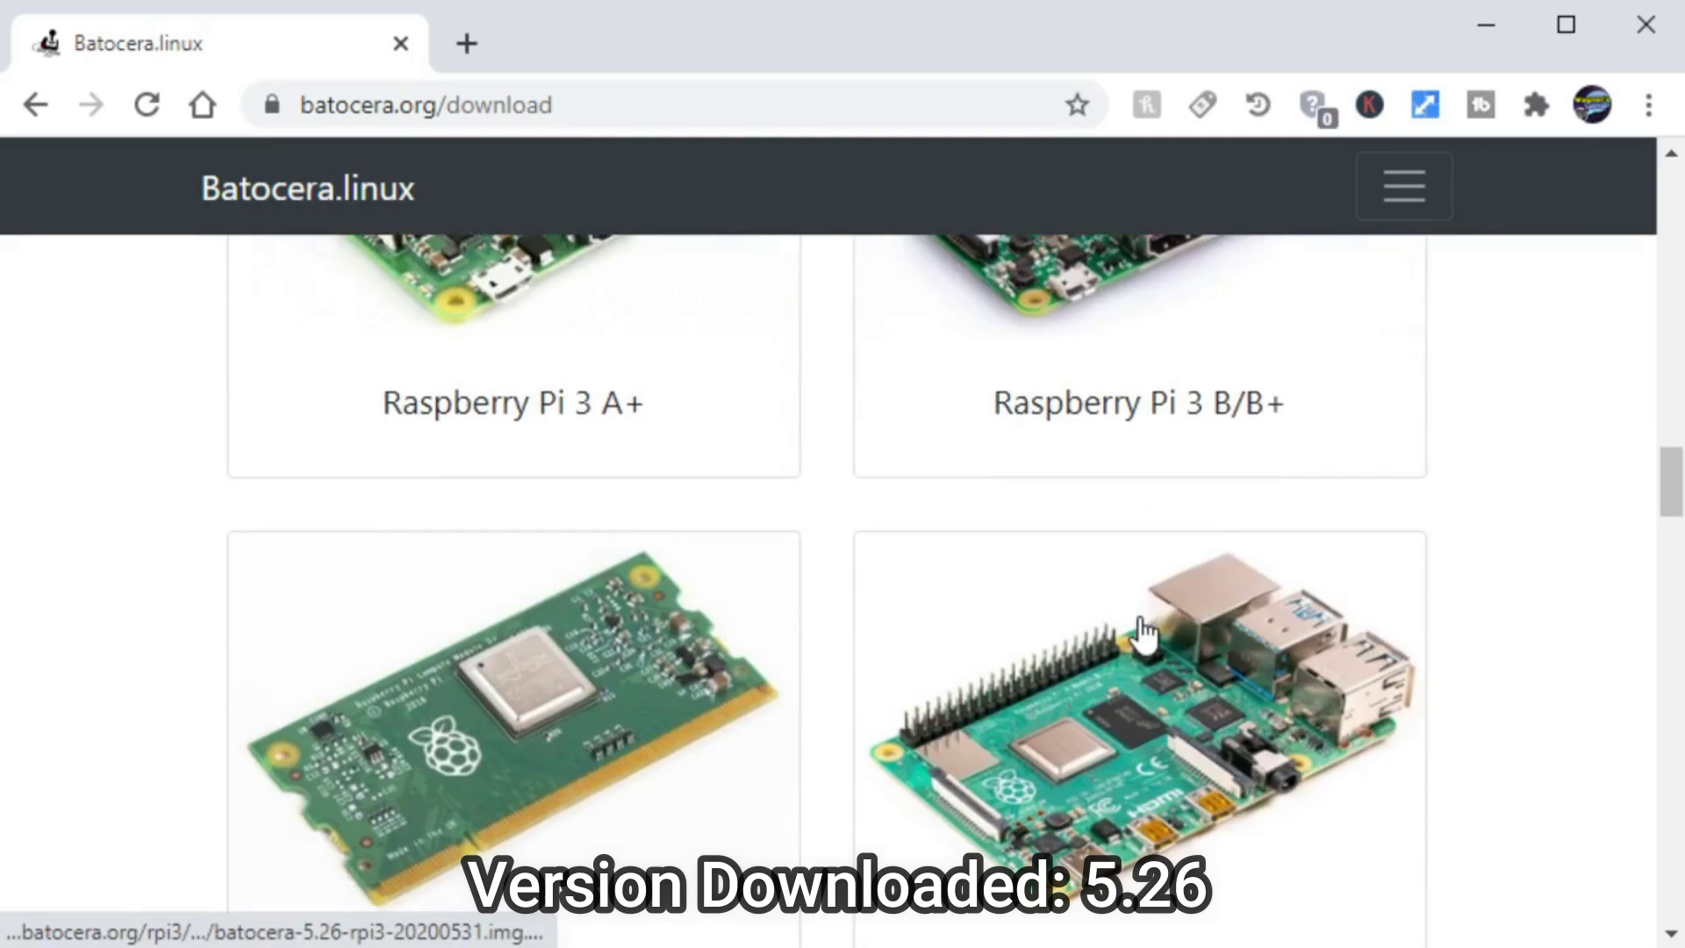
{"action": "left_click", "coordinate": [1050, 604]}
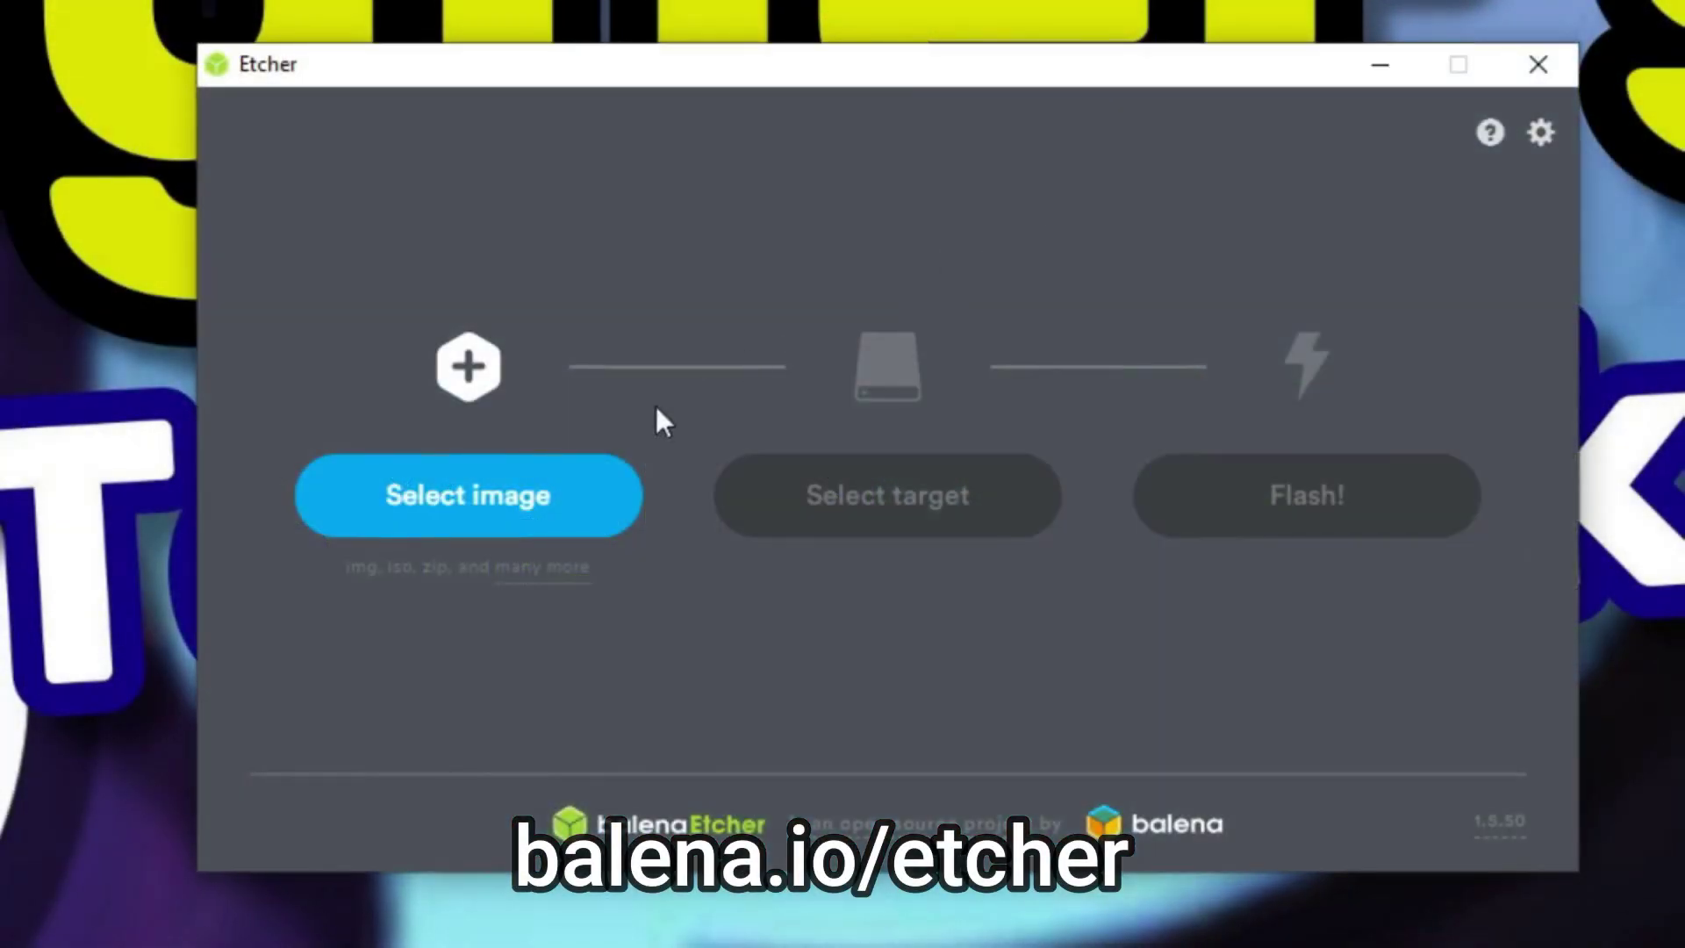
Step: In Etcher, load batocera-5.26-rpi4-20200527.img.gz from the Downloads folder as the image to flash
{"action": "left_click", "coordinate": [512, 496]}
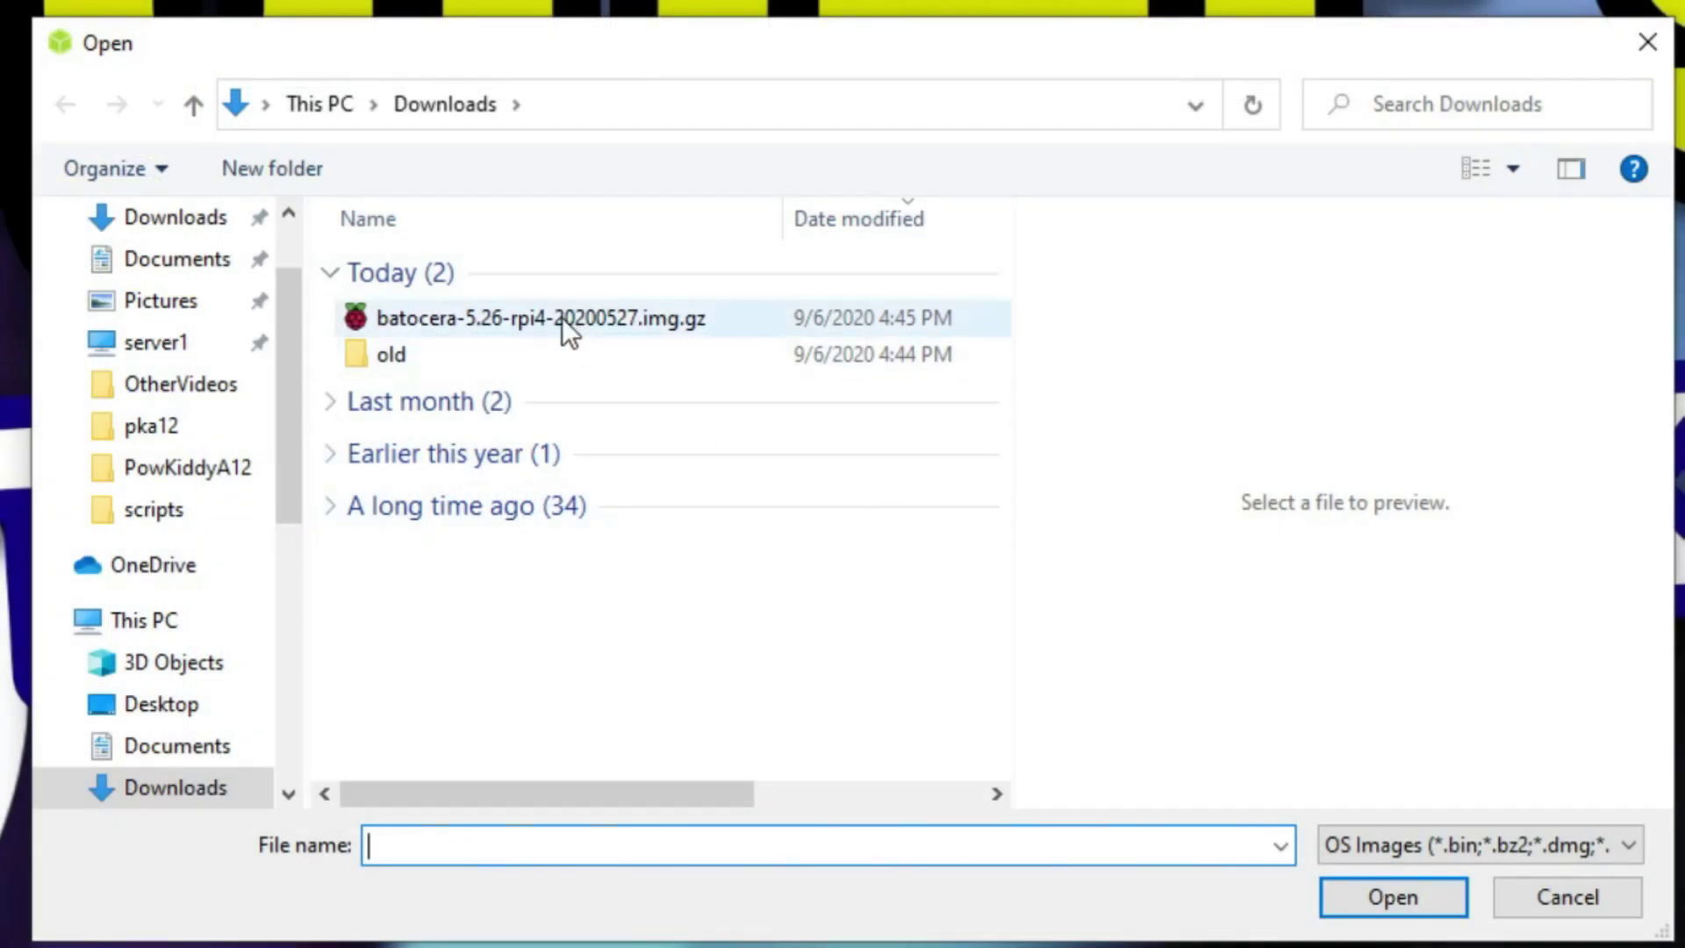
{"action": "left_click", "coordinate": [563, 317]}
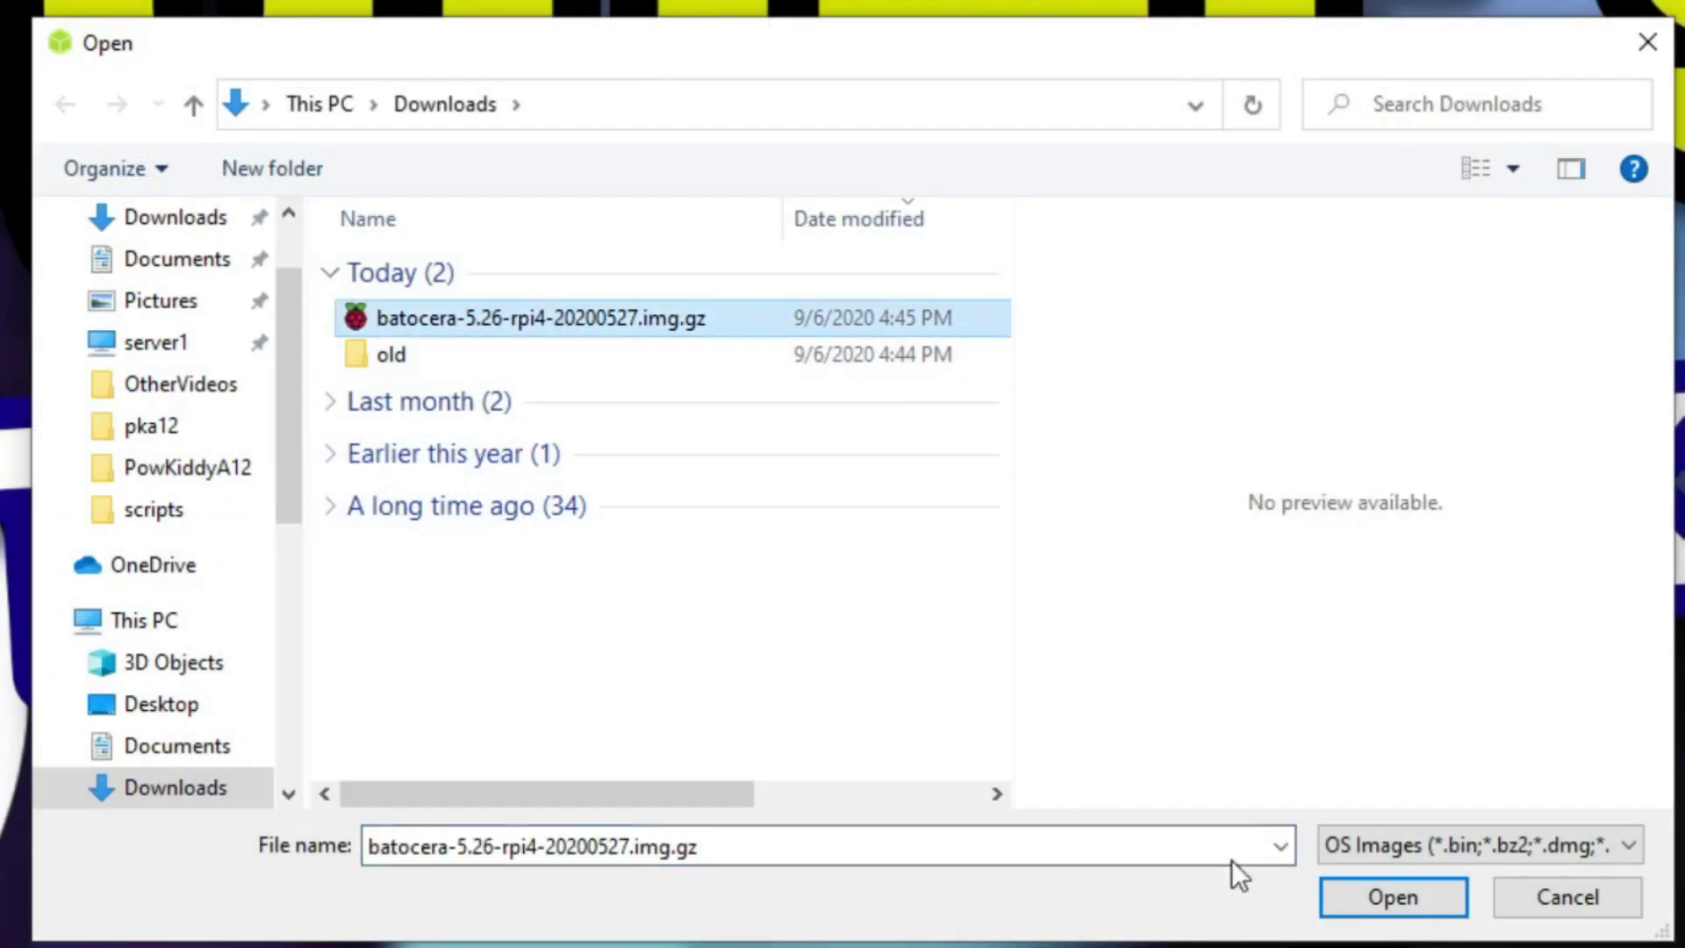
{"action": "left_click", "coordinate": [1350, 902]}
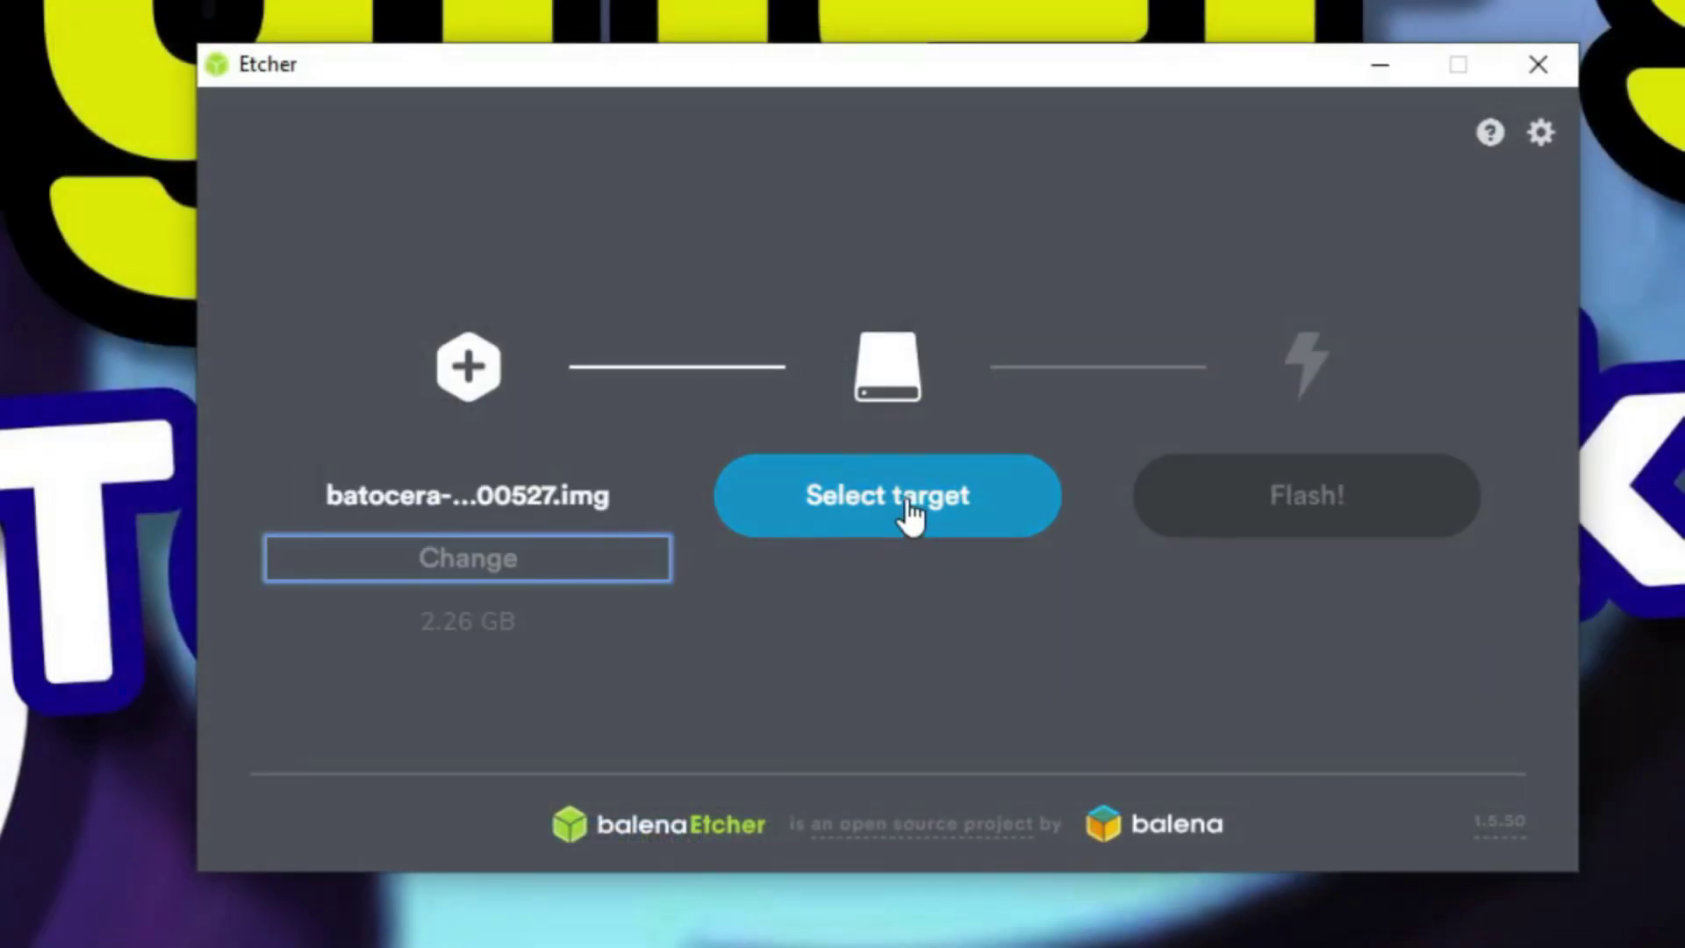
Step: Choose the 125.07 GB SDXC card as the target and start flashing, accepting the large-drive warning
{"action": "left_click", "coordinate": [910, 513]}
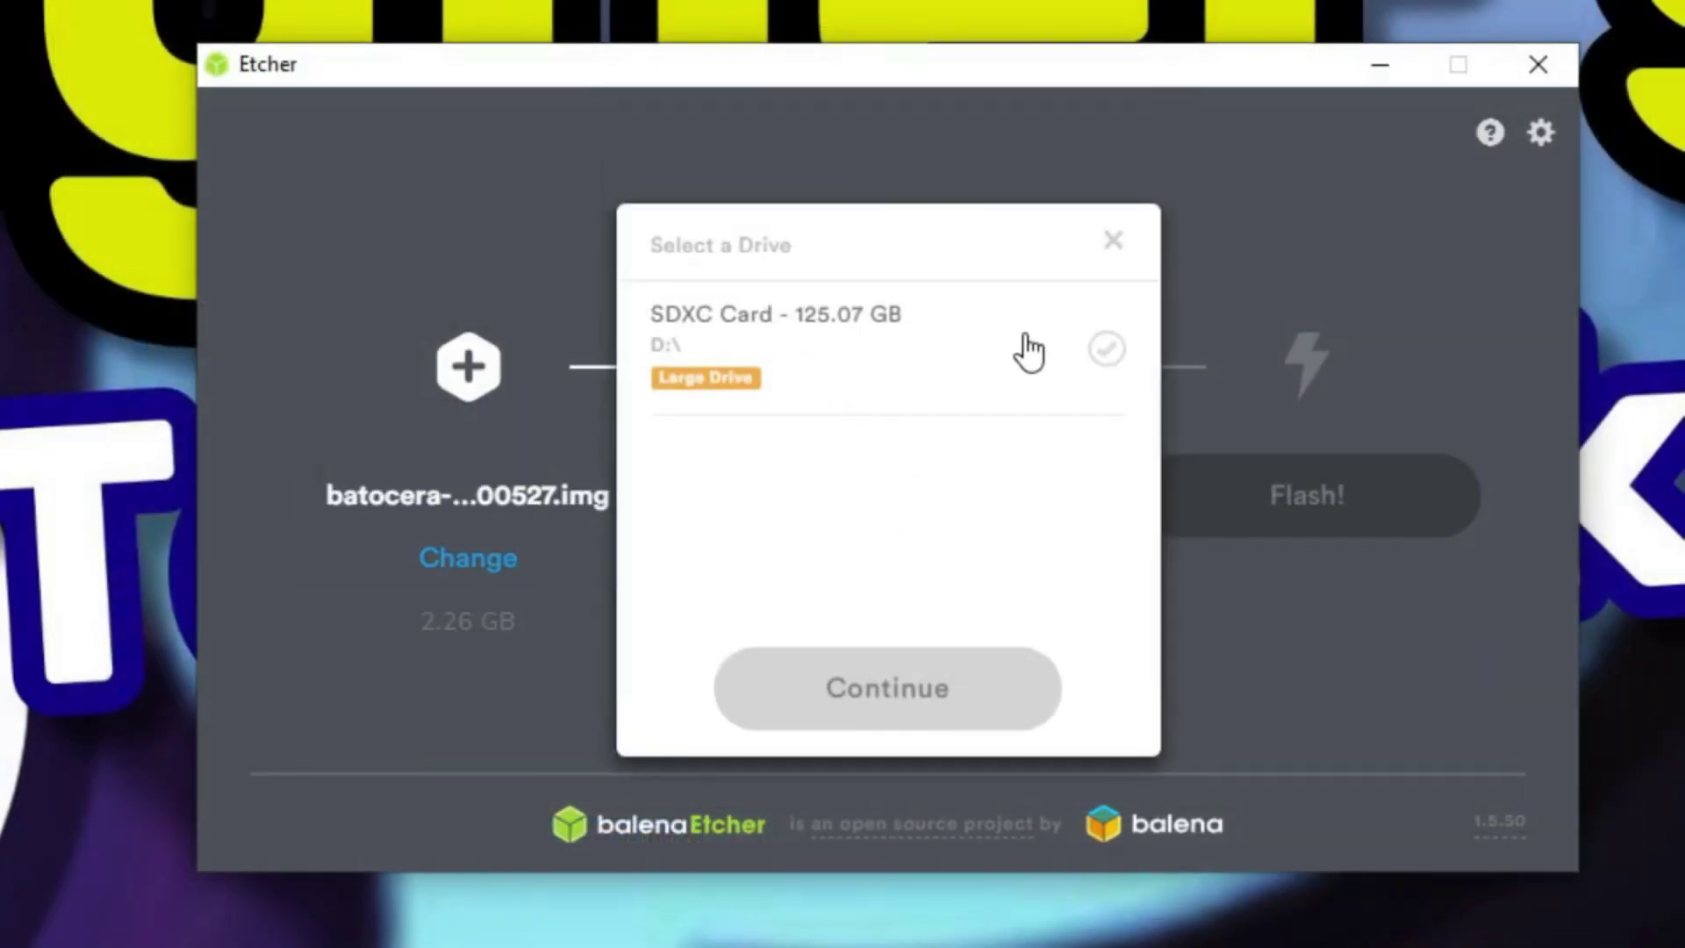
{"action": "left_click", "coordinate": [1124, 376]}
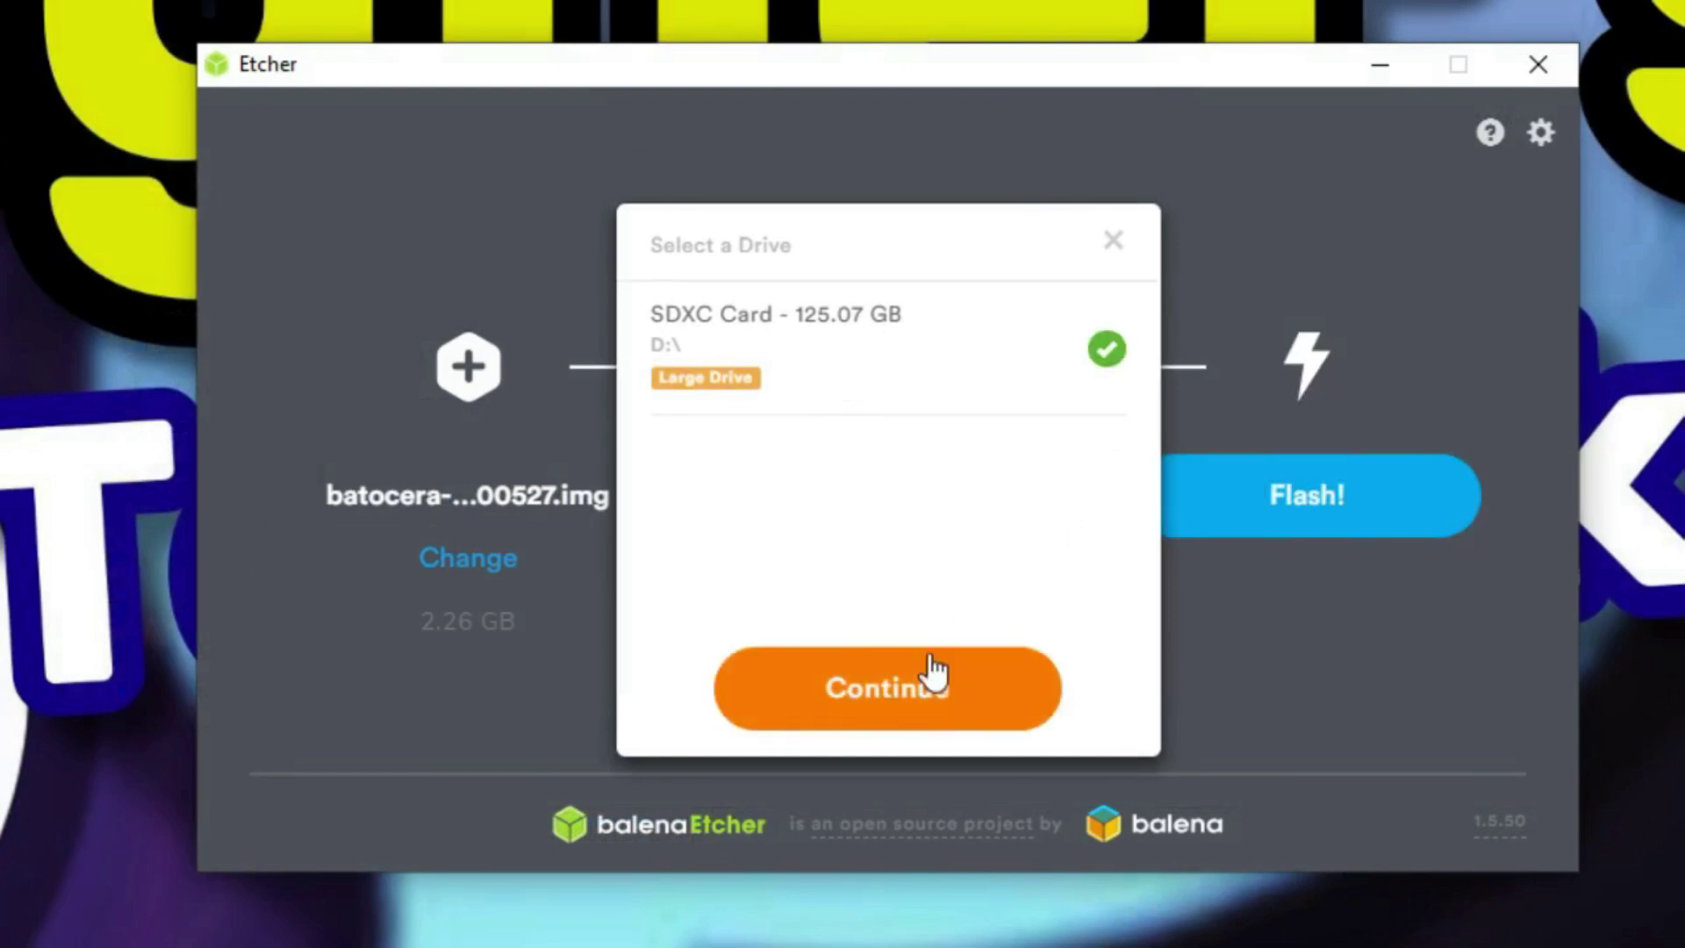
{"action": "left_click", "coordinate": [904, 705]}
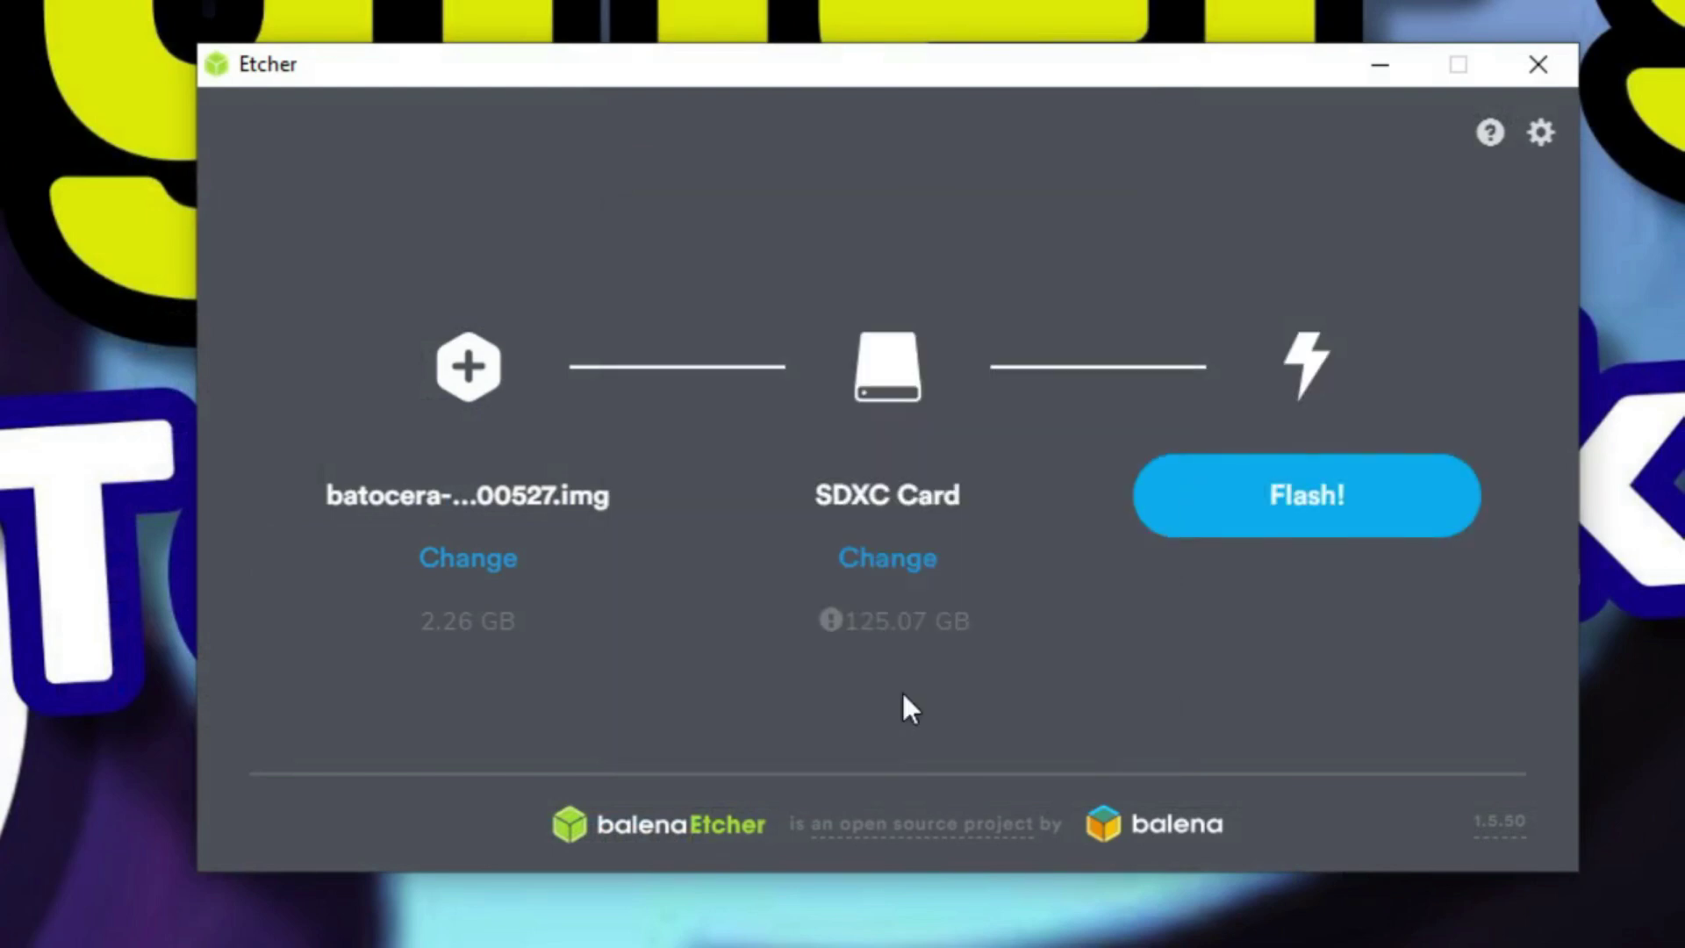
{"action": "left_click", "coordinate": [1245, 524]}
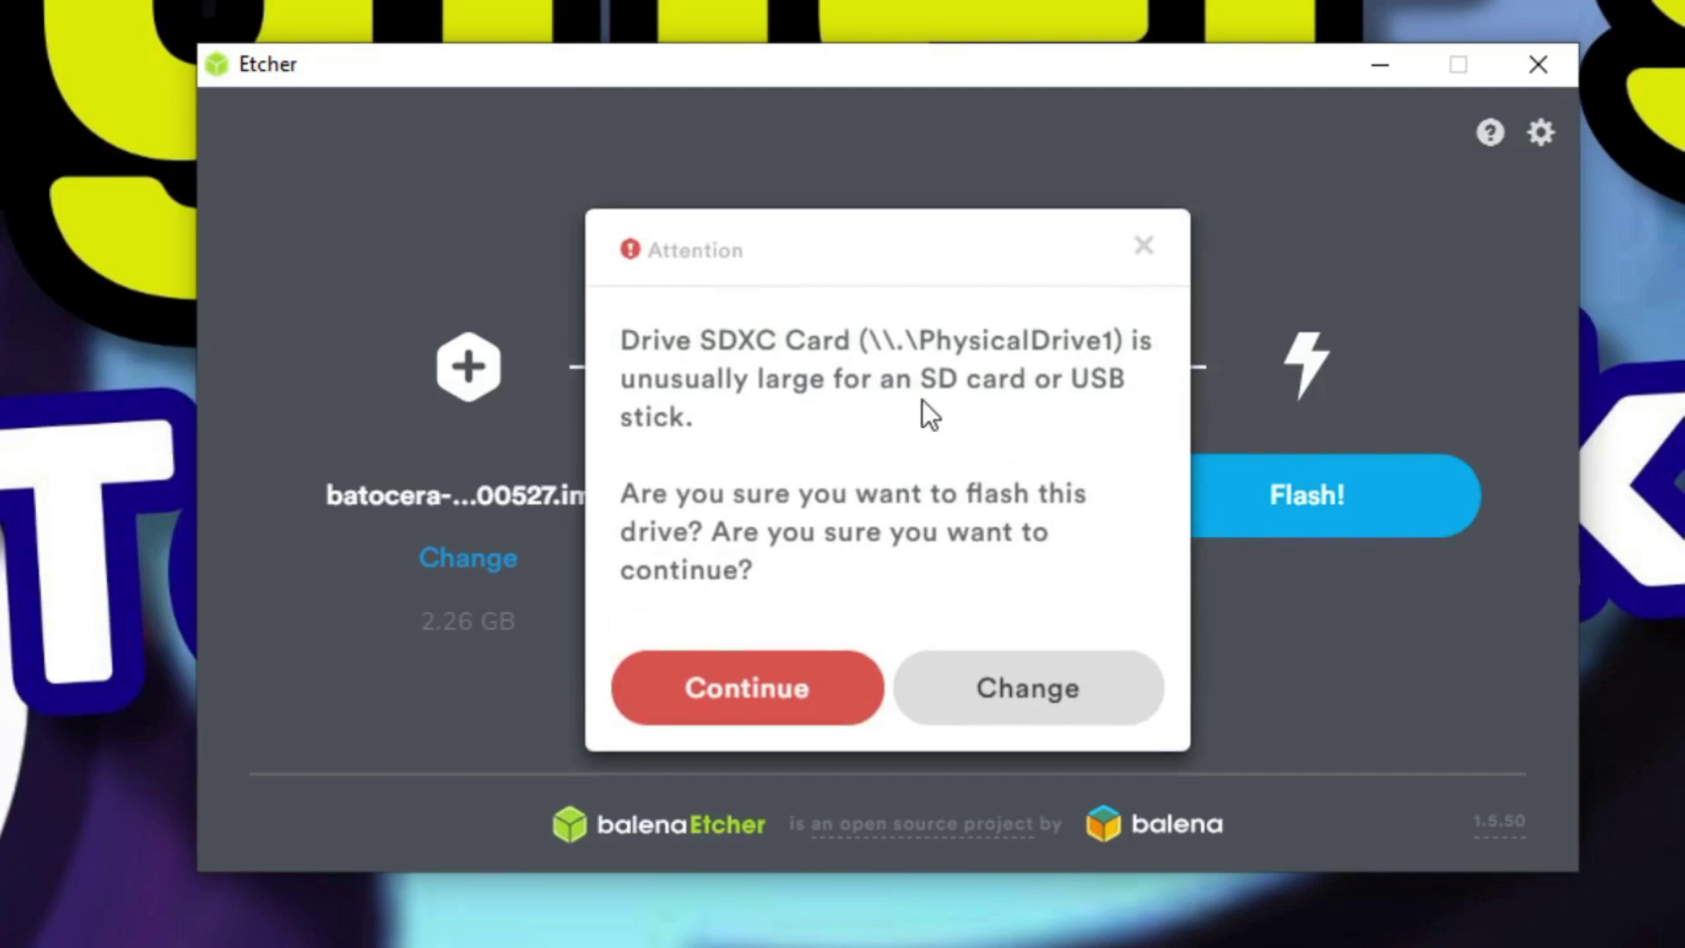
{"action": "left_click", "coordinate": [814, 687]}
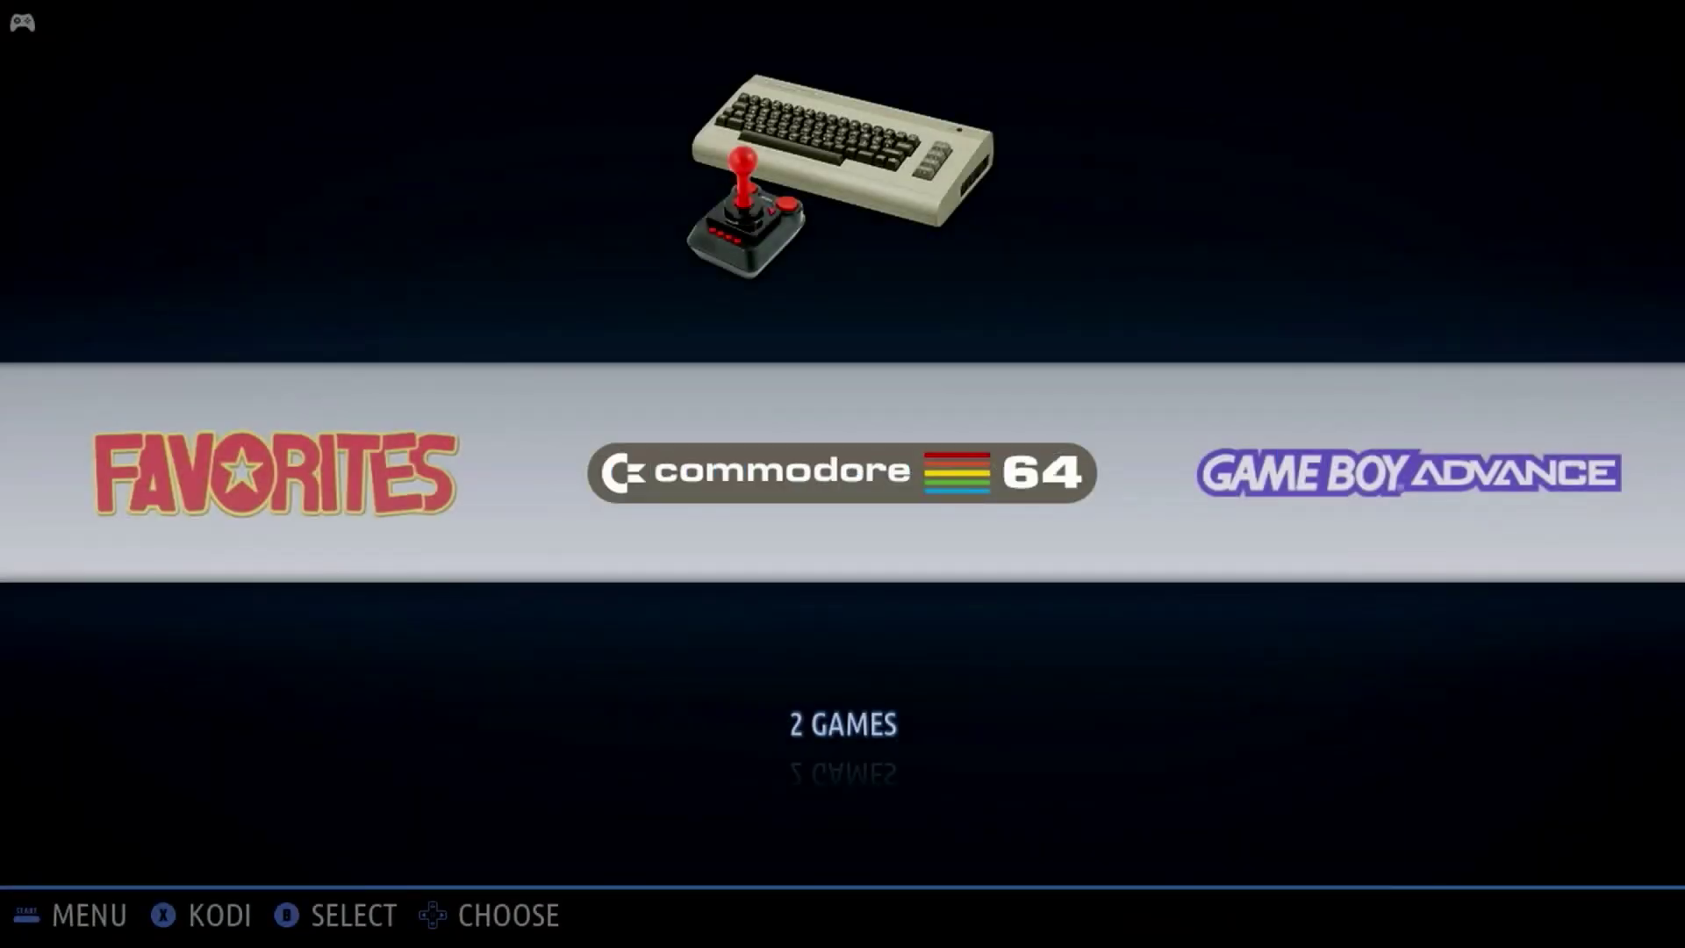
Step: Switch to Batocera and enable WiFi in its network settings
{"action": "key", "text": "F1"}
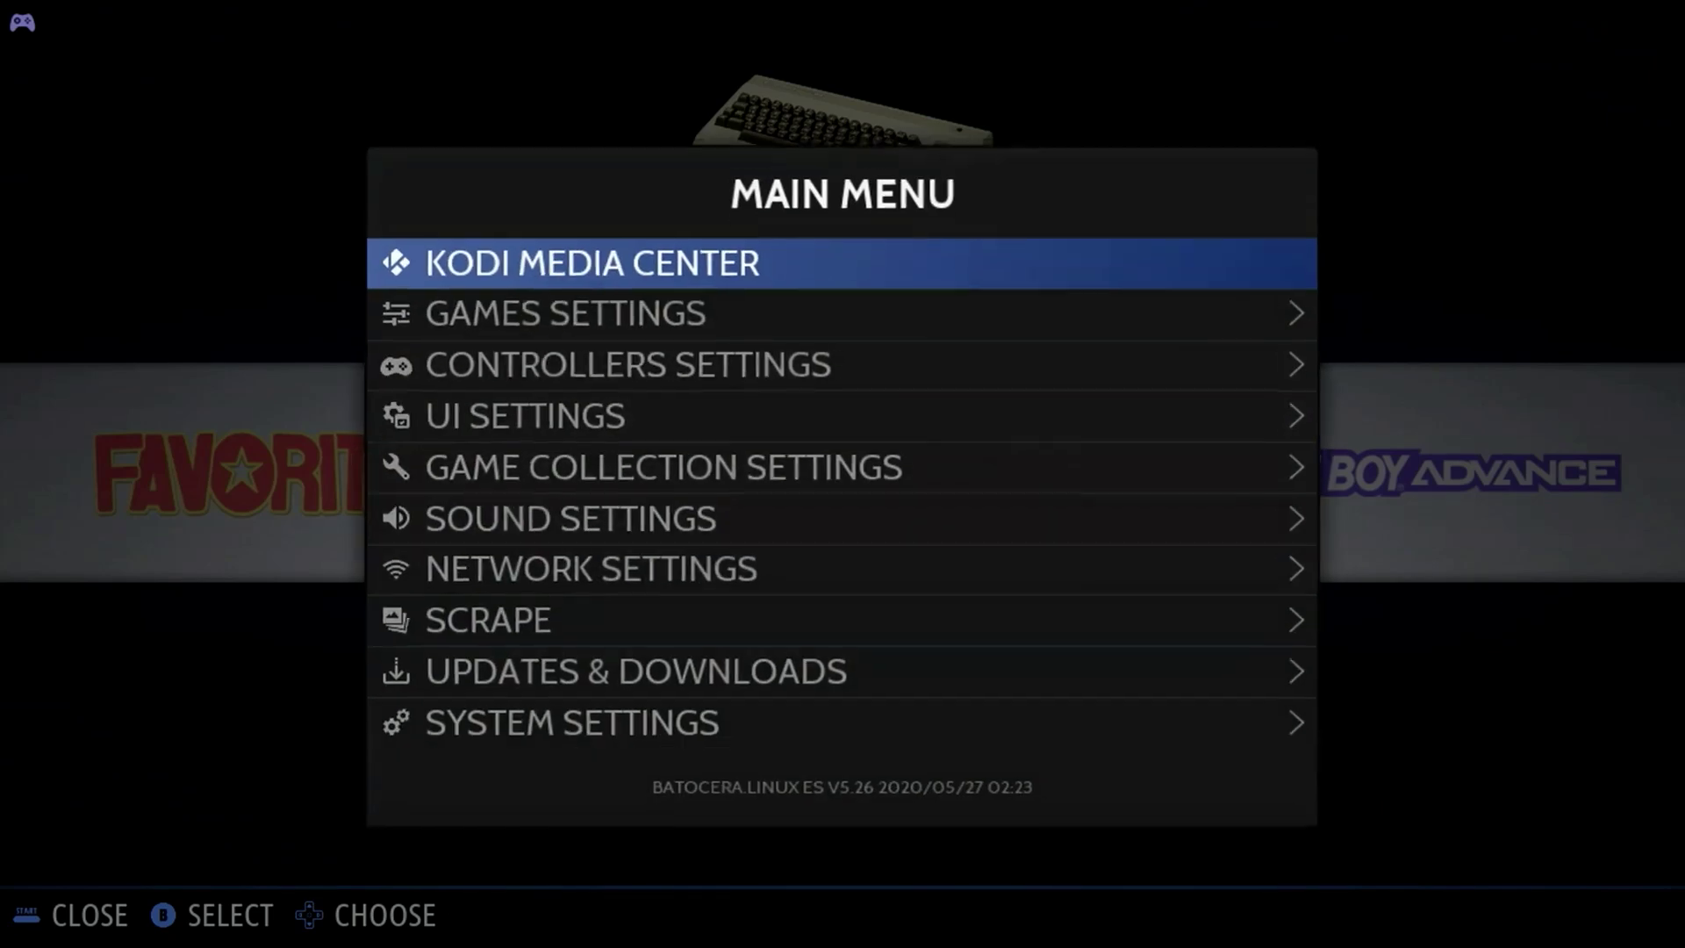
{"action": "key", "text": "Down"}
{"action": "key", "text": "Down"}
{"action": "key", "text": "Down"}
{"action": "key", "text": "Down"}
{"action": "key", "text": "Down"}
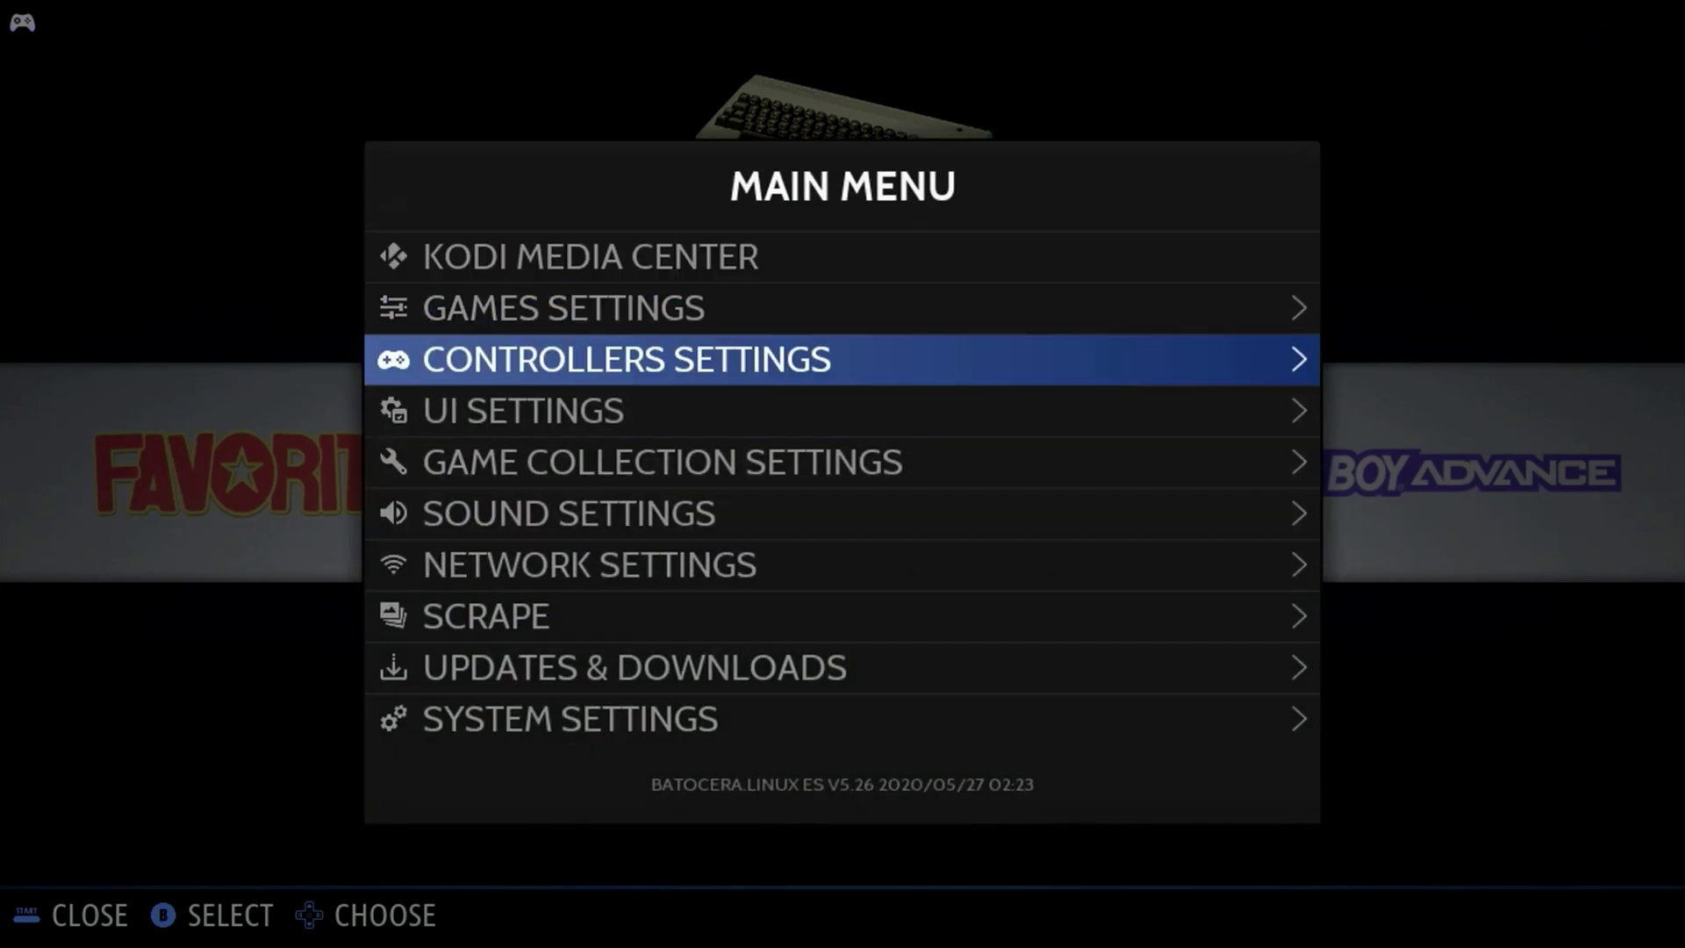
{"action": "key", "text": "Down"}
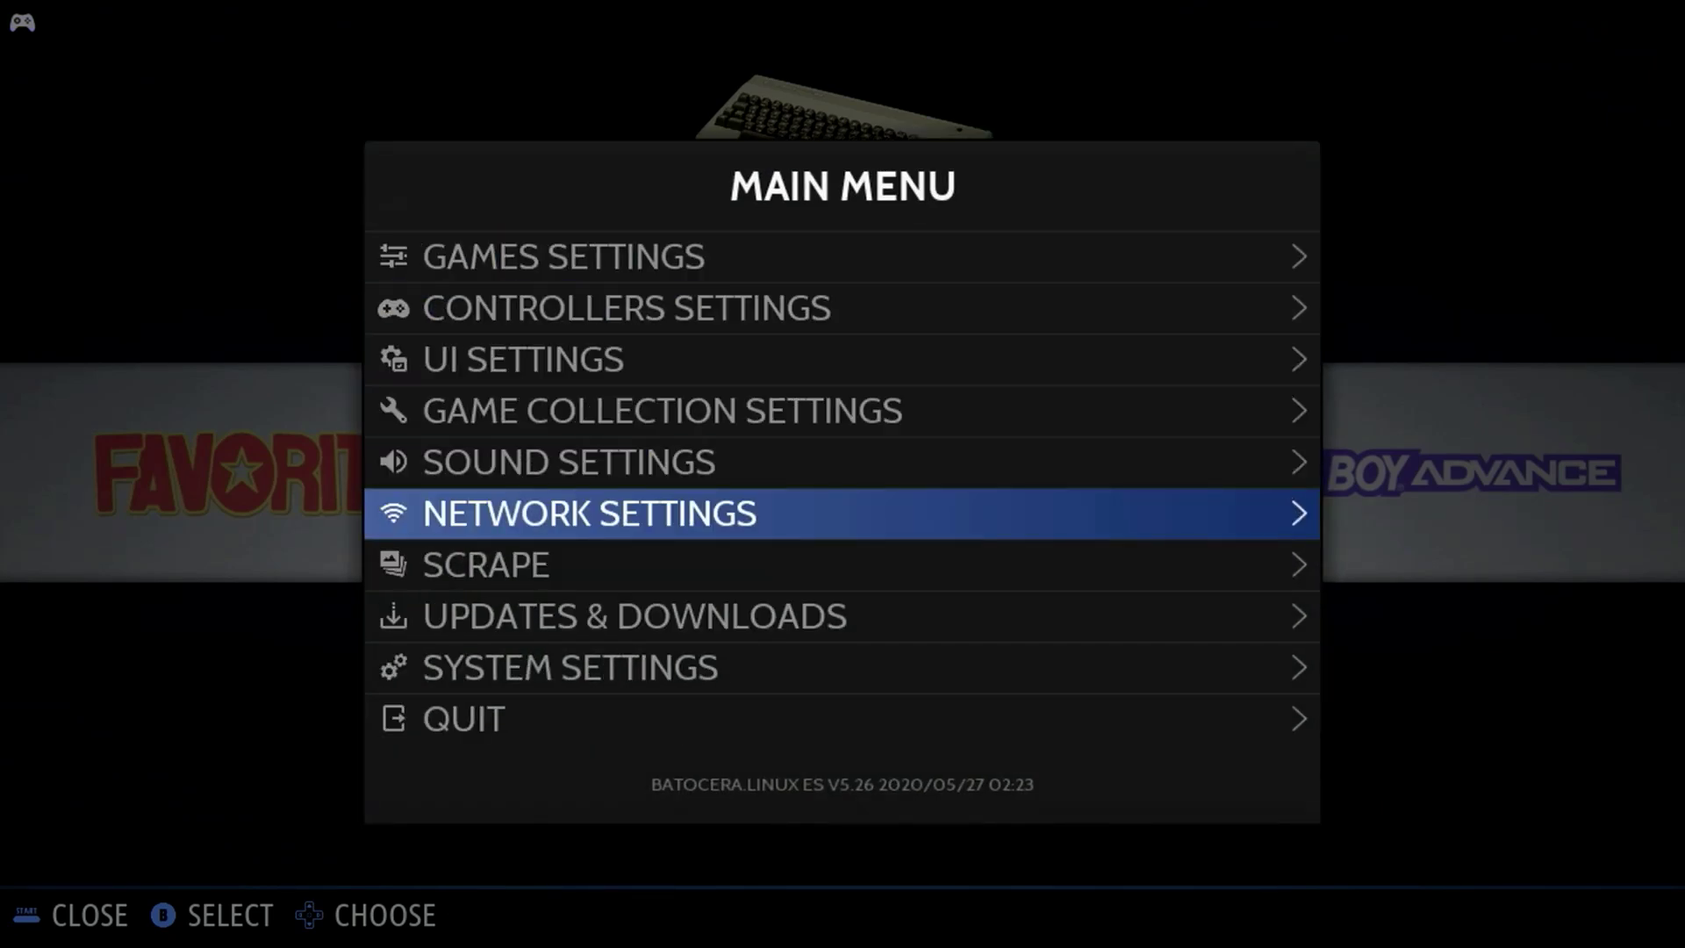
{"action": "key", "text": "Return"}
{"action": "key", "text": "Down"}
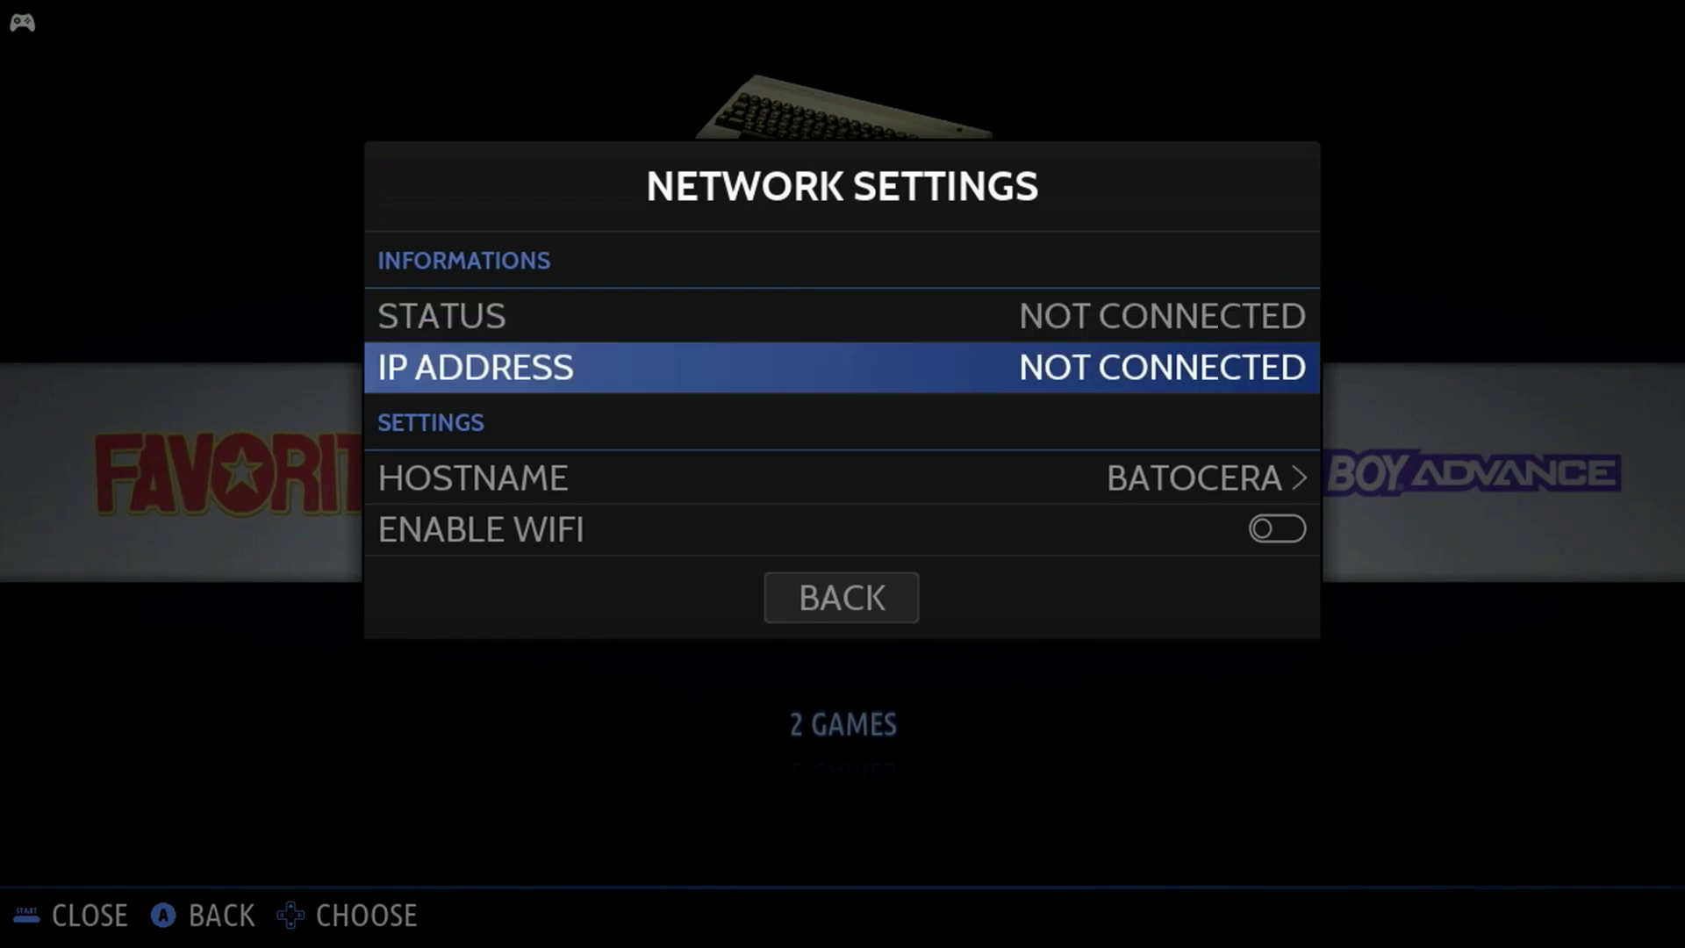
{"action": "key", "text": "Down"}
{"action": "key", "text": "Down"}
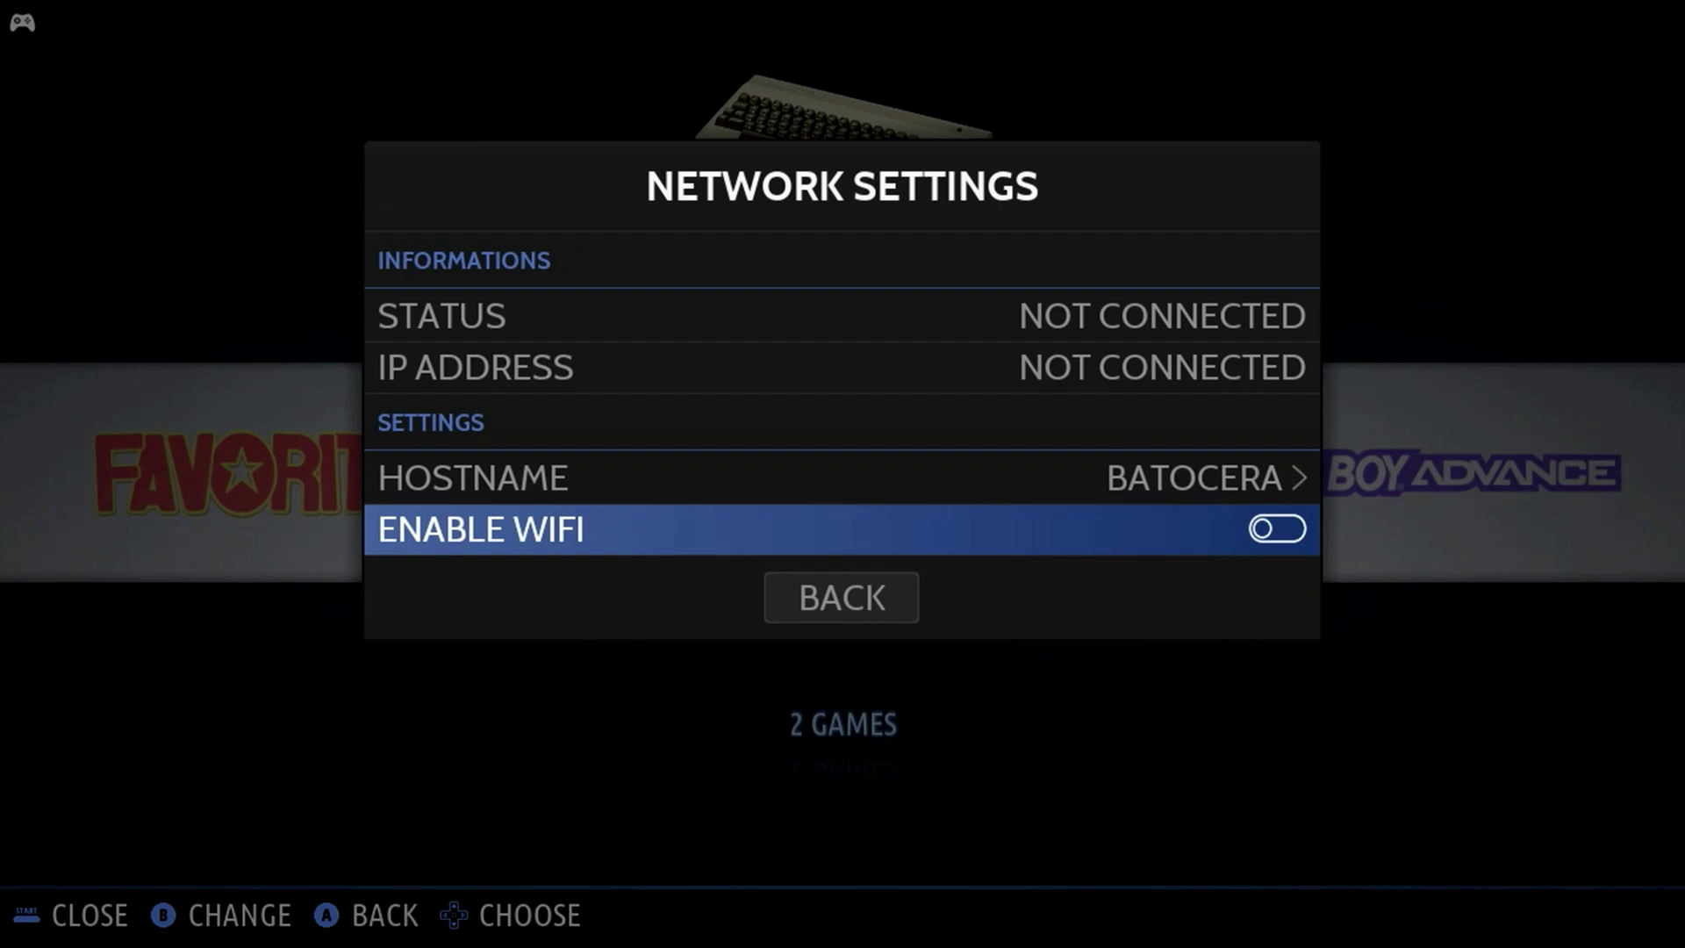
{"action": "key", "text": "Return"}
Step: Set the WiFi SSID to the first wireless network in the list of available networks
{"action": "key", "text": "Down"}
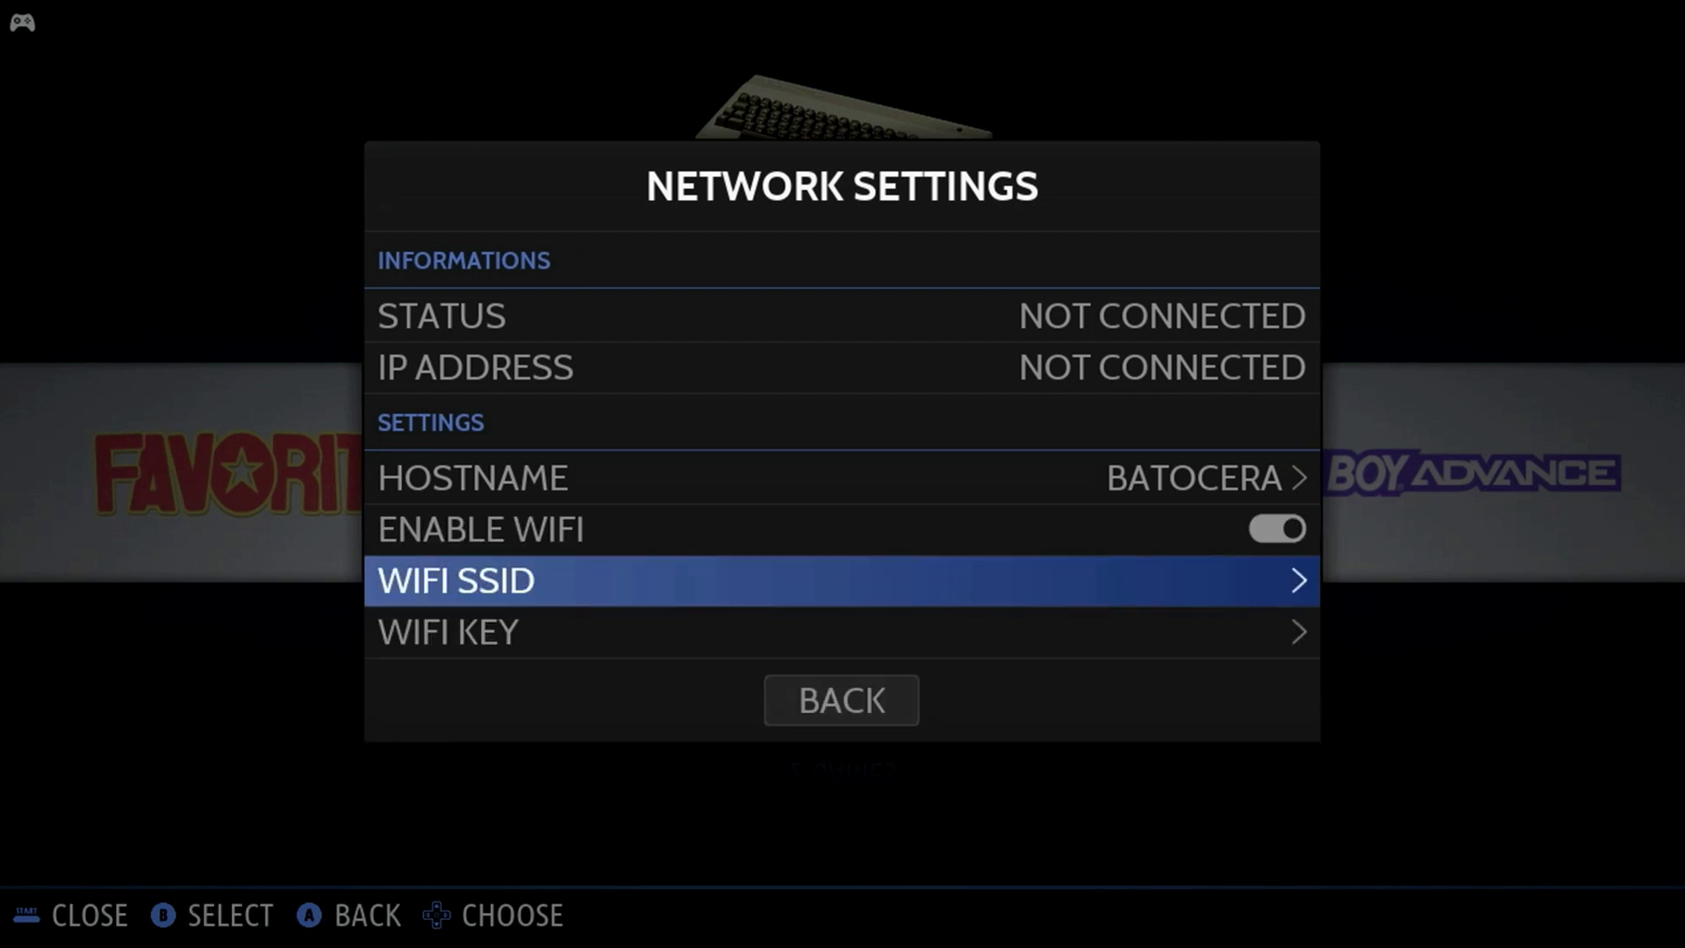
{"action": "key", "text": "Return"}
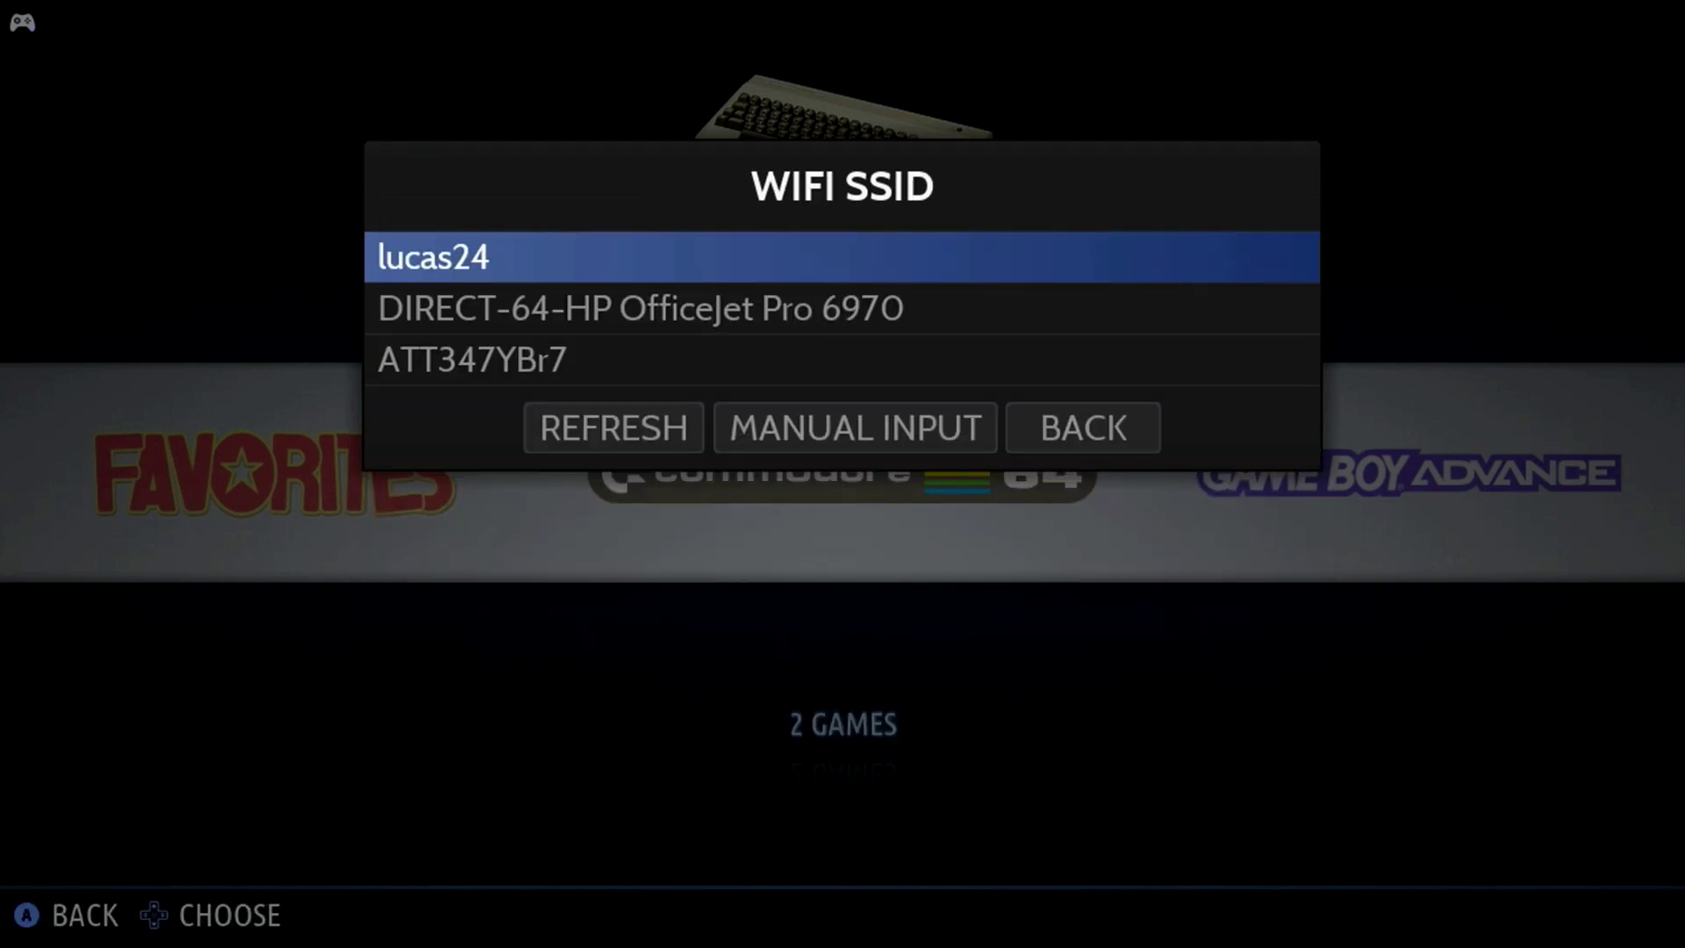
{"action": "key", "text": "Return"}
Step: Enter the WiFi key for the chosen network and return to the main menu
{"action": "key", "text": "Down"}
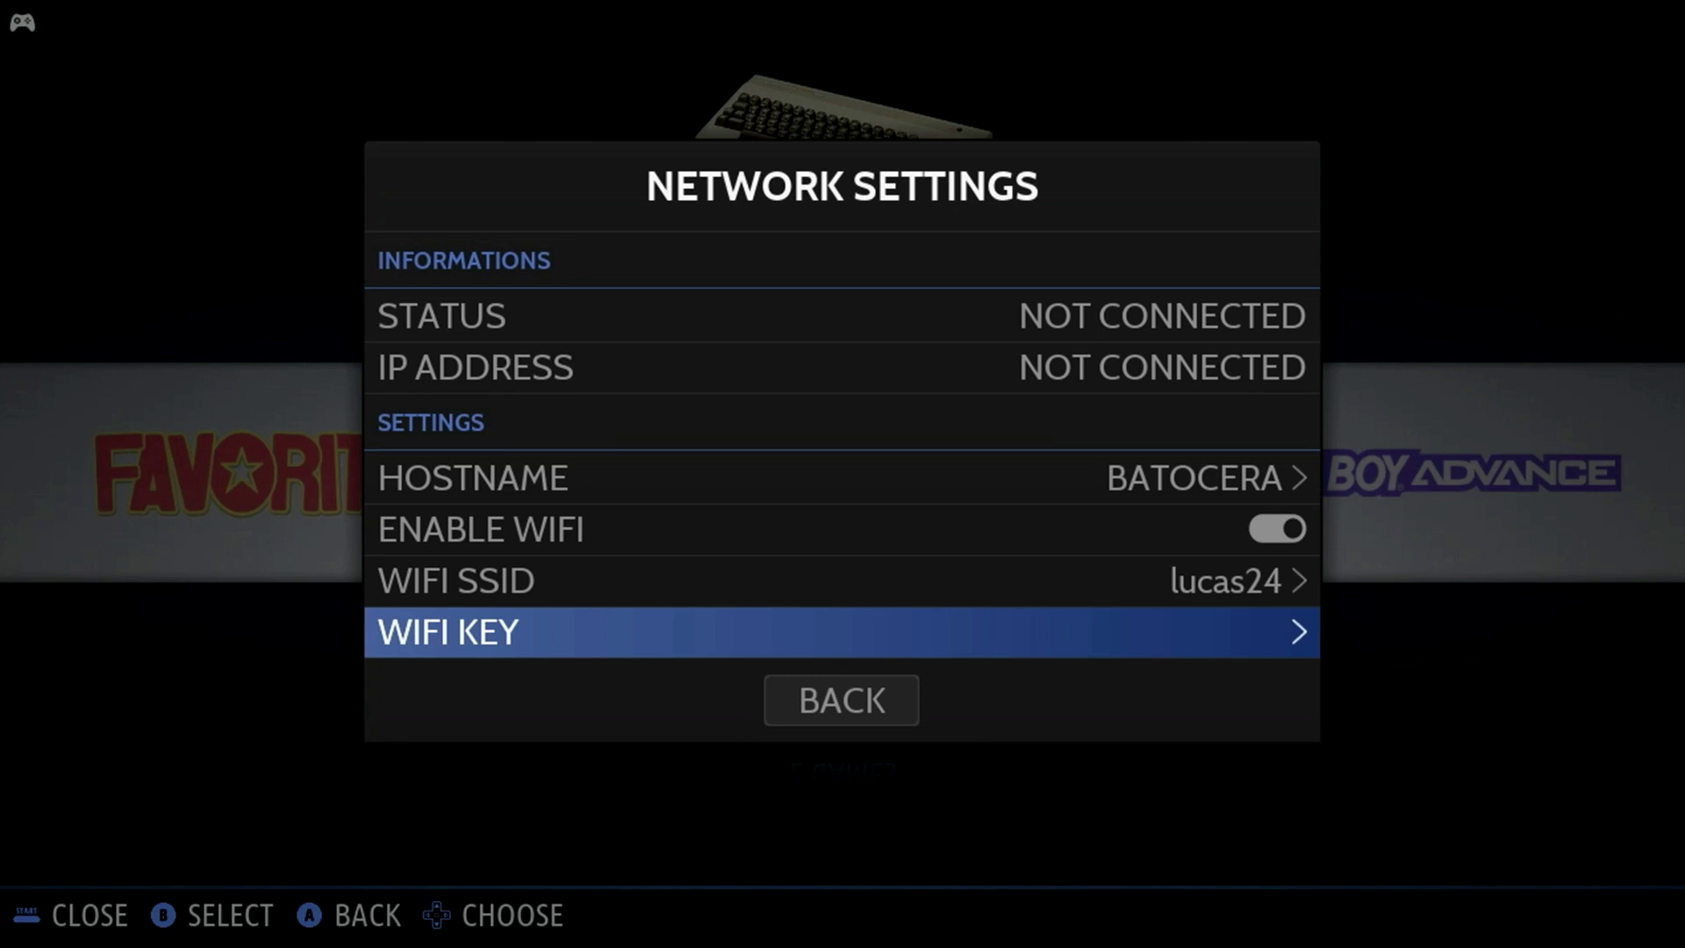
{"action": "key", "text": "Return"}
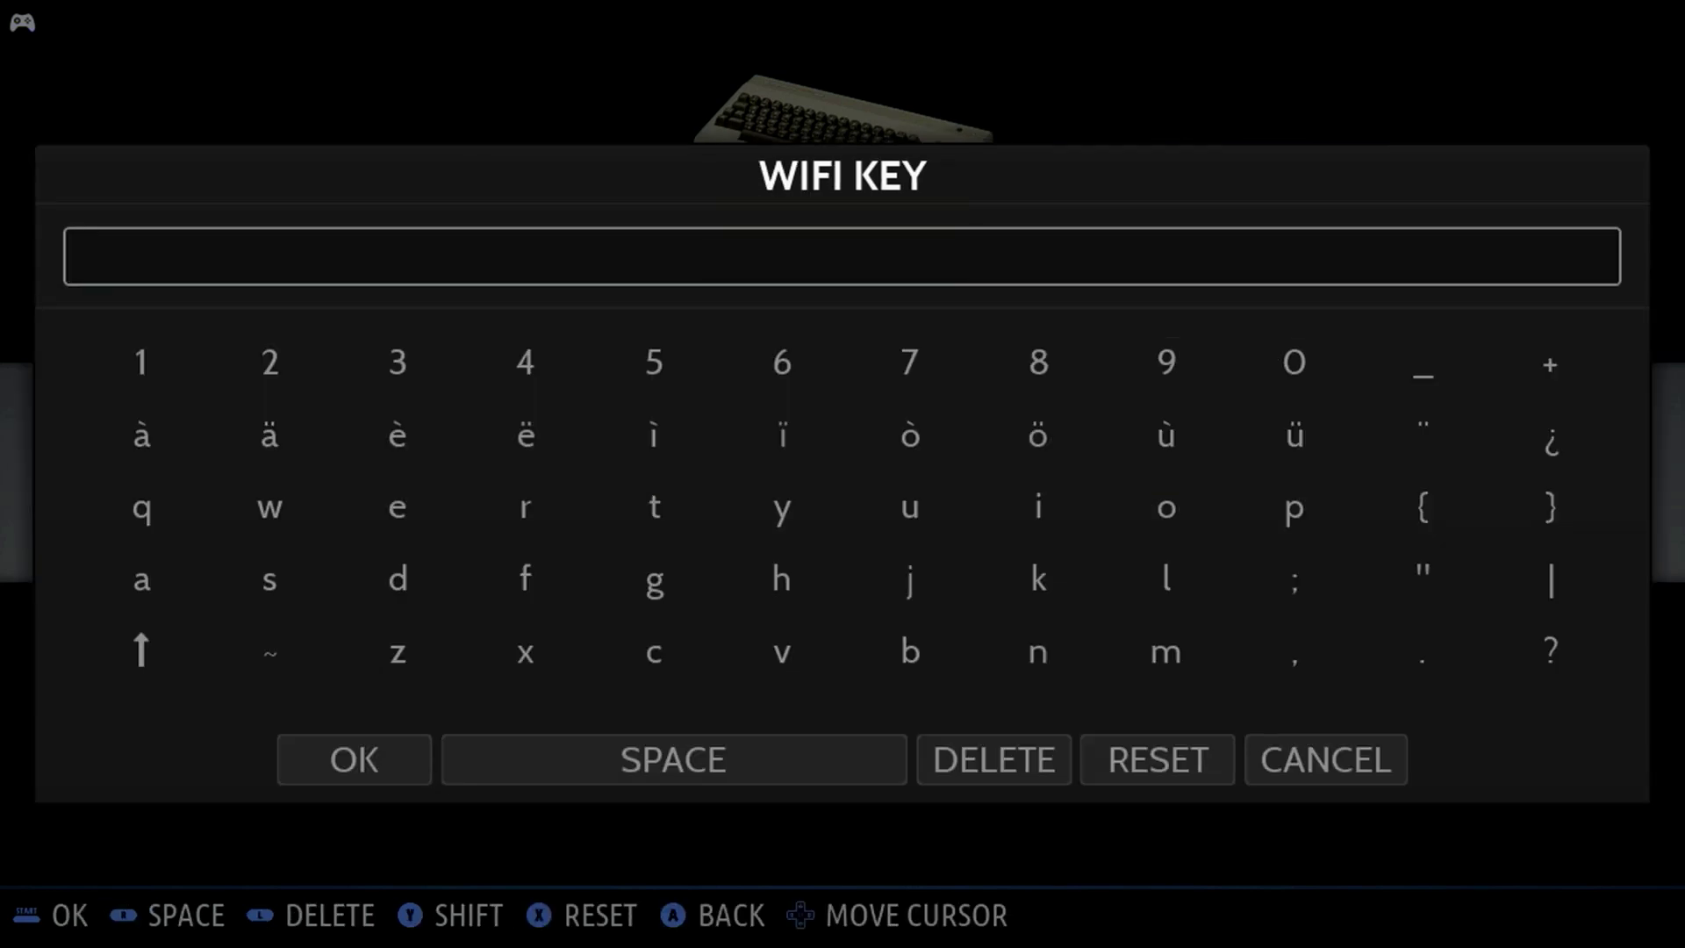
{"action": "key", "text": "Escape"}
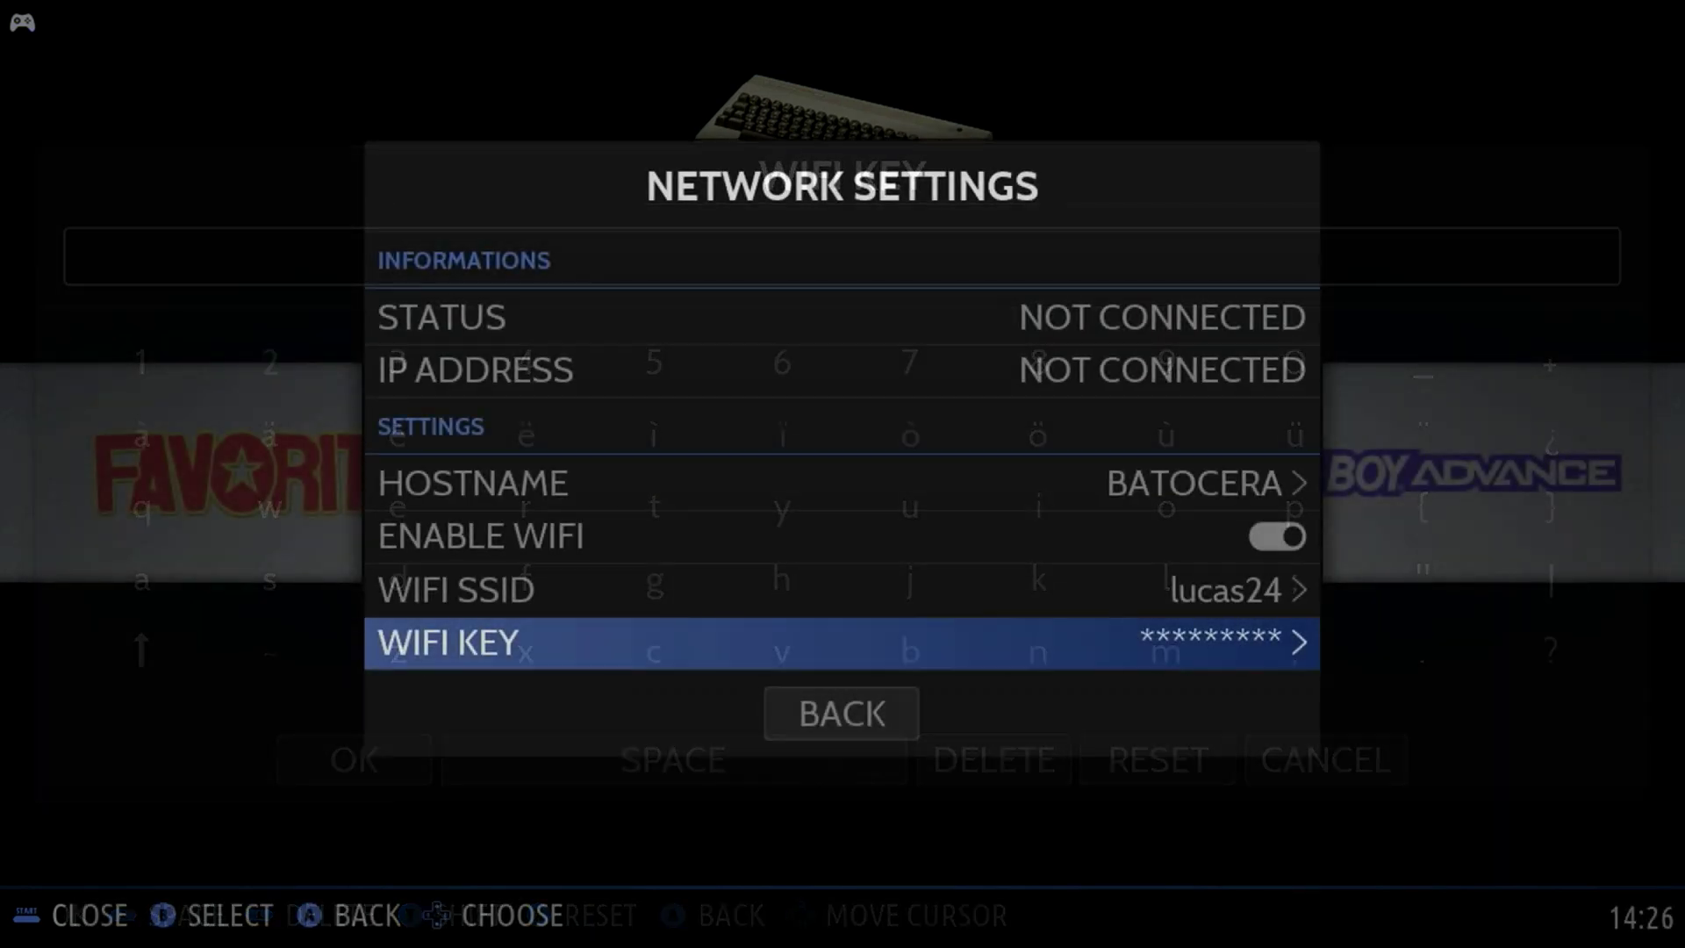
{"action": "key", "text": "Down"}
{"action": "key", "text": "Return"}
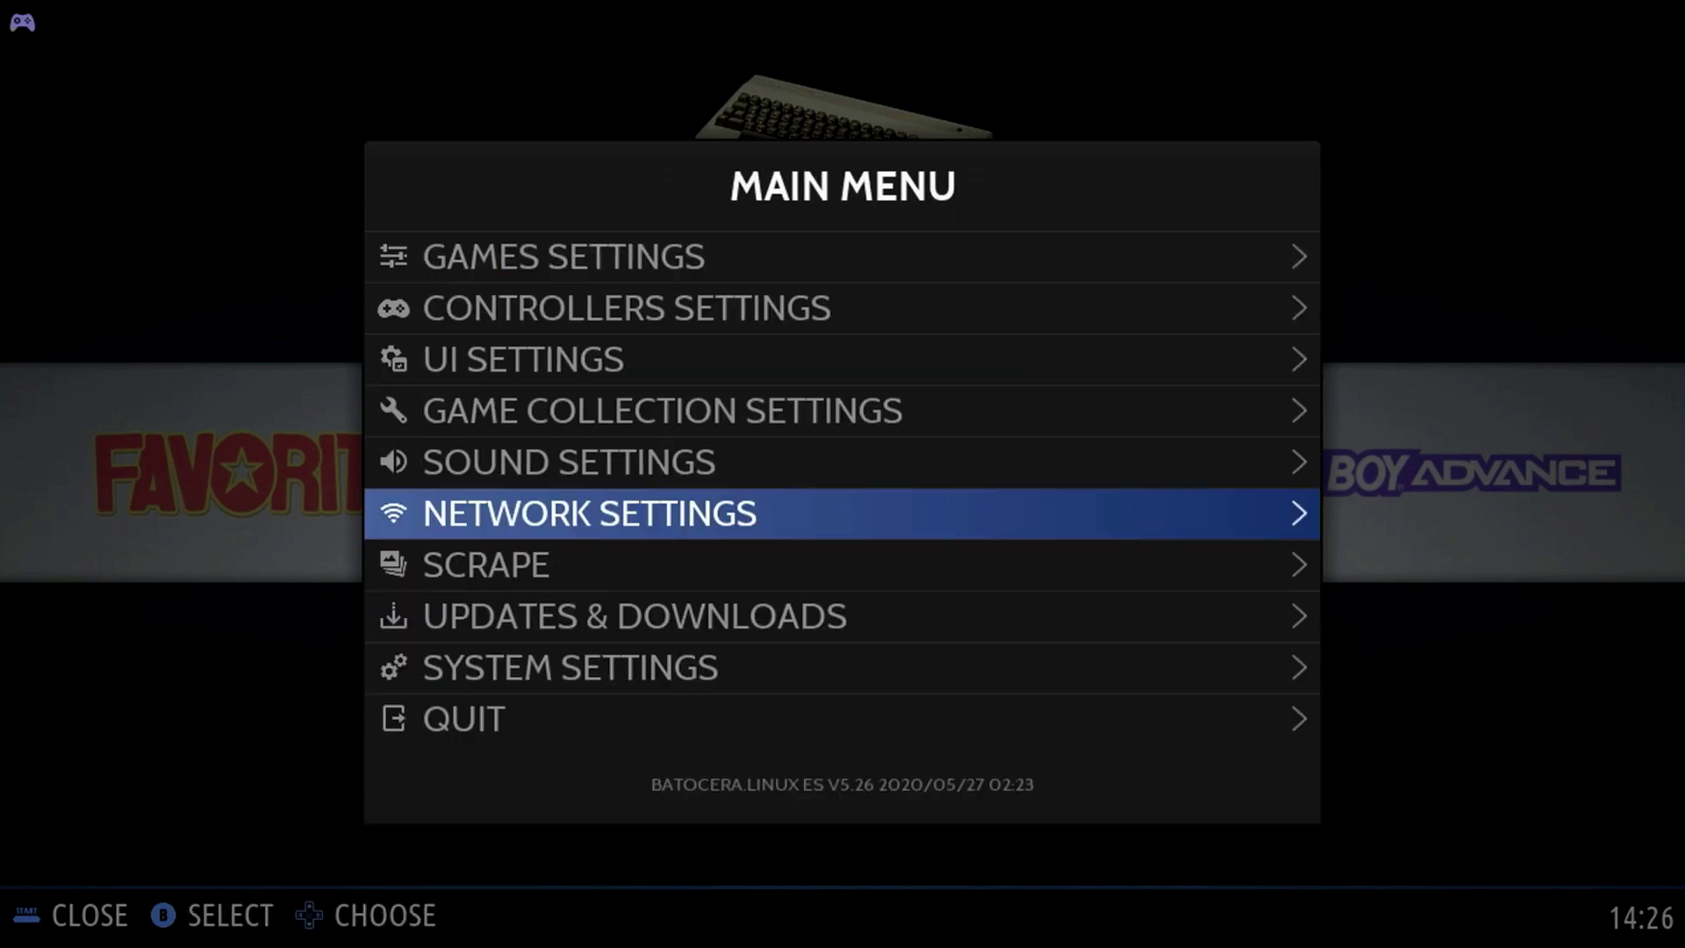
Step: Reopen the network settings to check the connection status and IP address, and return to the main menu
{"action": "key", "text": "Return"}
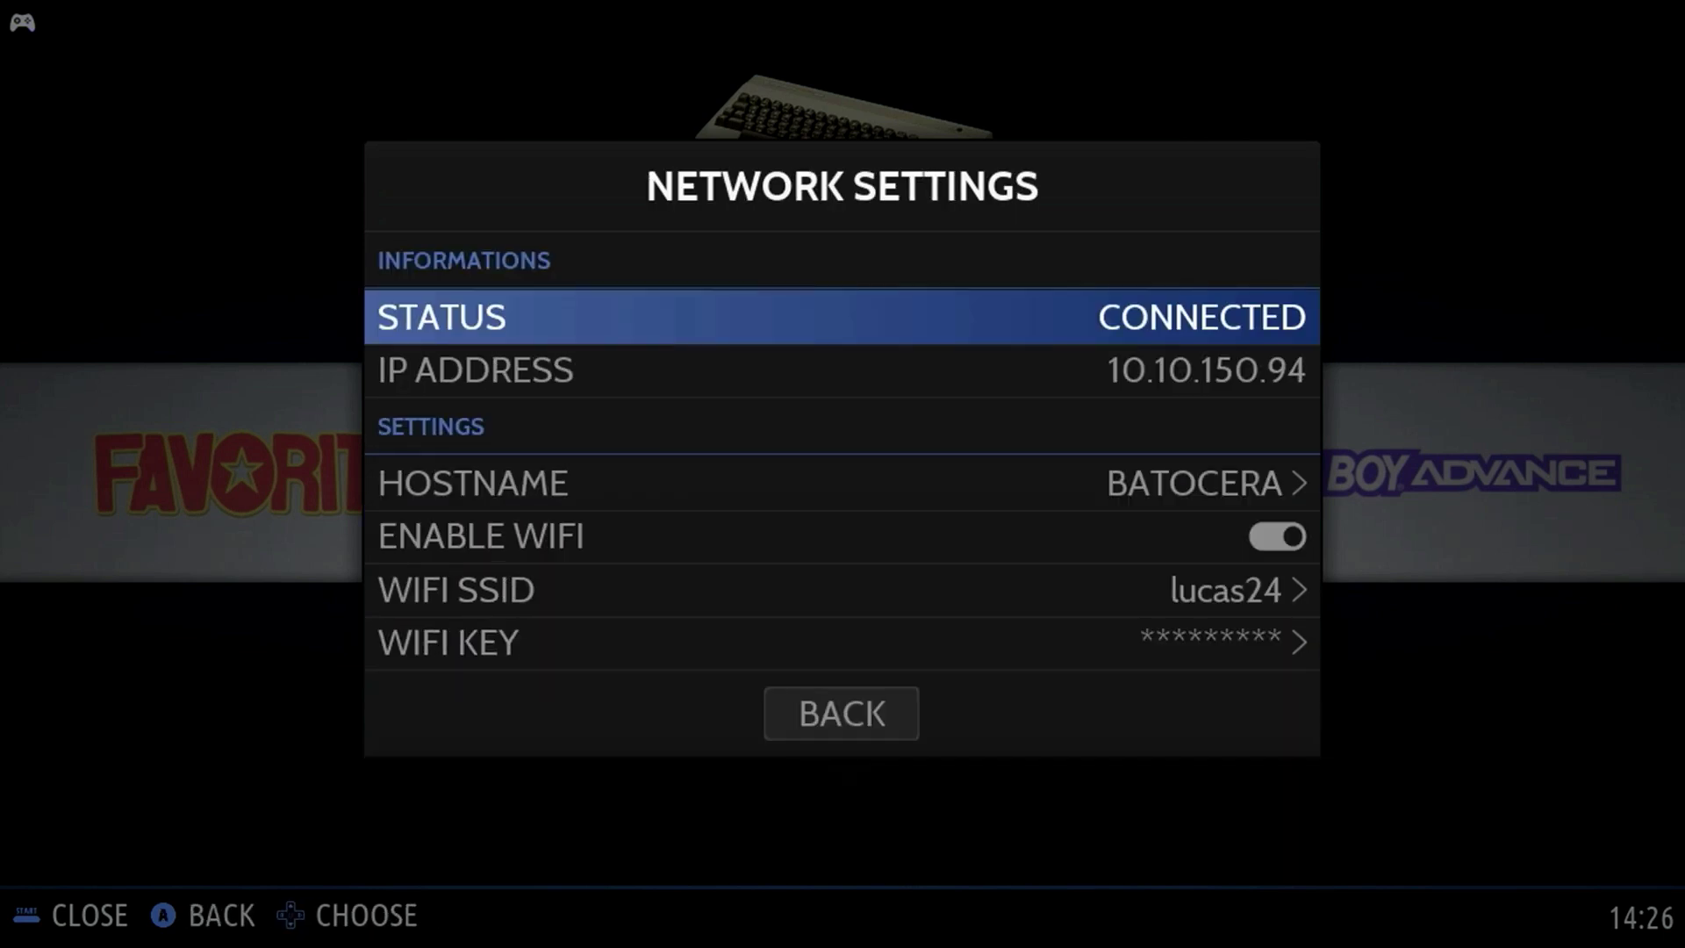
{"action": "key", "text": "Down"}
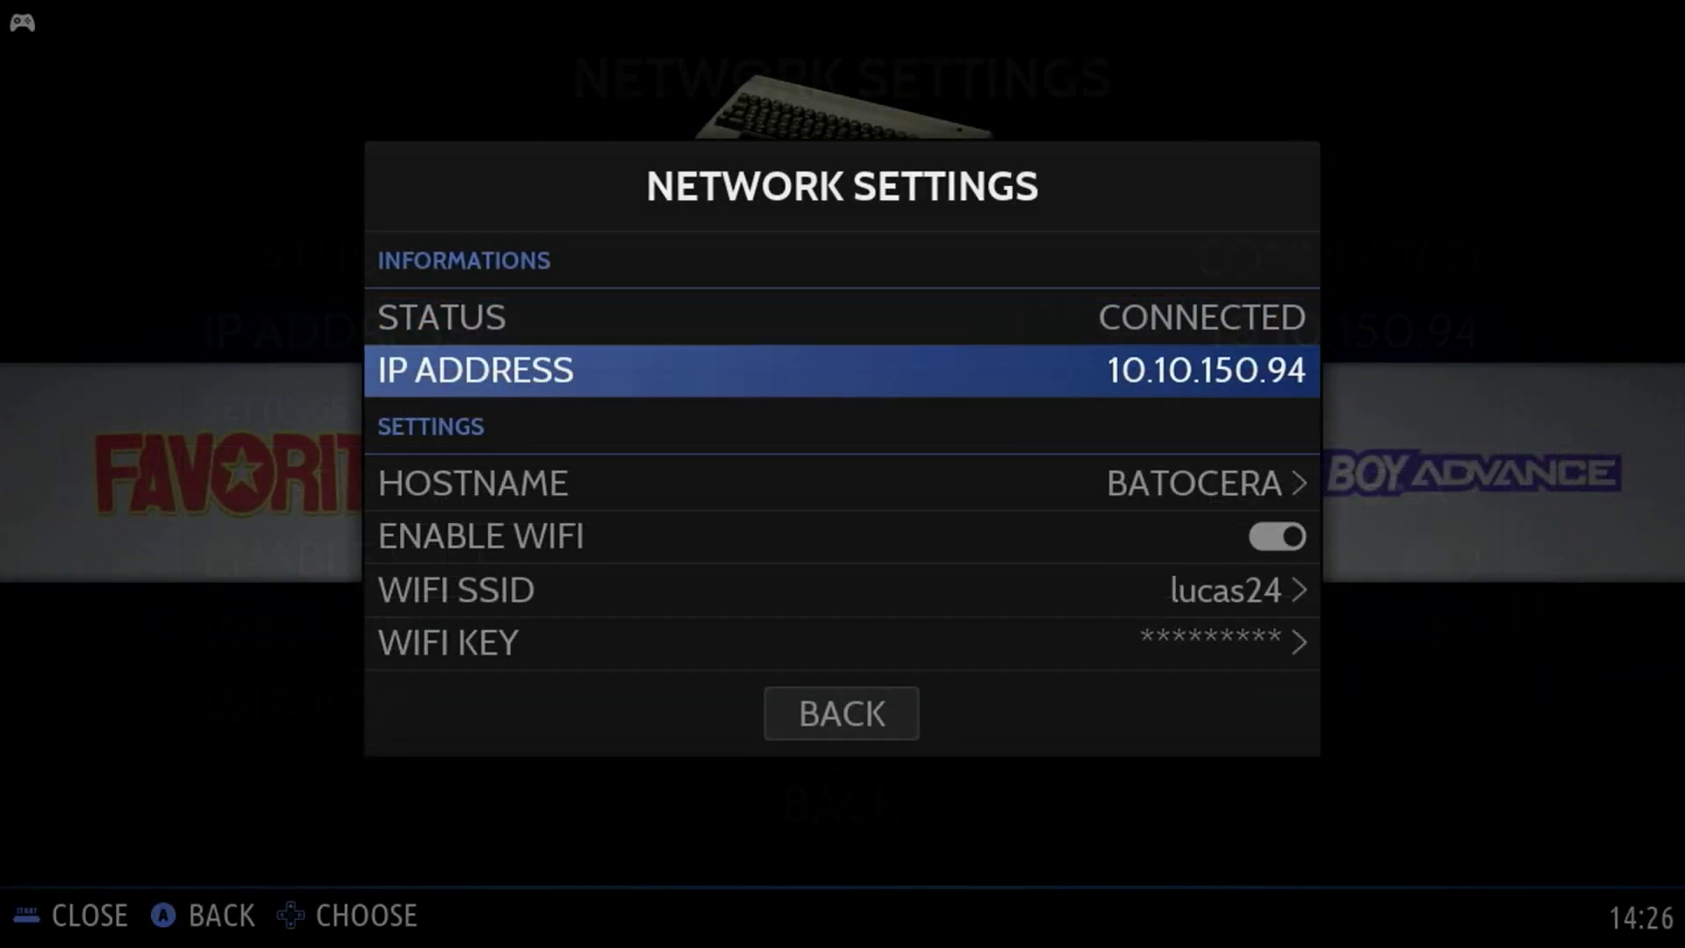
{"action": "key", "text": "Escape"}
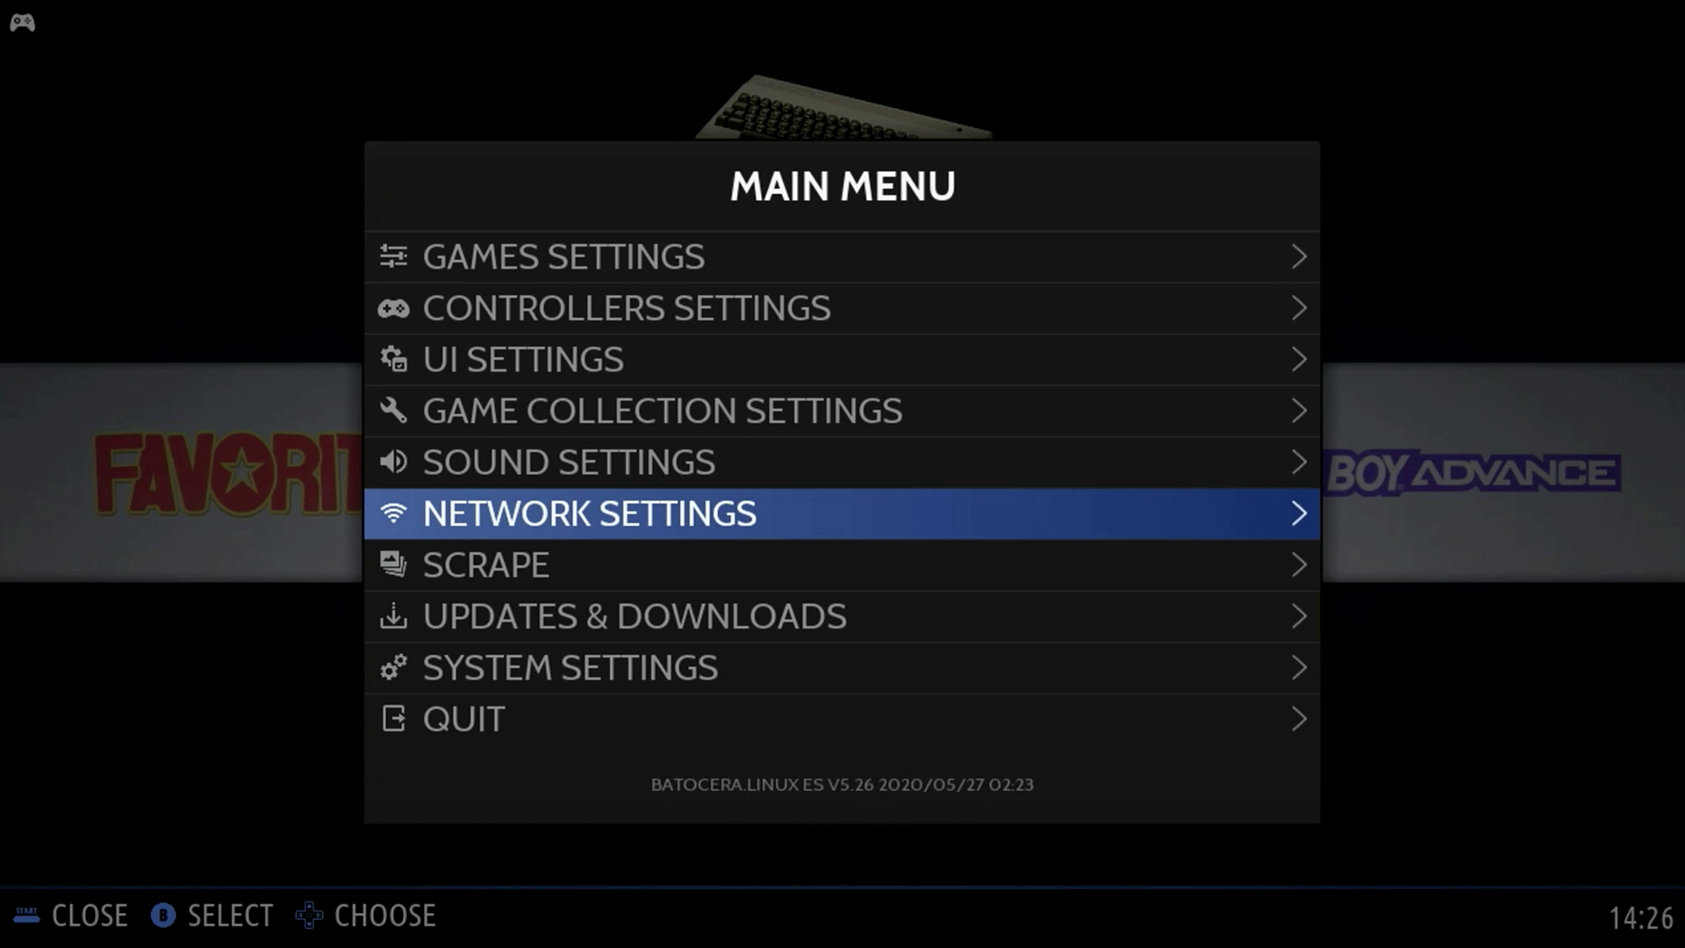
Step: Start a software update from Batocera's updates and downloads settings, keeping update checks enabled and the update type Stable
{"action": "key", "text": "Down"}
{"action": "key", "text": "Down"}
{"action": "key", "text": "Return"}
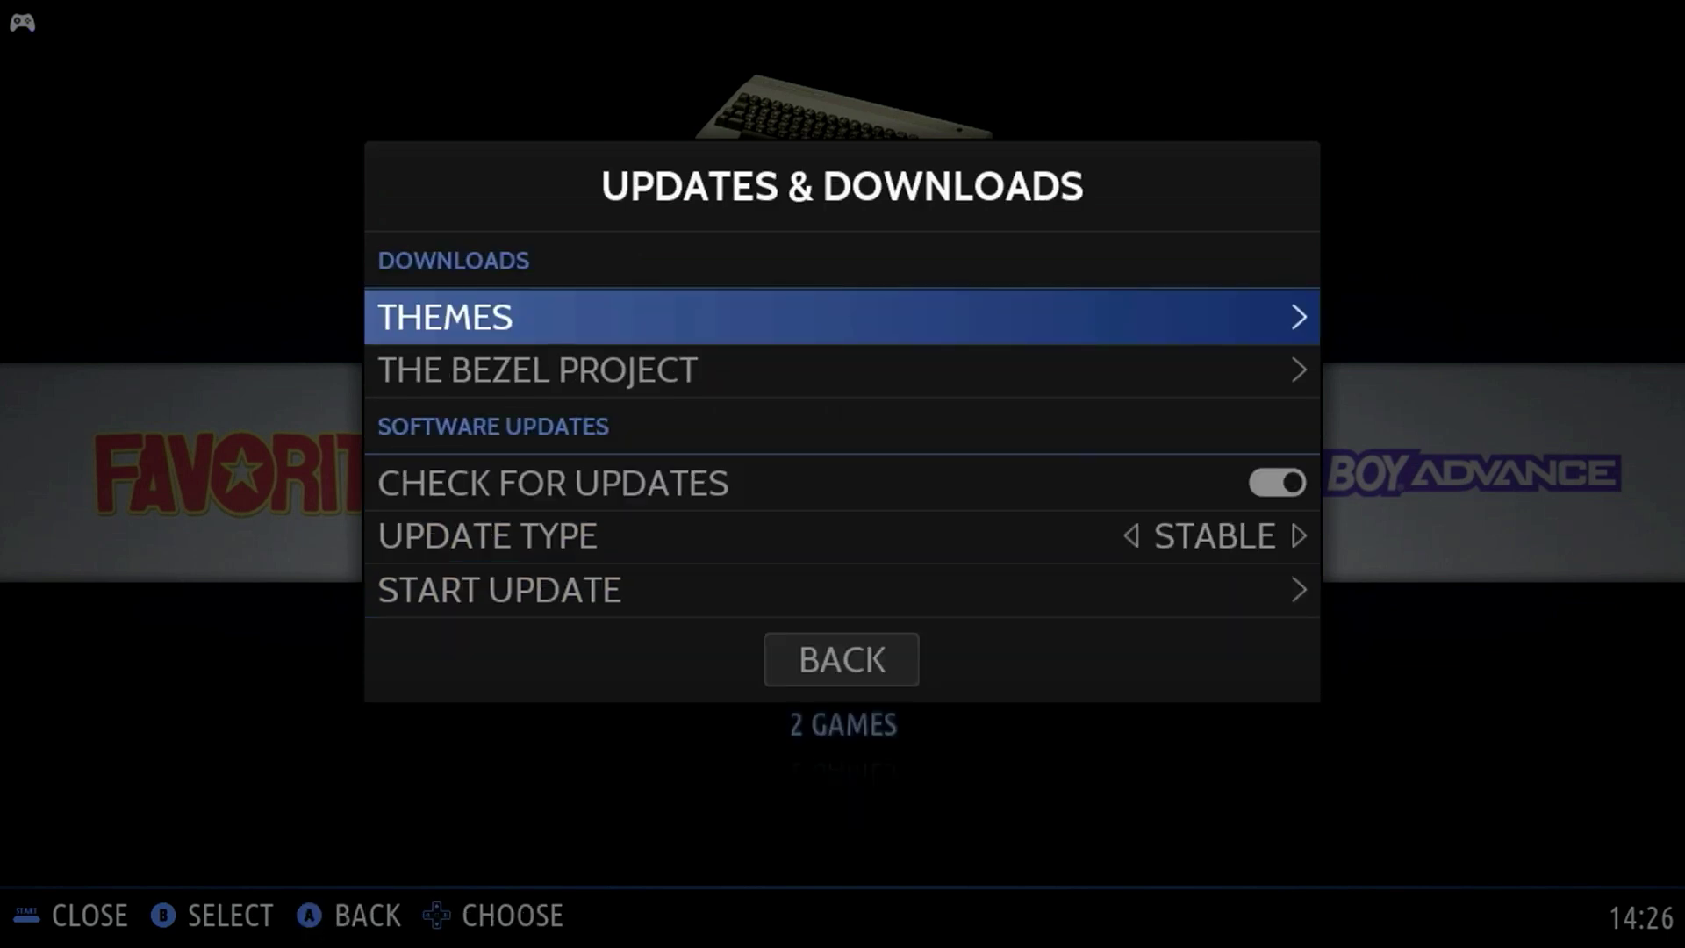
{"action": "key", "text": "Down"}
{"action": "key", "text": "Down"}
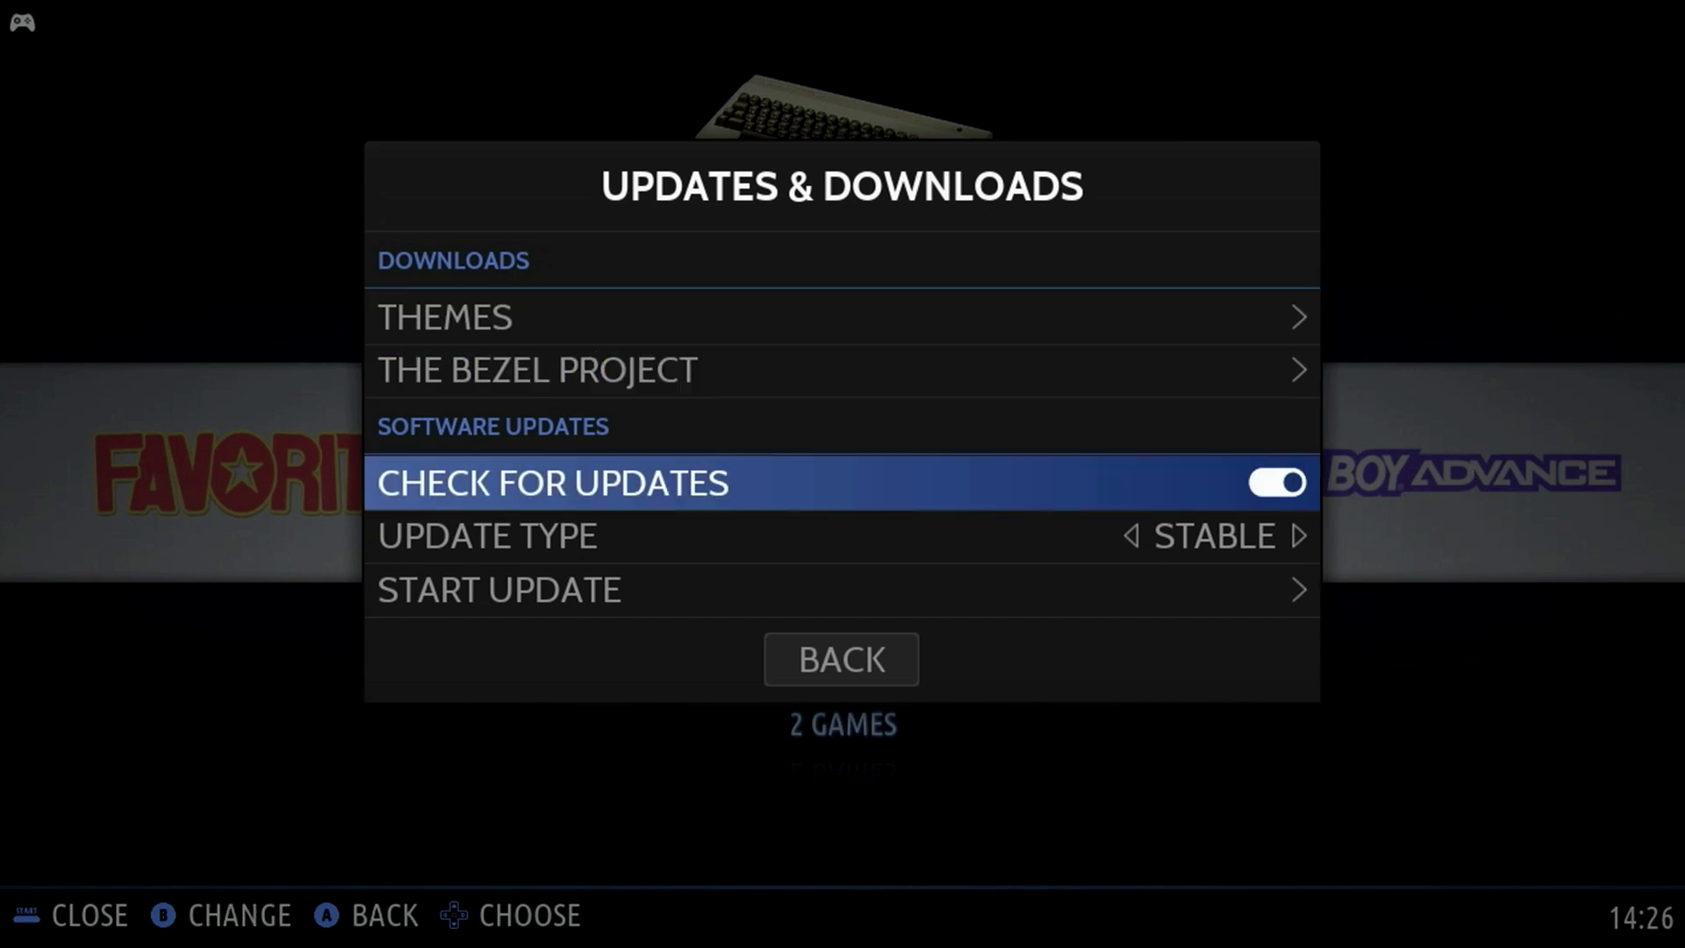
{"action": "key", "text": "Down"}
{"action": "key", "text": "Down"}
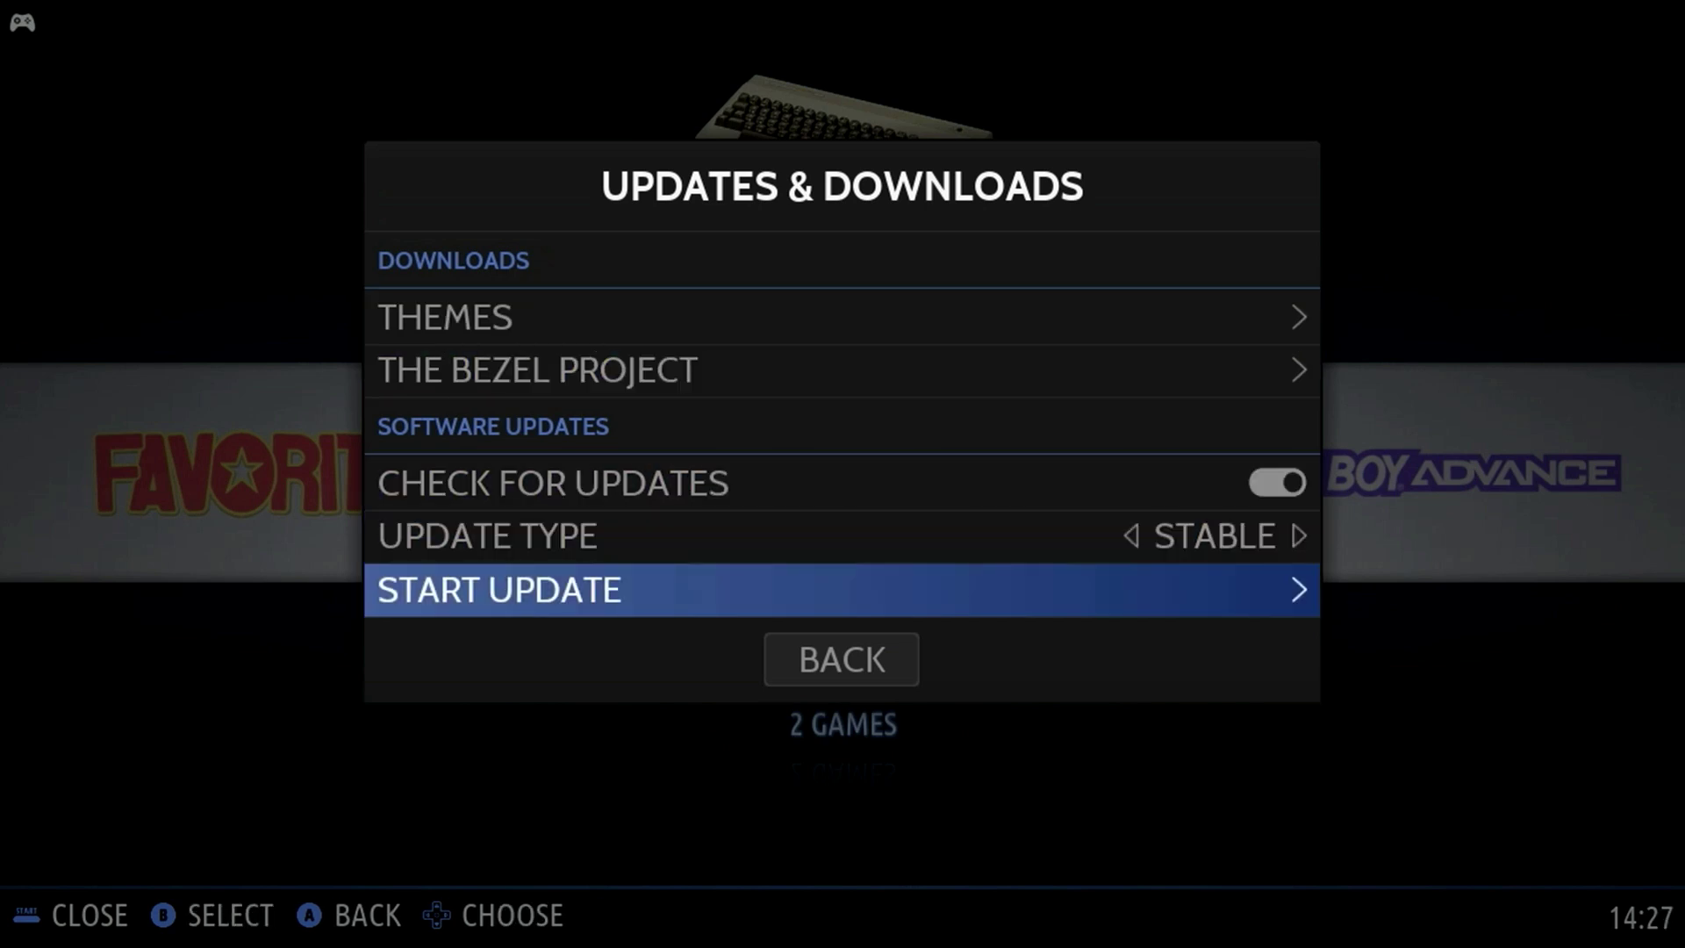
{"action": "key", "text": "Return"}
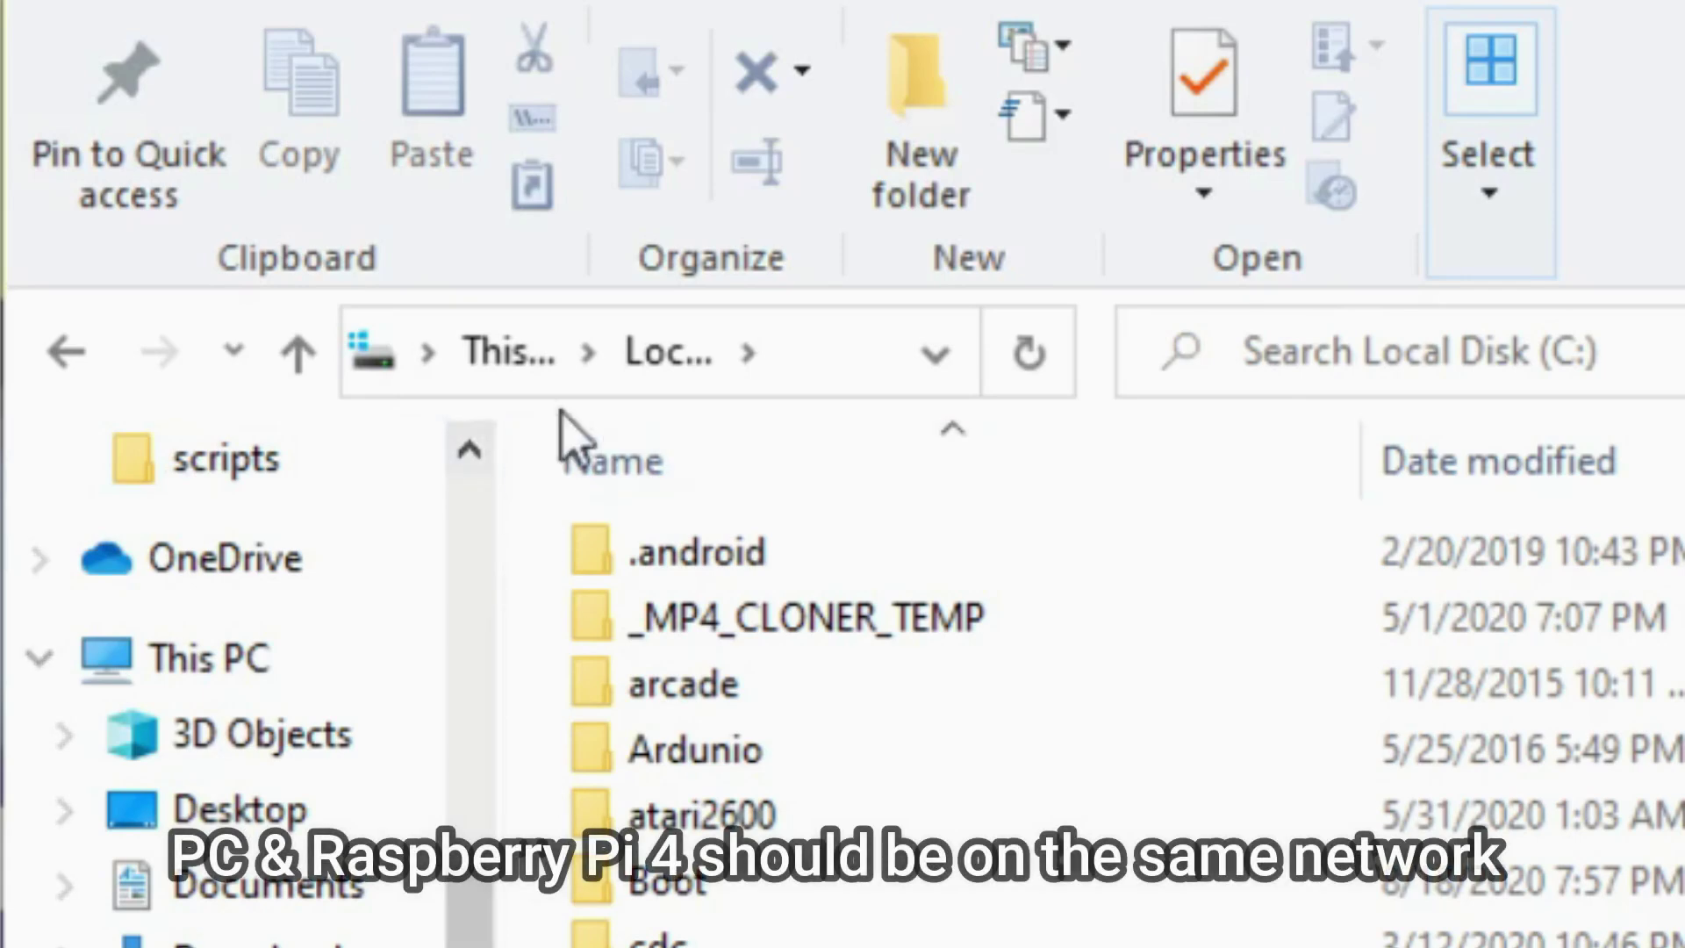
Step: Switch to File Explorer on the PC and go to the network location \\batocera
{"action": "left_click", "coordinate": [812, 358]}
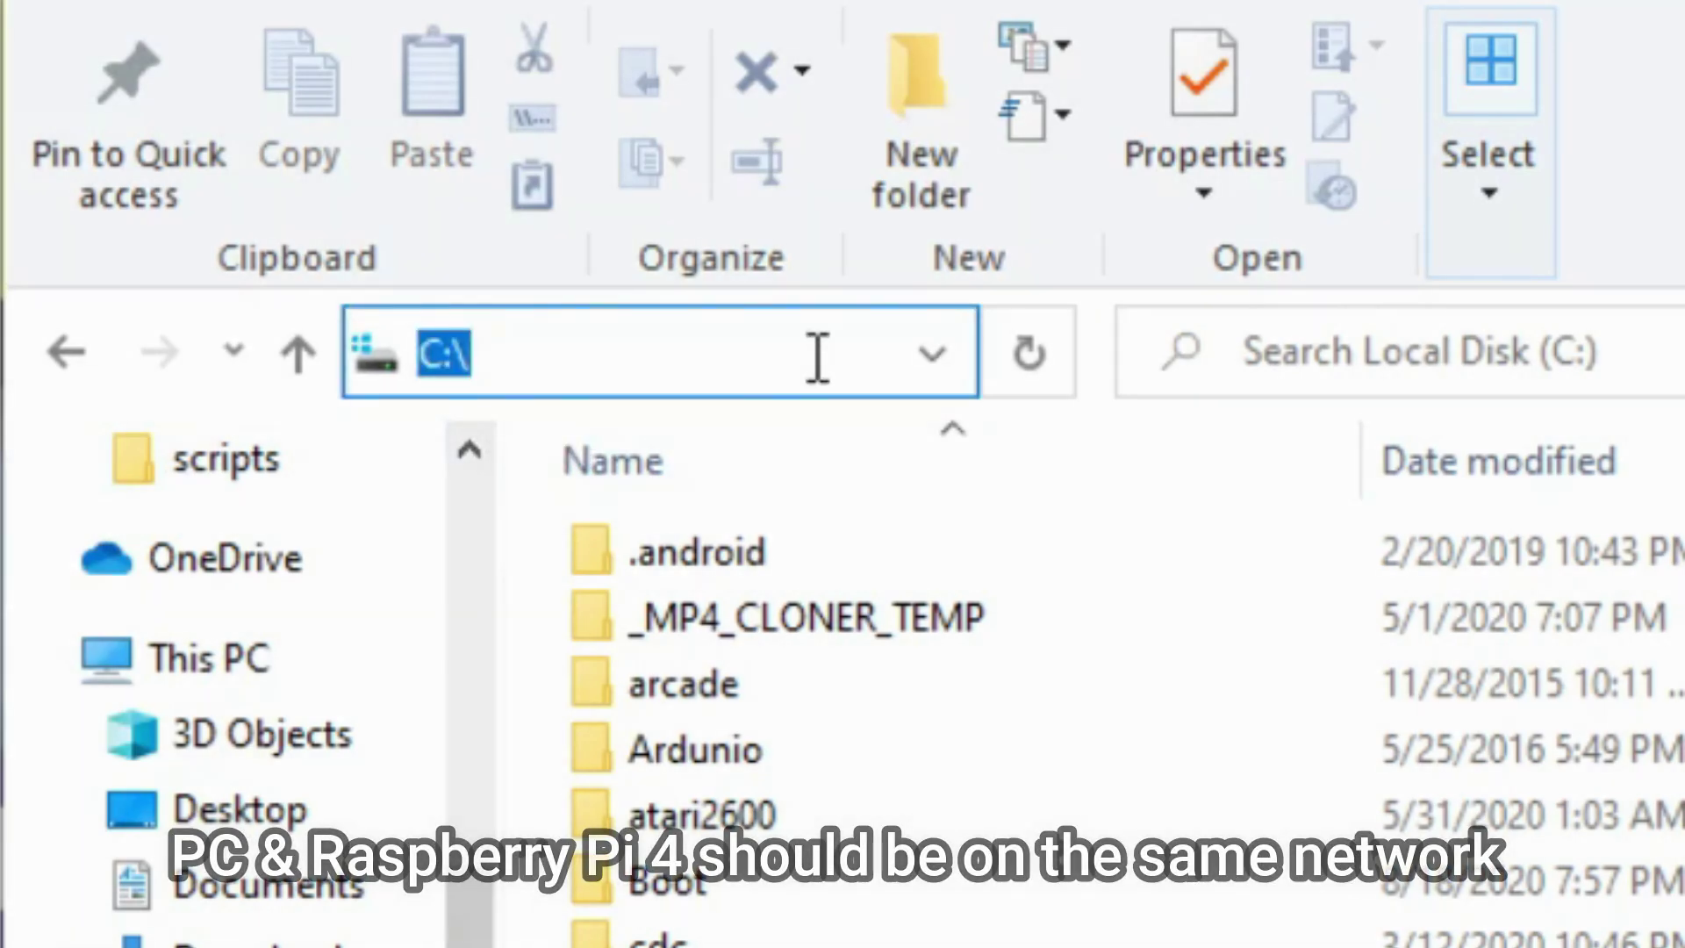
{"action": "type", "text": "\\\\"}
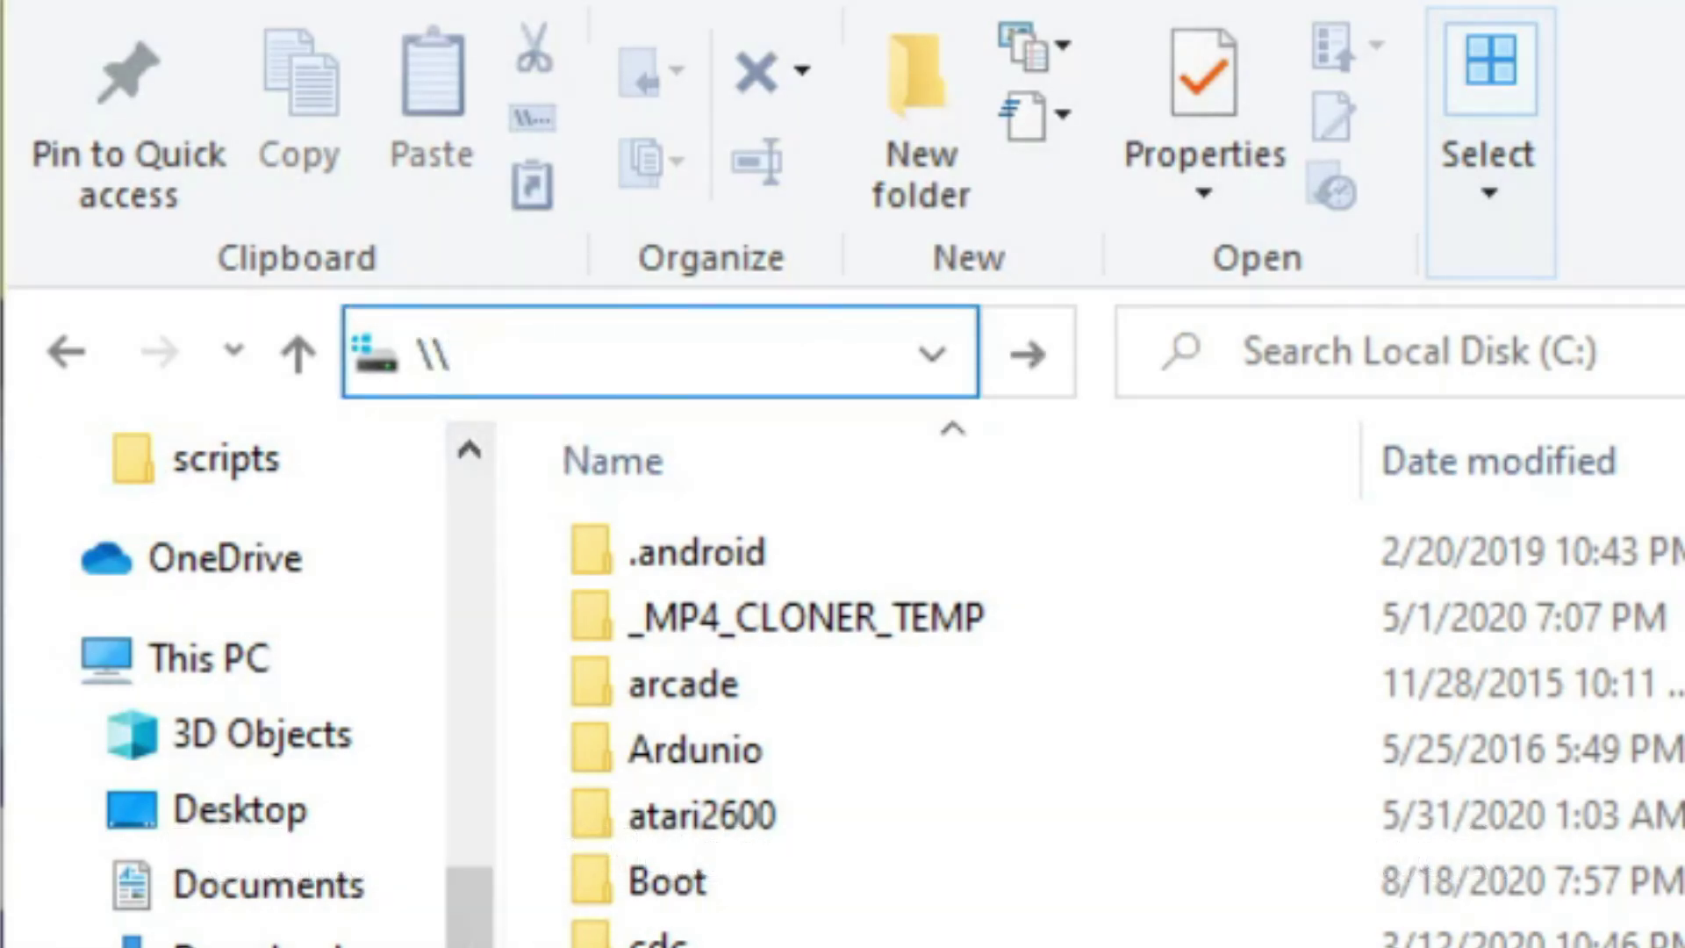
{"action": "type", "text": "batocera"}
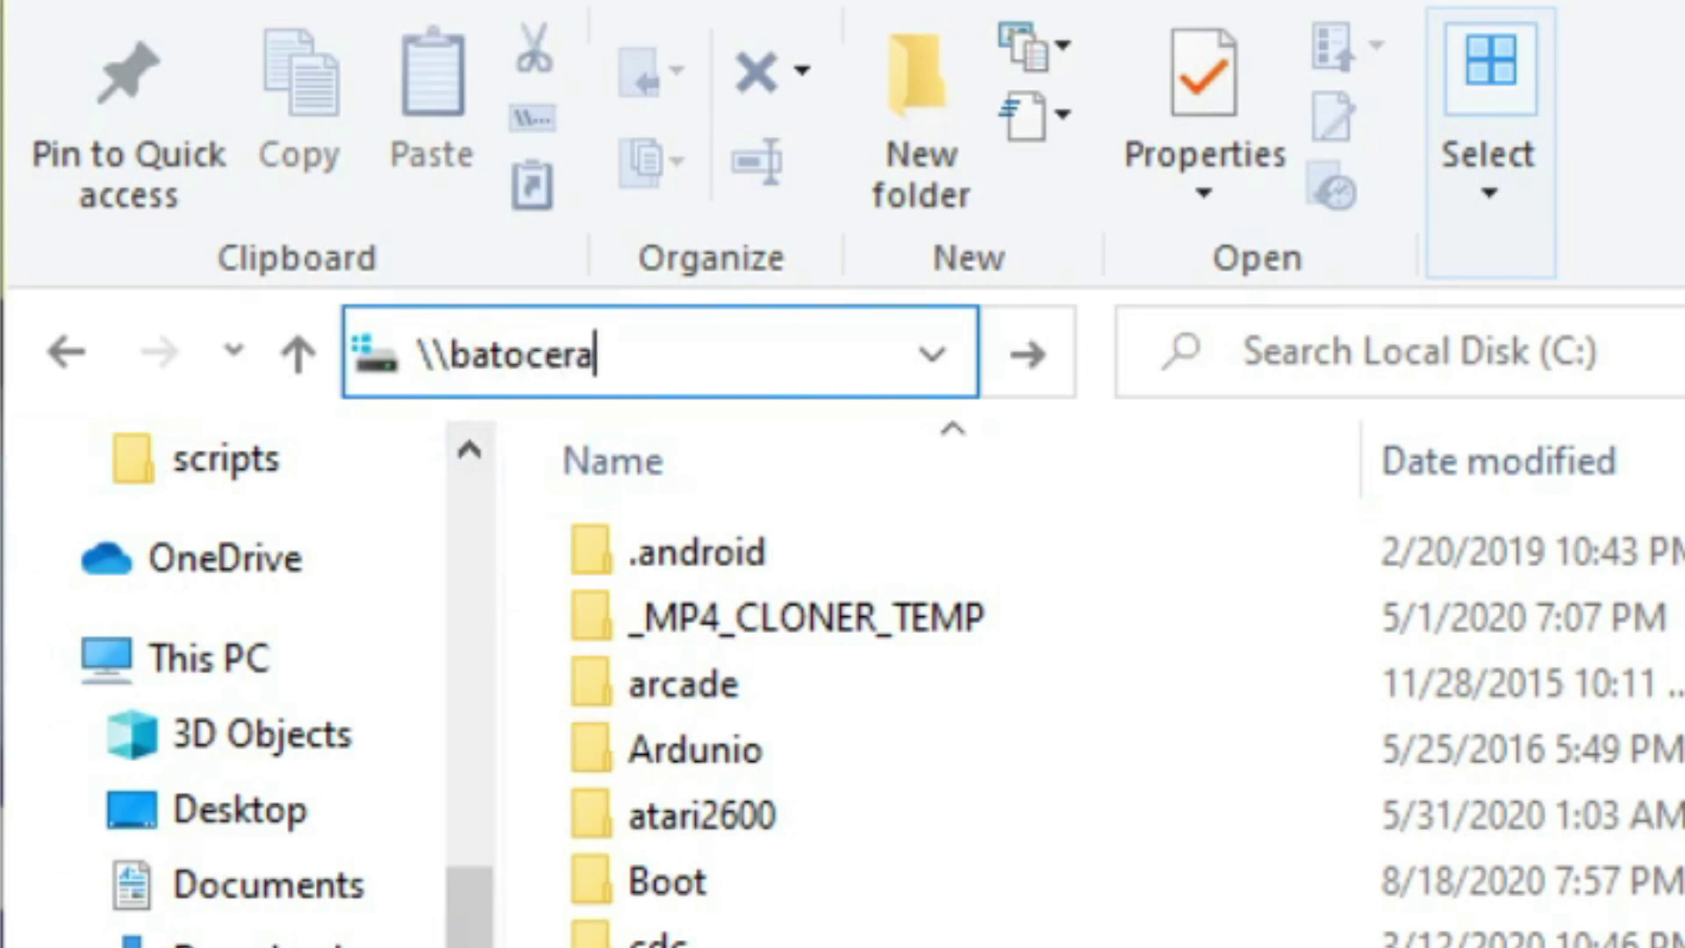
{"action": "key", "text": "Home"}
{"action": "key", "text": "Return"}
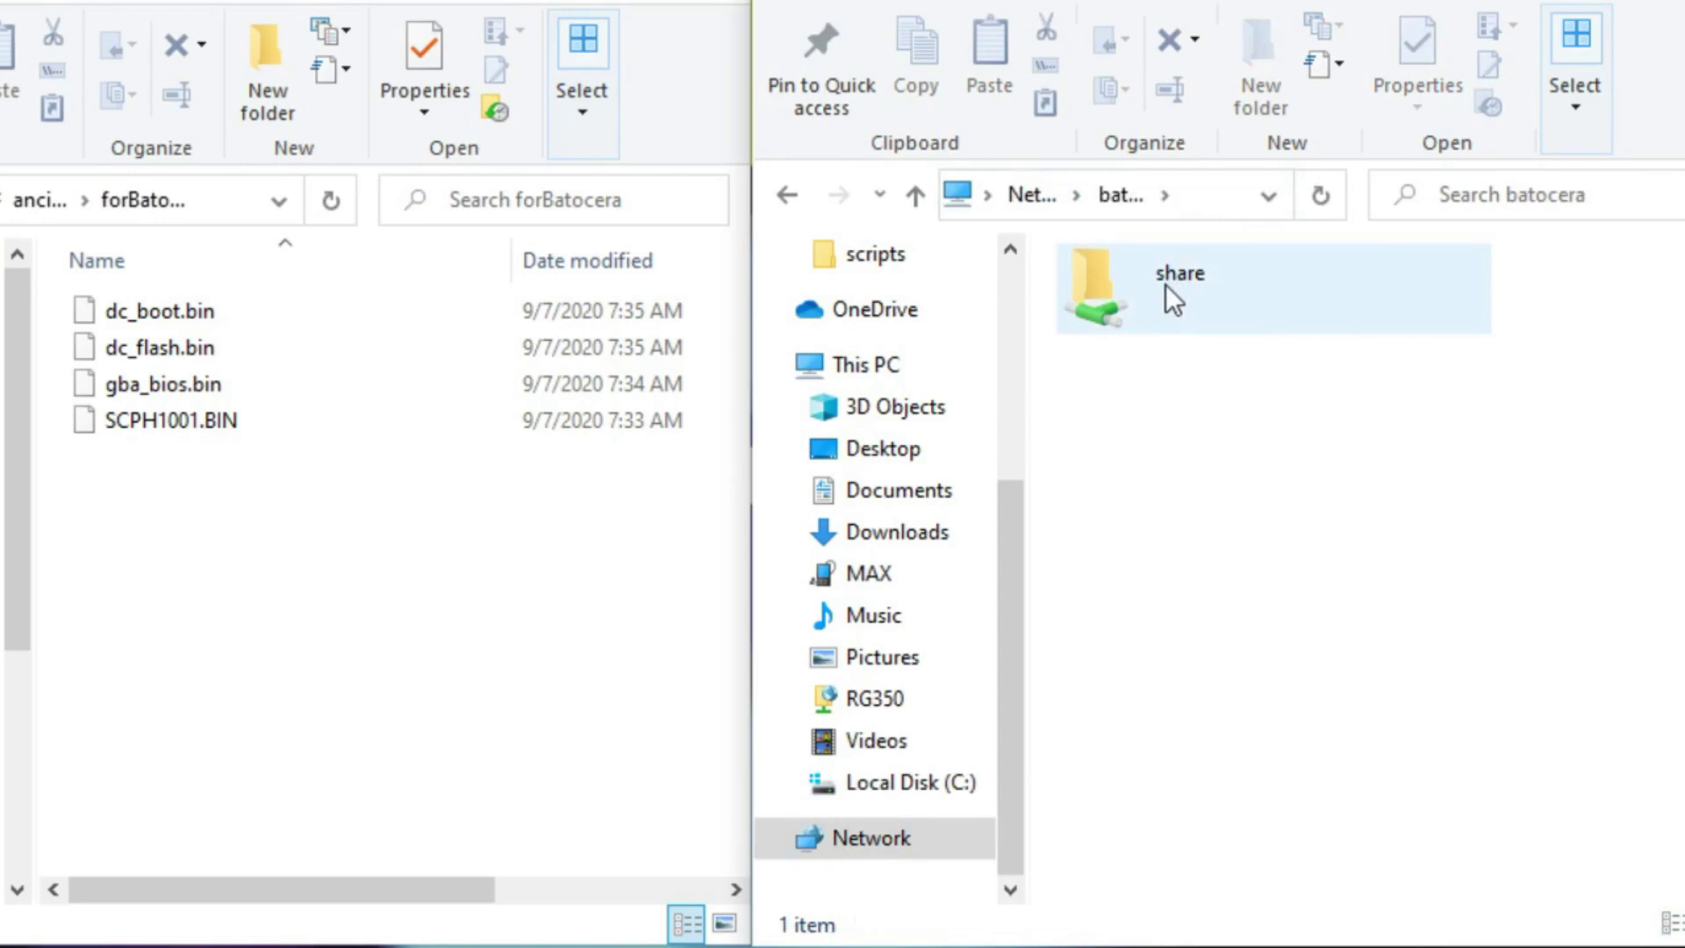
Step: Copy dc_boot.bin, dc_flash.bin, gba_bios.bin and SCPH1001.BIN from the forBatocera folder into the bios folder of the Batocera share
{"action": "left_click", "coordinate": [1166, 285]}
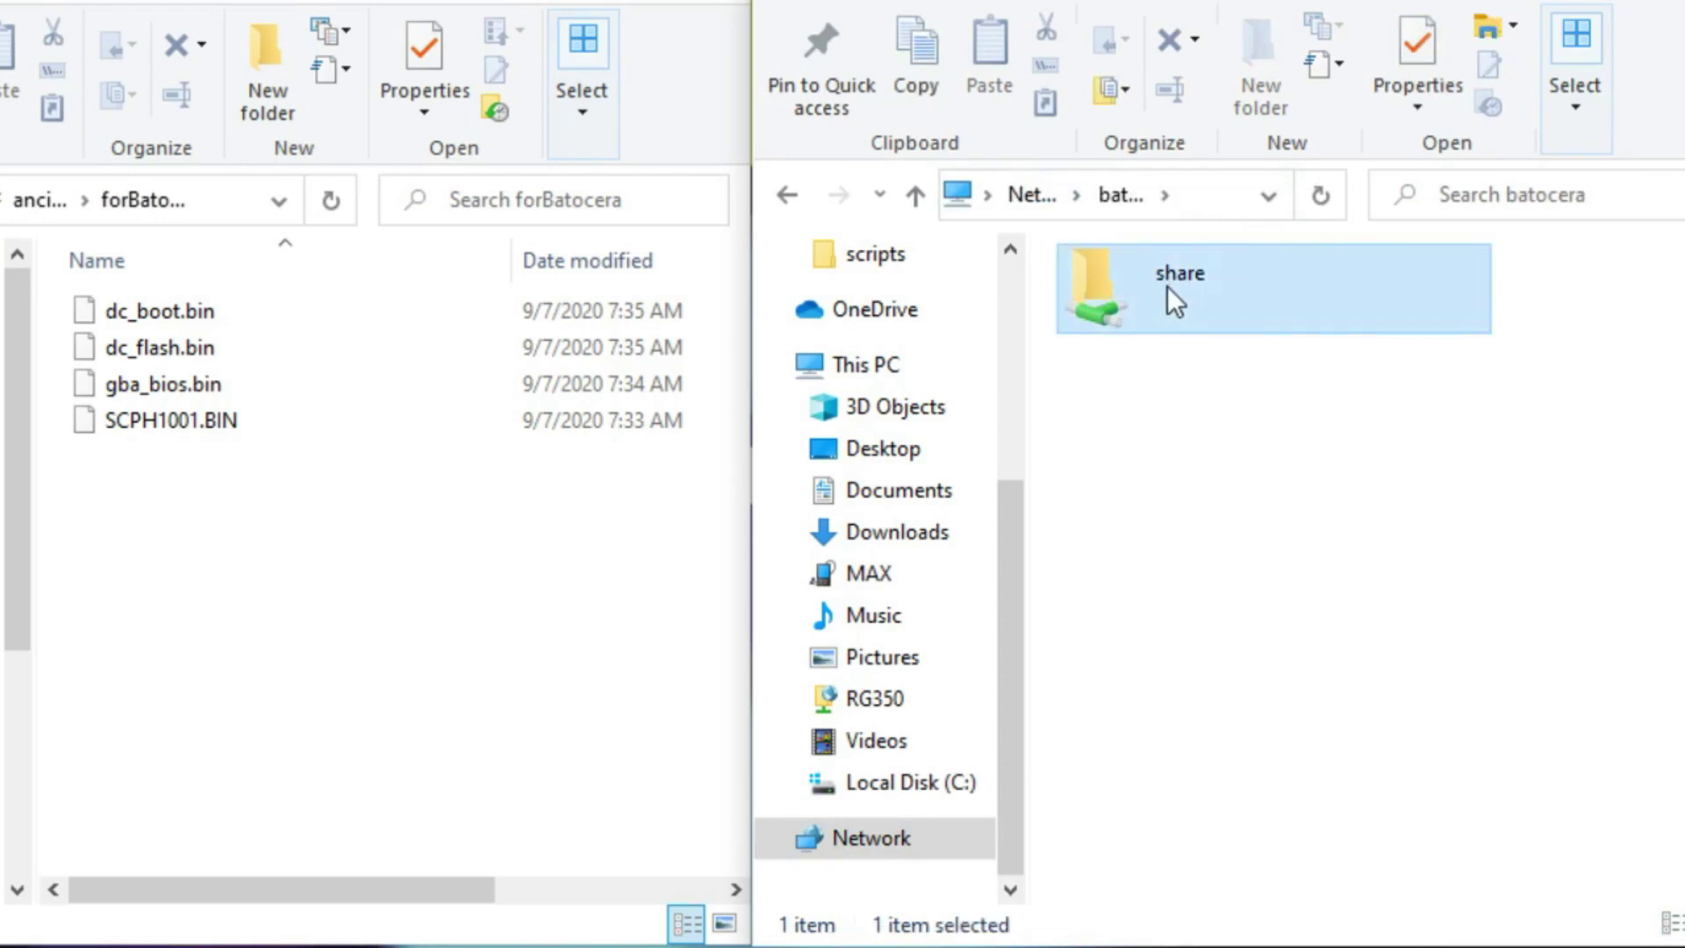
{"action": "double_click", "coordinate": [1224, 282]}
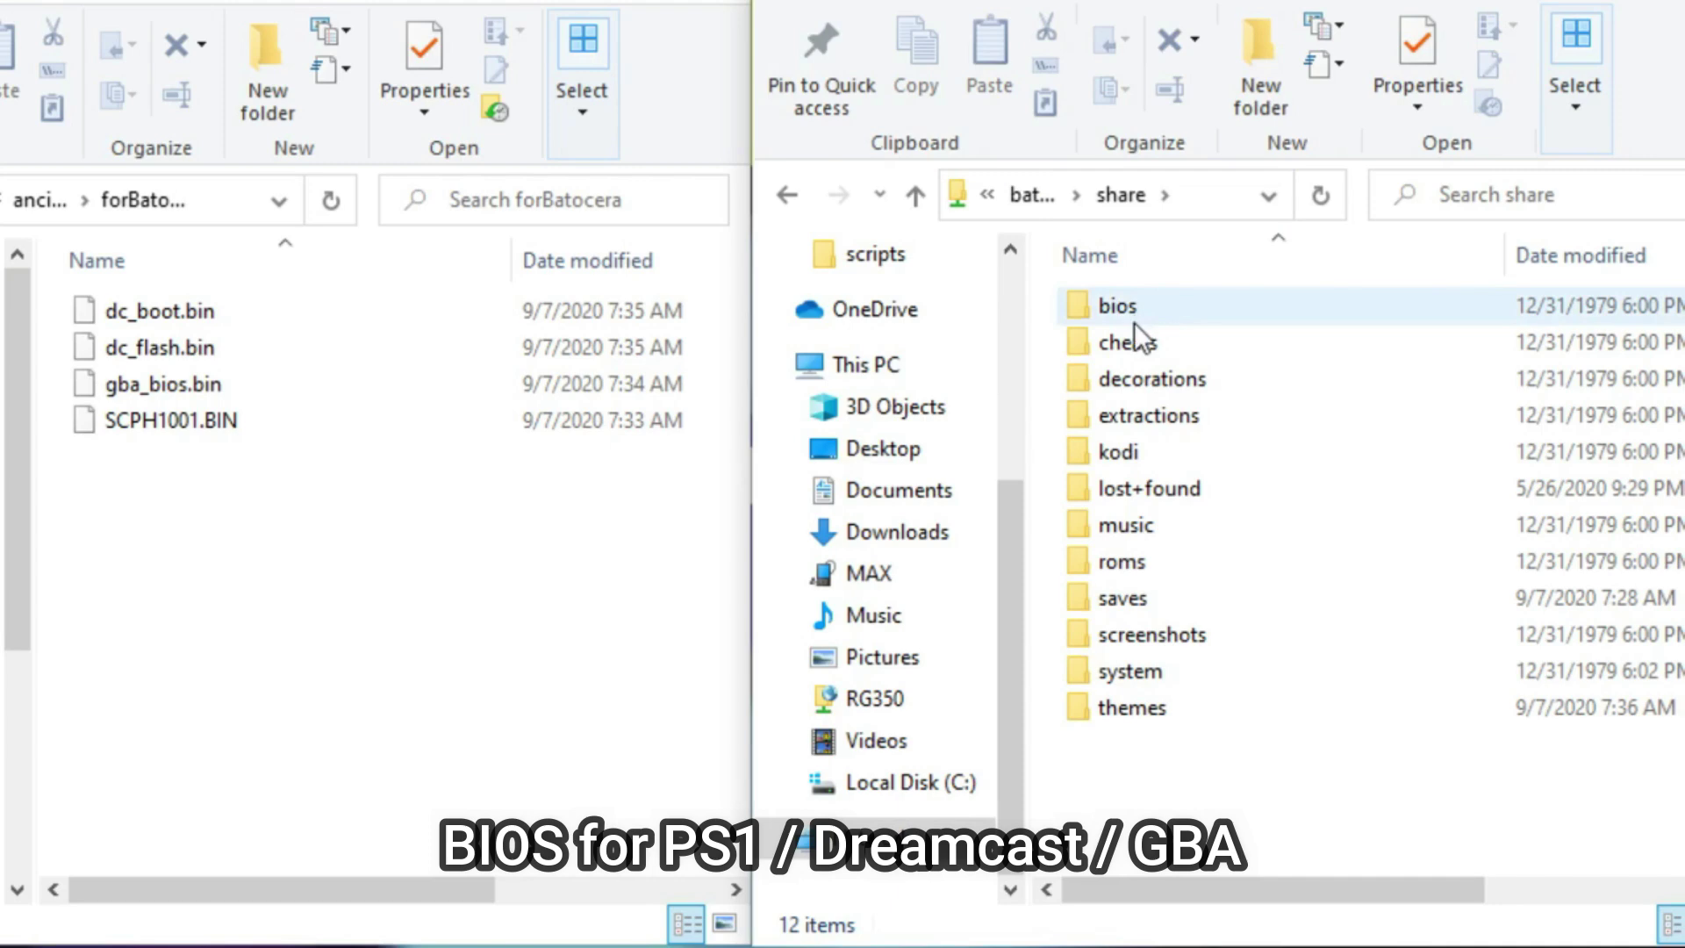
{"action": "double_click", "coordinate": [1134, 323]}
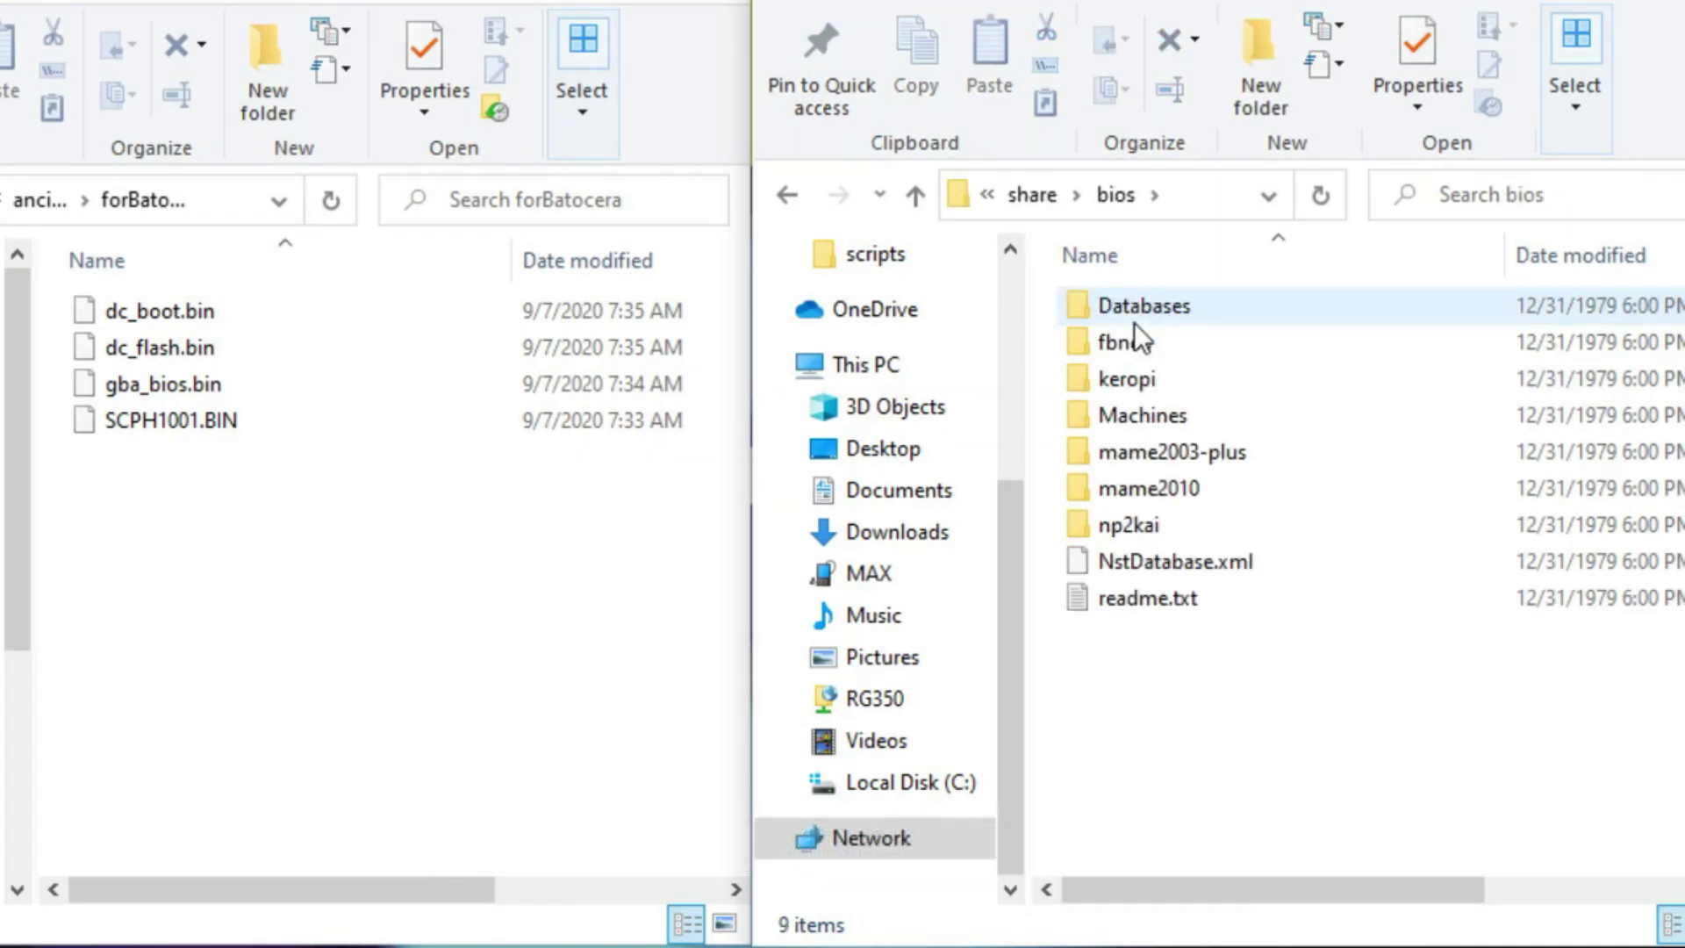
{"action": "left_click", "coordinate": [215, 309]}
{"action": "left_click", "coordinate": [213, 415], "text": "shift"}
{"action": "left_click_drag", "start_coordinate": [225, 374], "coordinate": [1261, 703]}
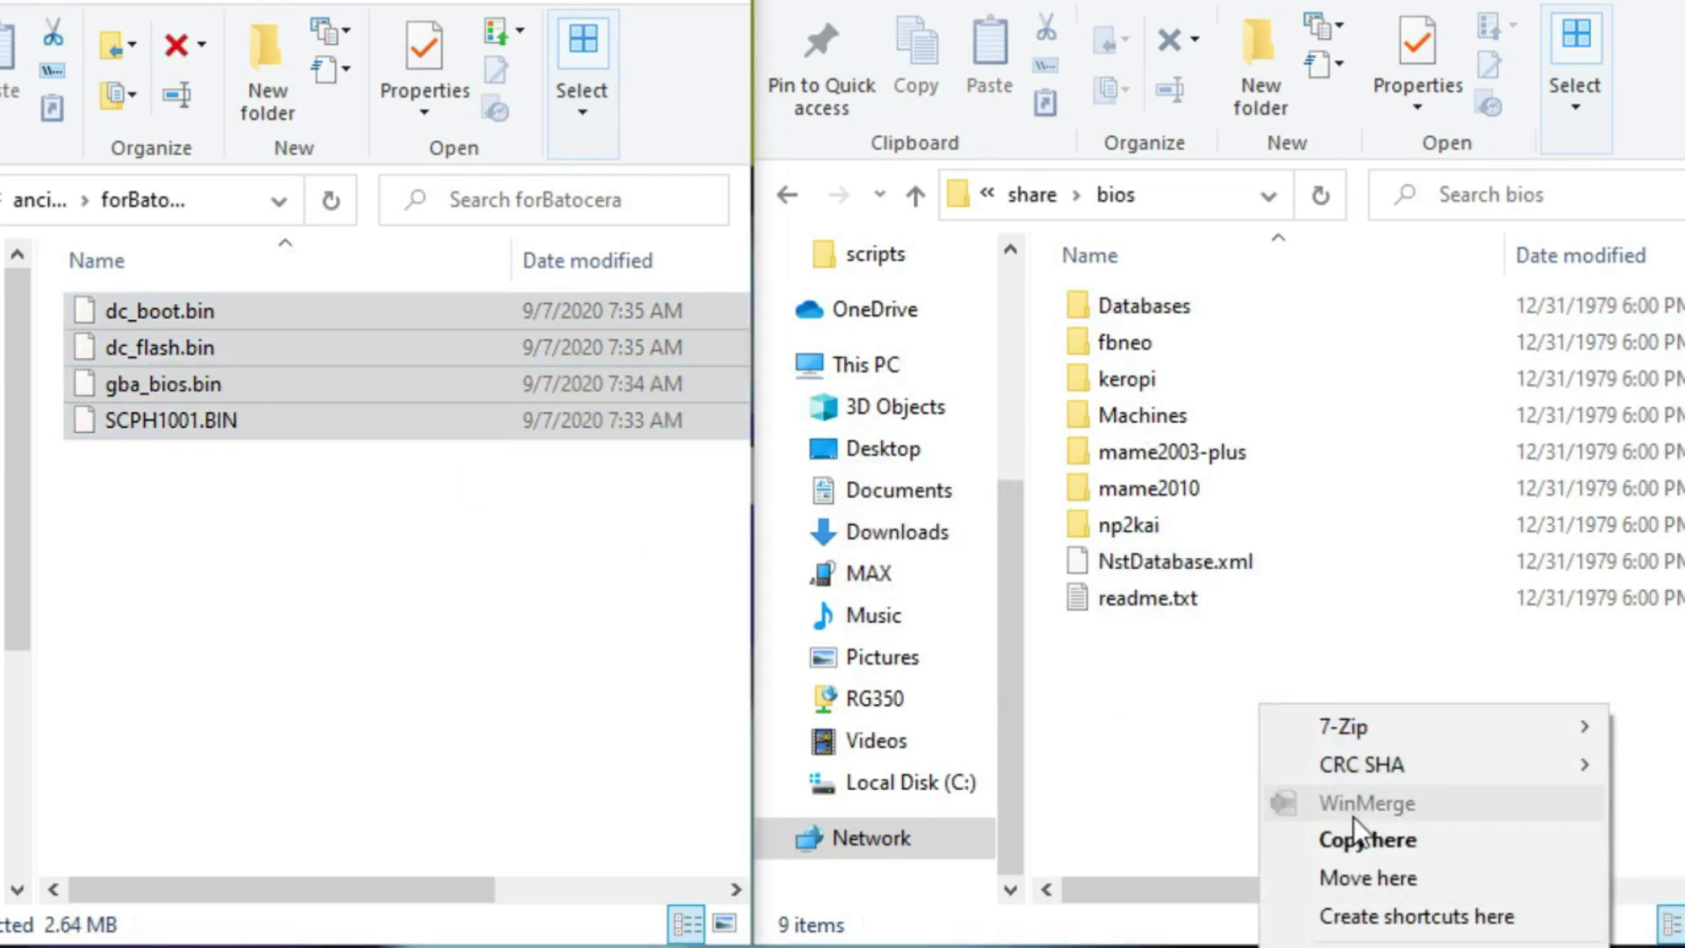
{"action": "left_click", "coordinate": [1361, 838]}
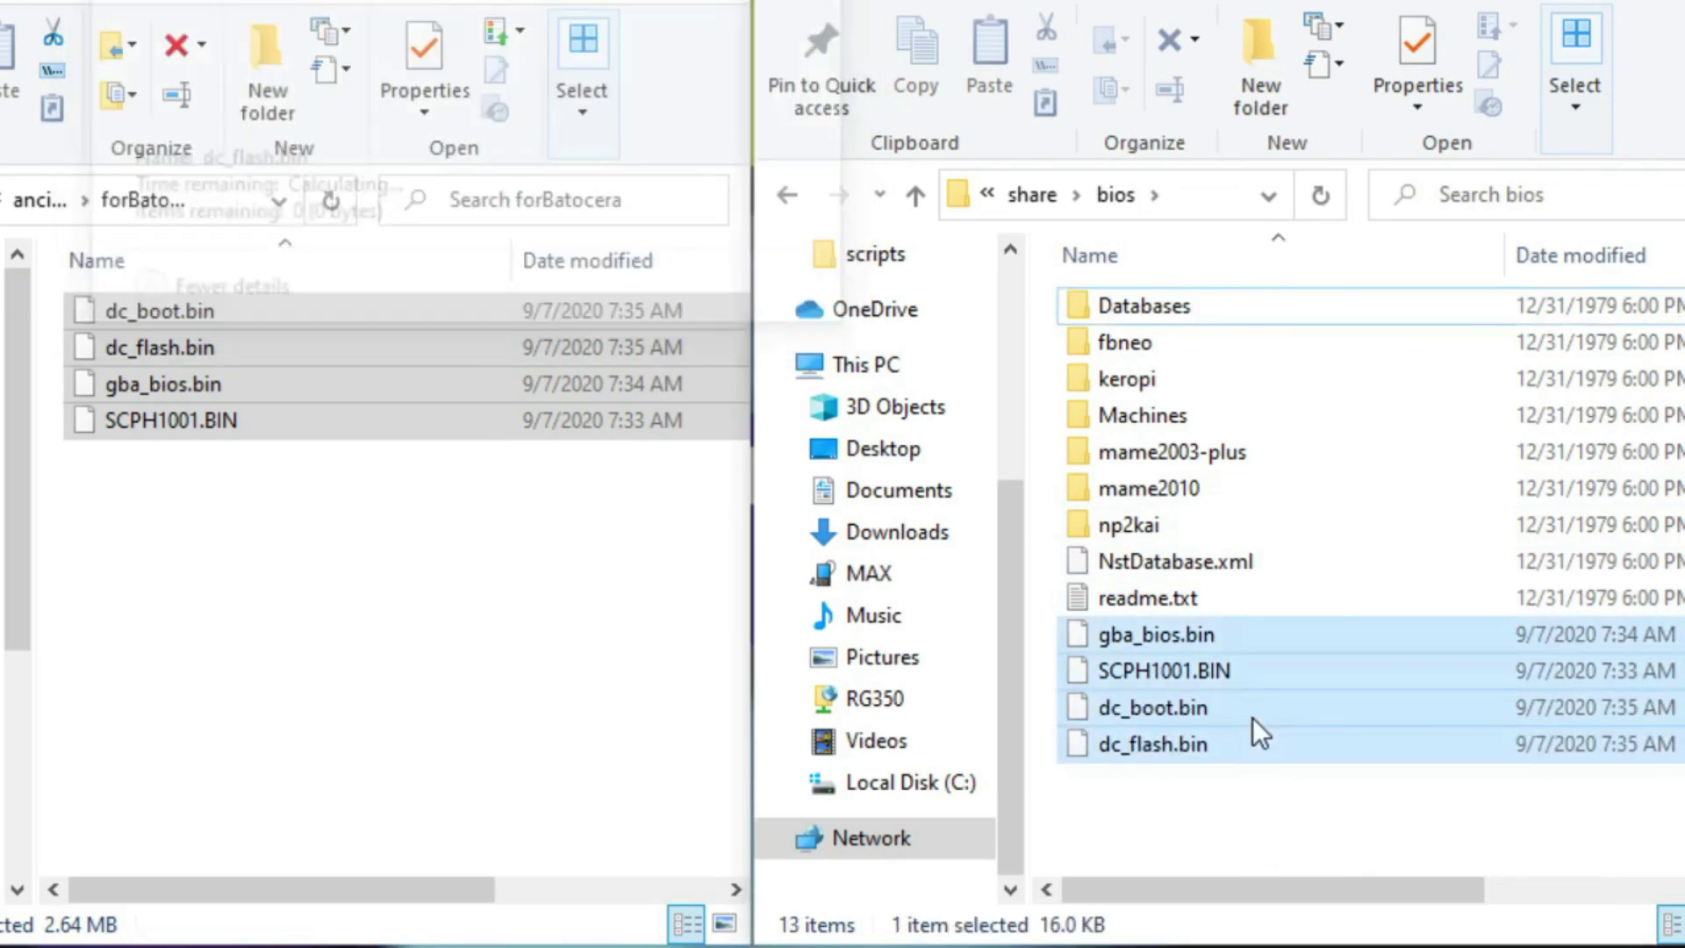
{"action": "left_click", "coordinate": [475, 592]}
Step: Go back to the share's root folder and open the psx folder inside roms
{"action": "key", "text": "alt+Left"}
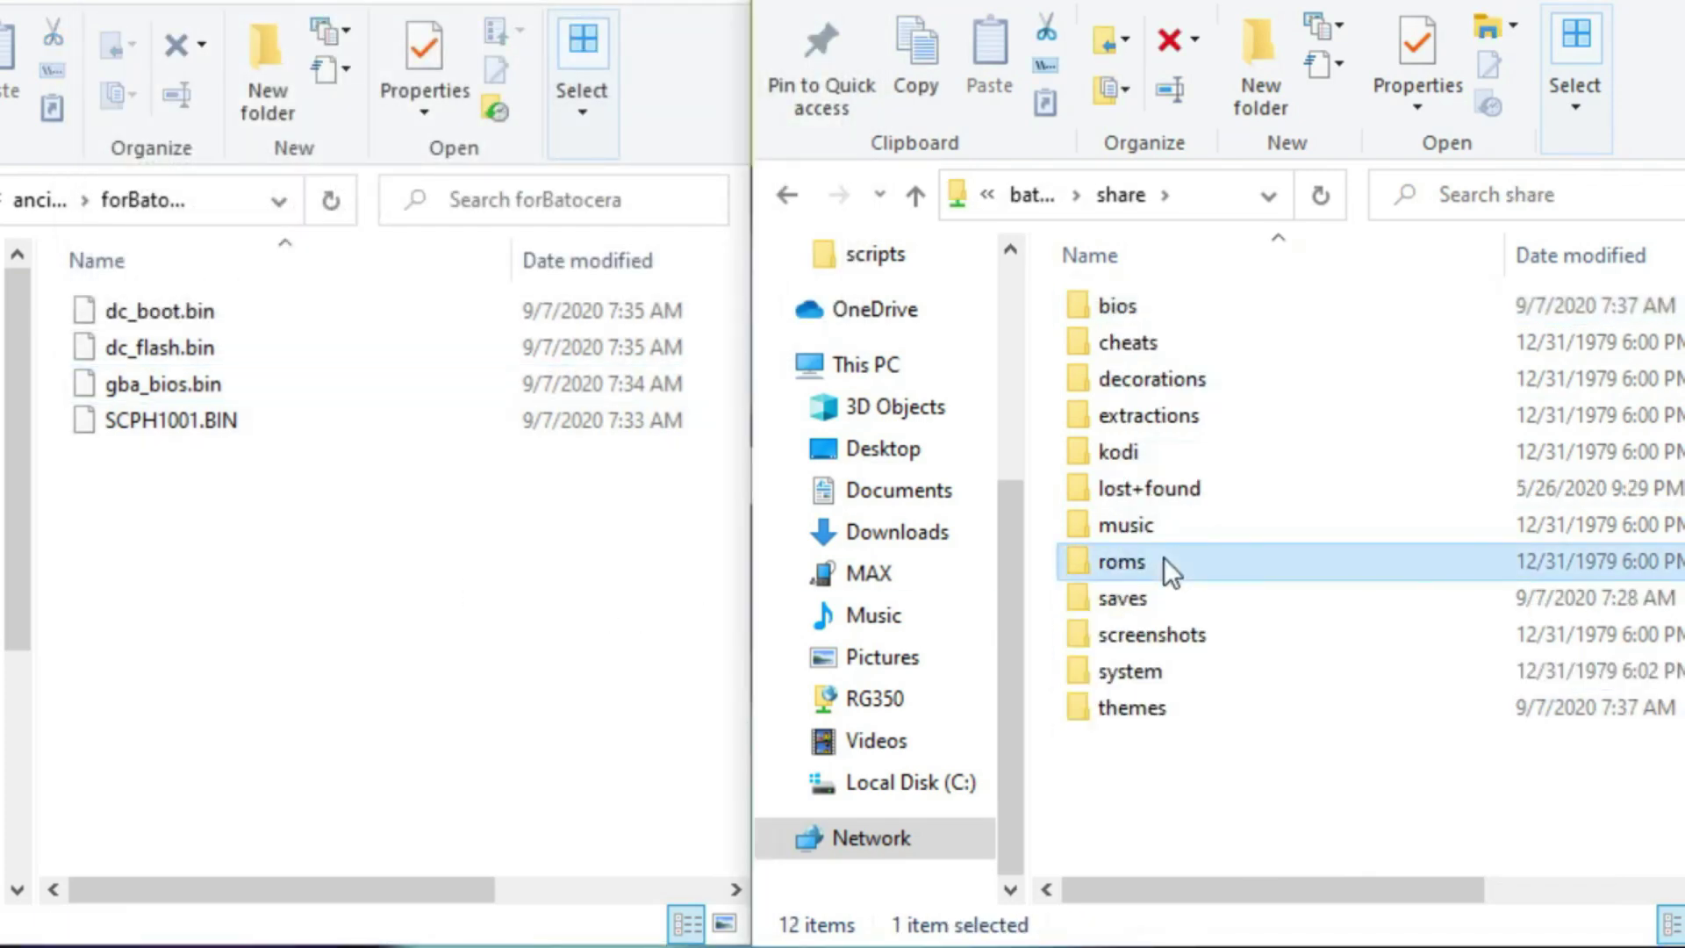
{"action": "double_click", "coordinate": [1164, 562]}
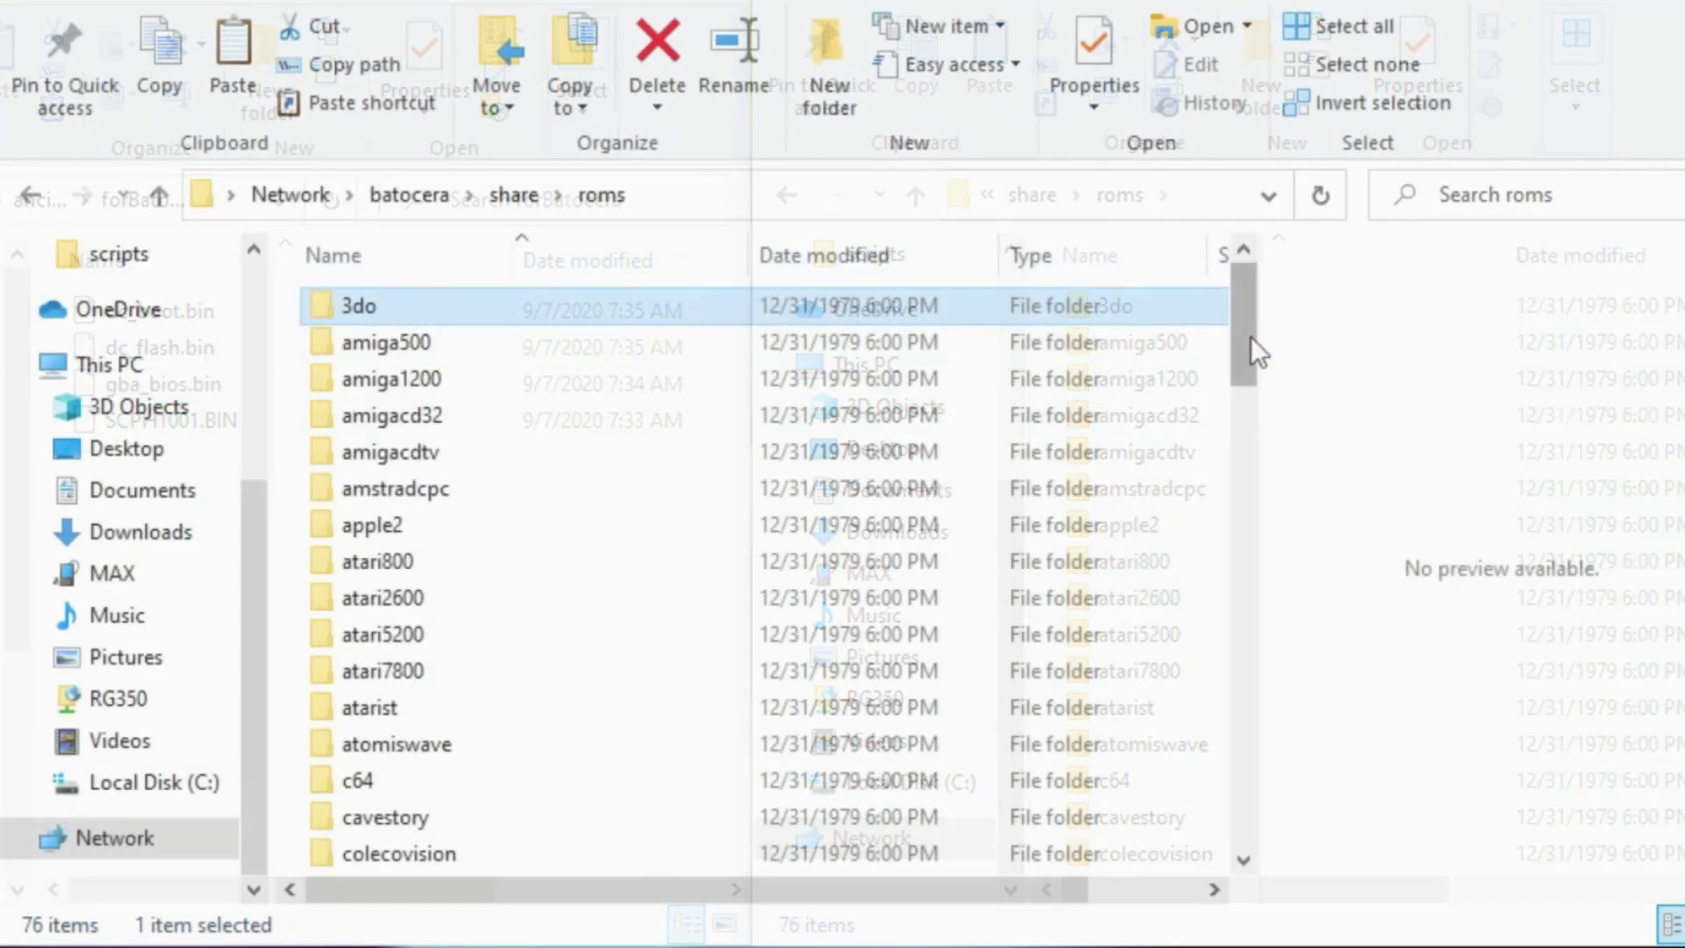
{"action": "left_click_drag", "start_coordinate": [1252, 336], "coordinate": [1200, 703]}
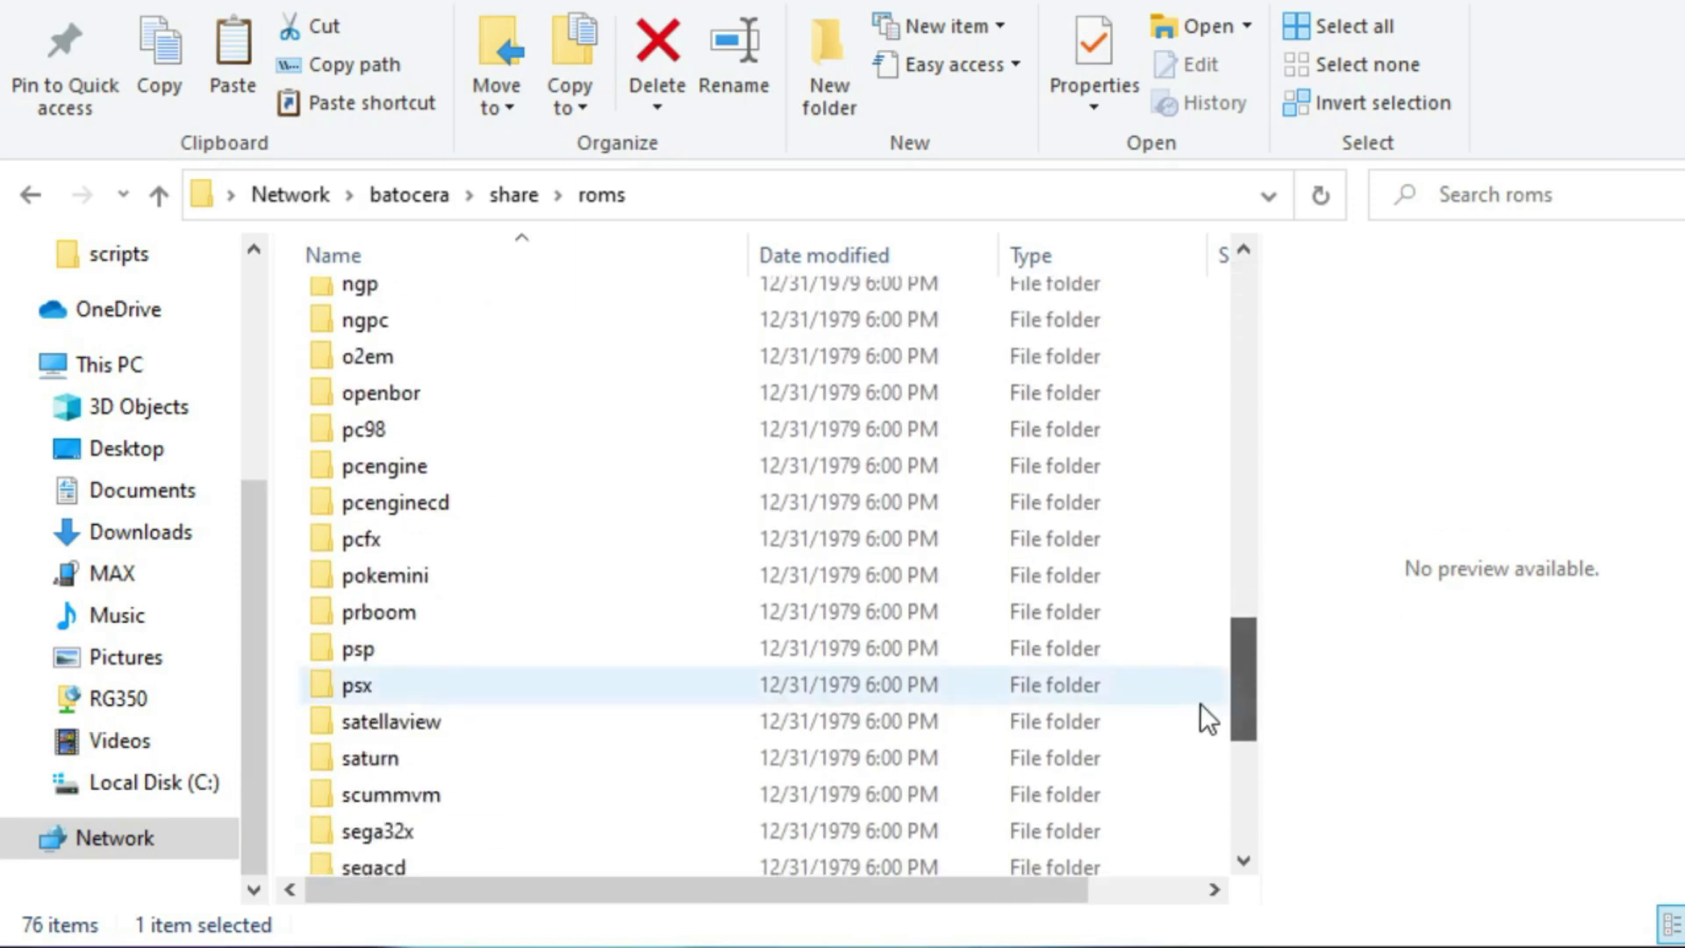
{"action": "double_click", "coordinate": [486, 695]}
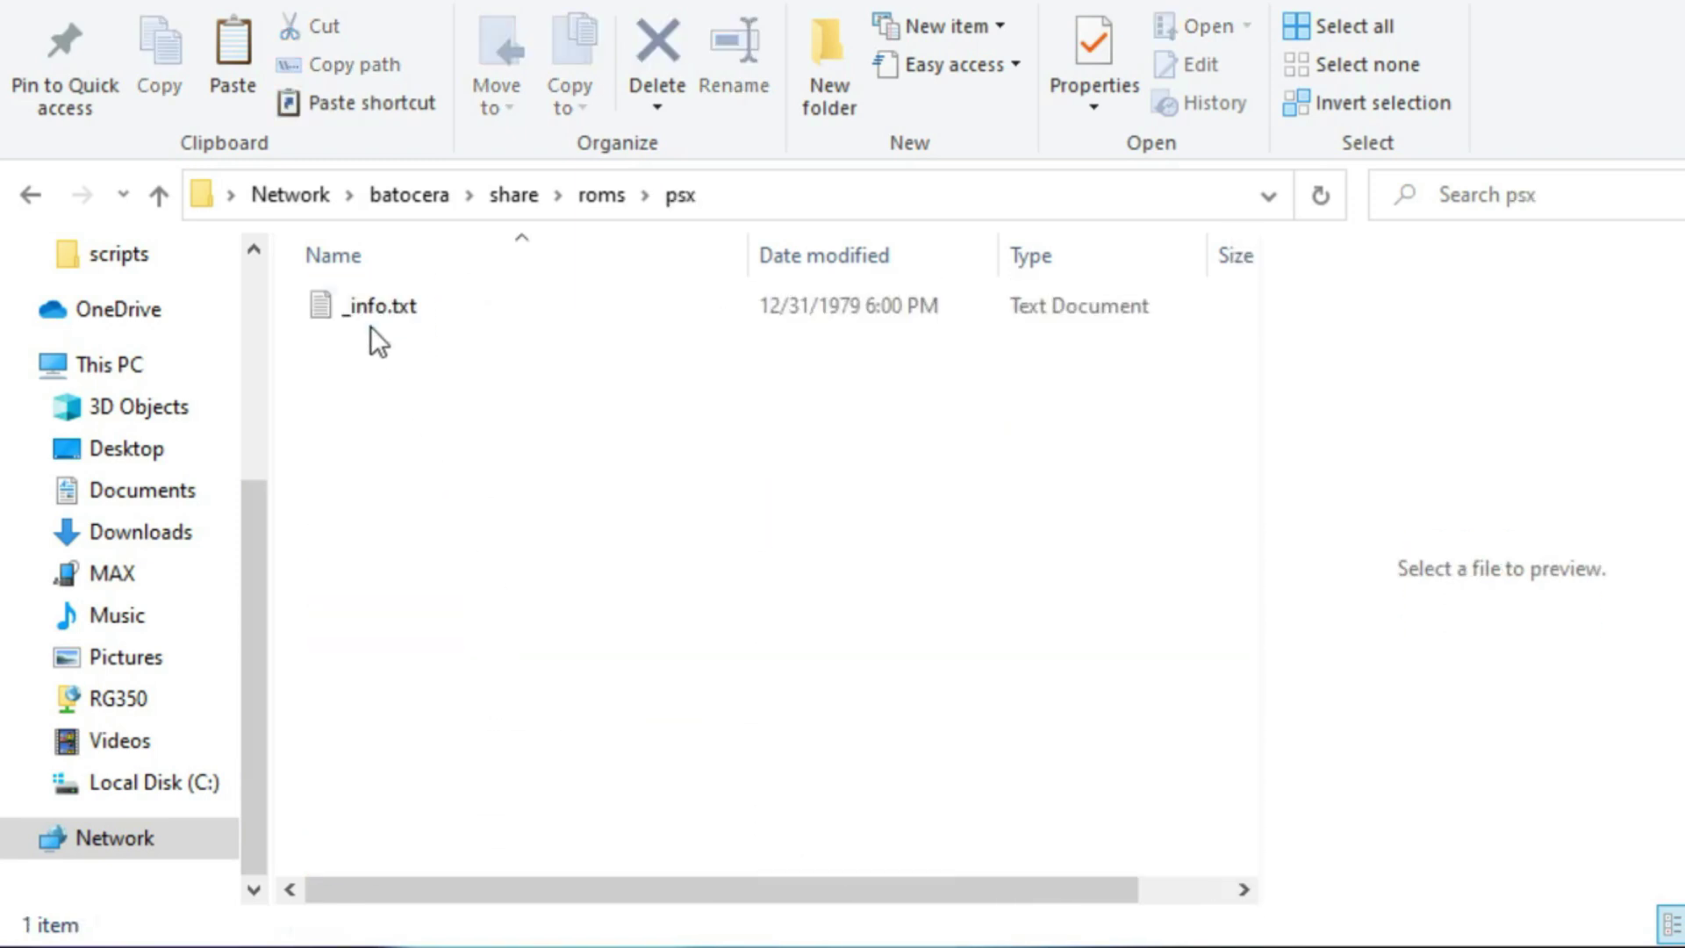
Step: Check the accepted ROM file extensions in _info.txt, close it, and paste the copied PS1 games into the psx folder
{"action": "double_click", "coordinate": [370, 318]}
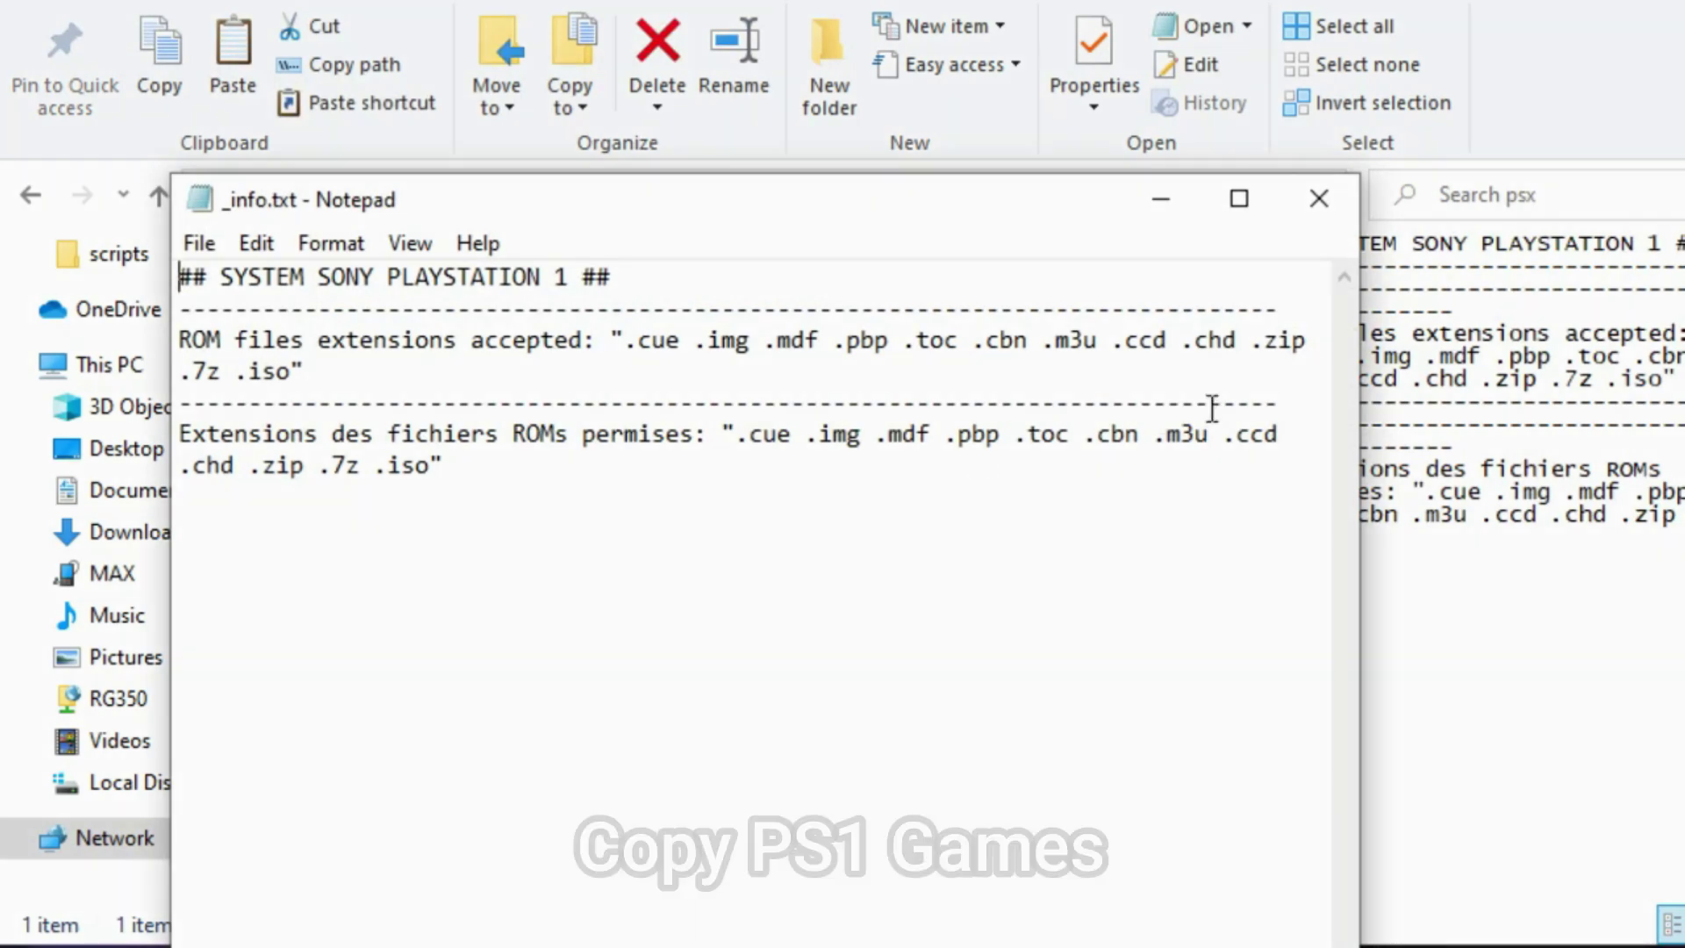
{"action": "left_click", "coordinate": [1321, 210]}
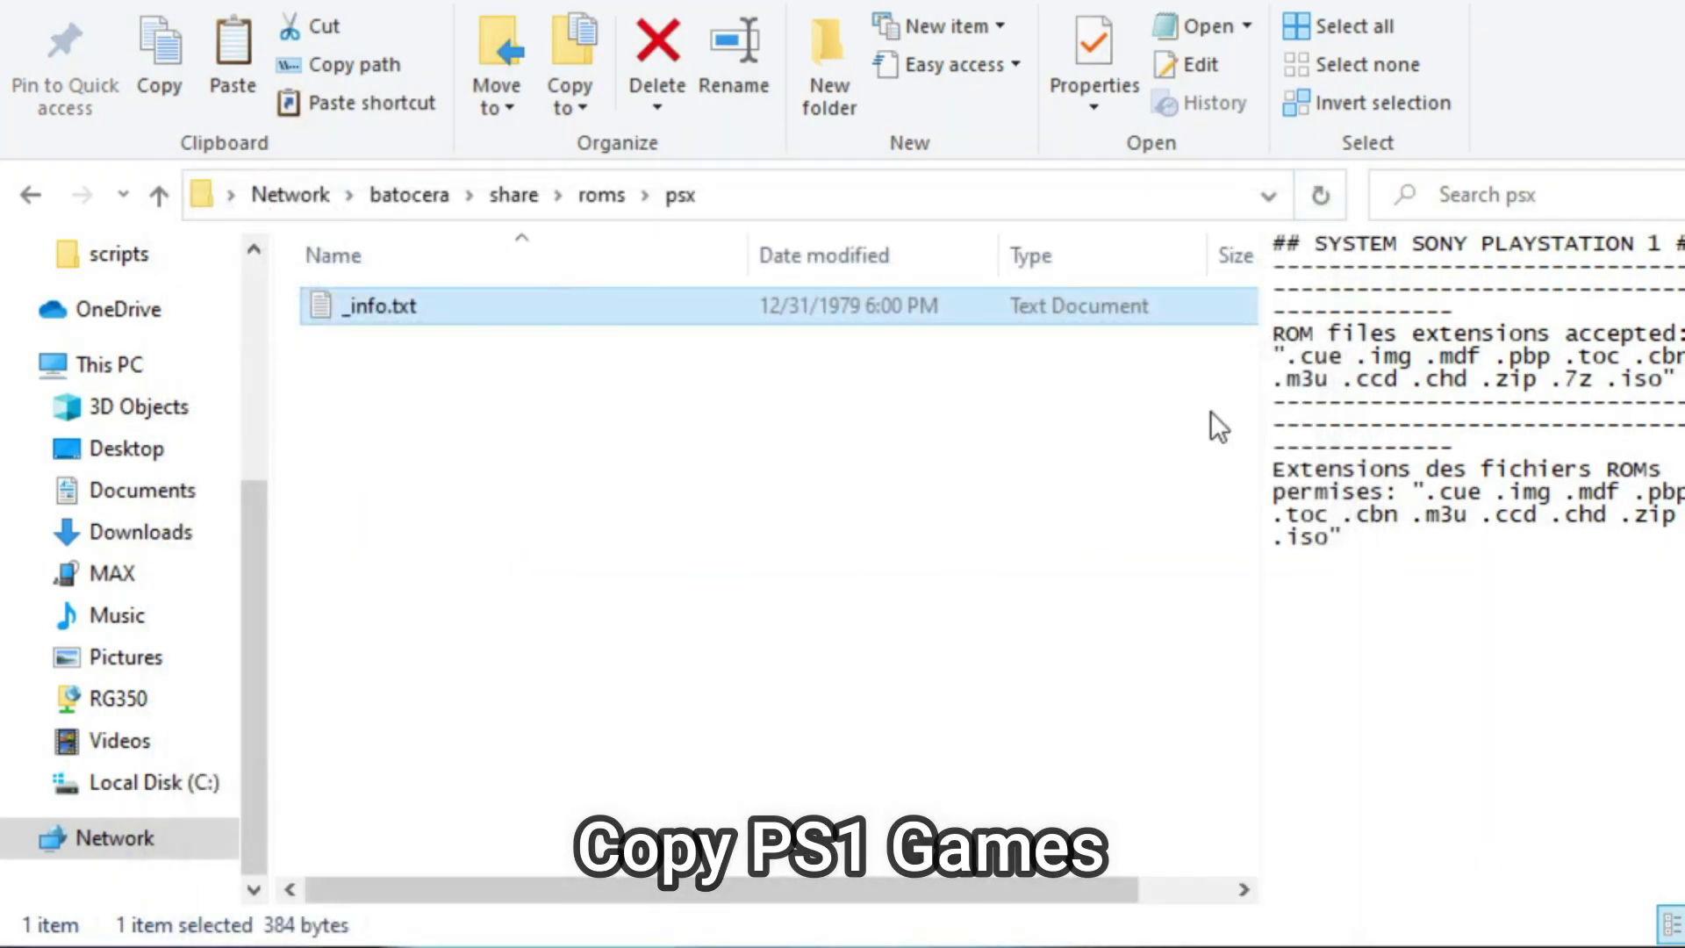
{"action": "right_click", "coordinate": [390, 410]}
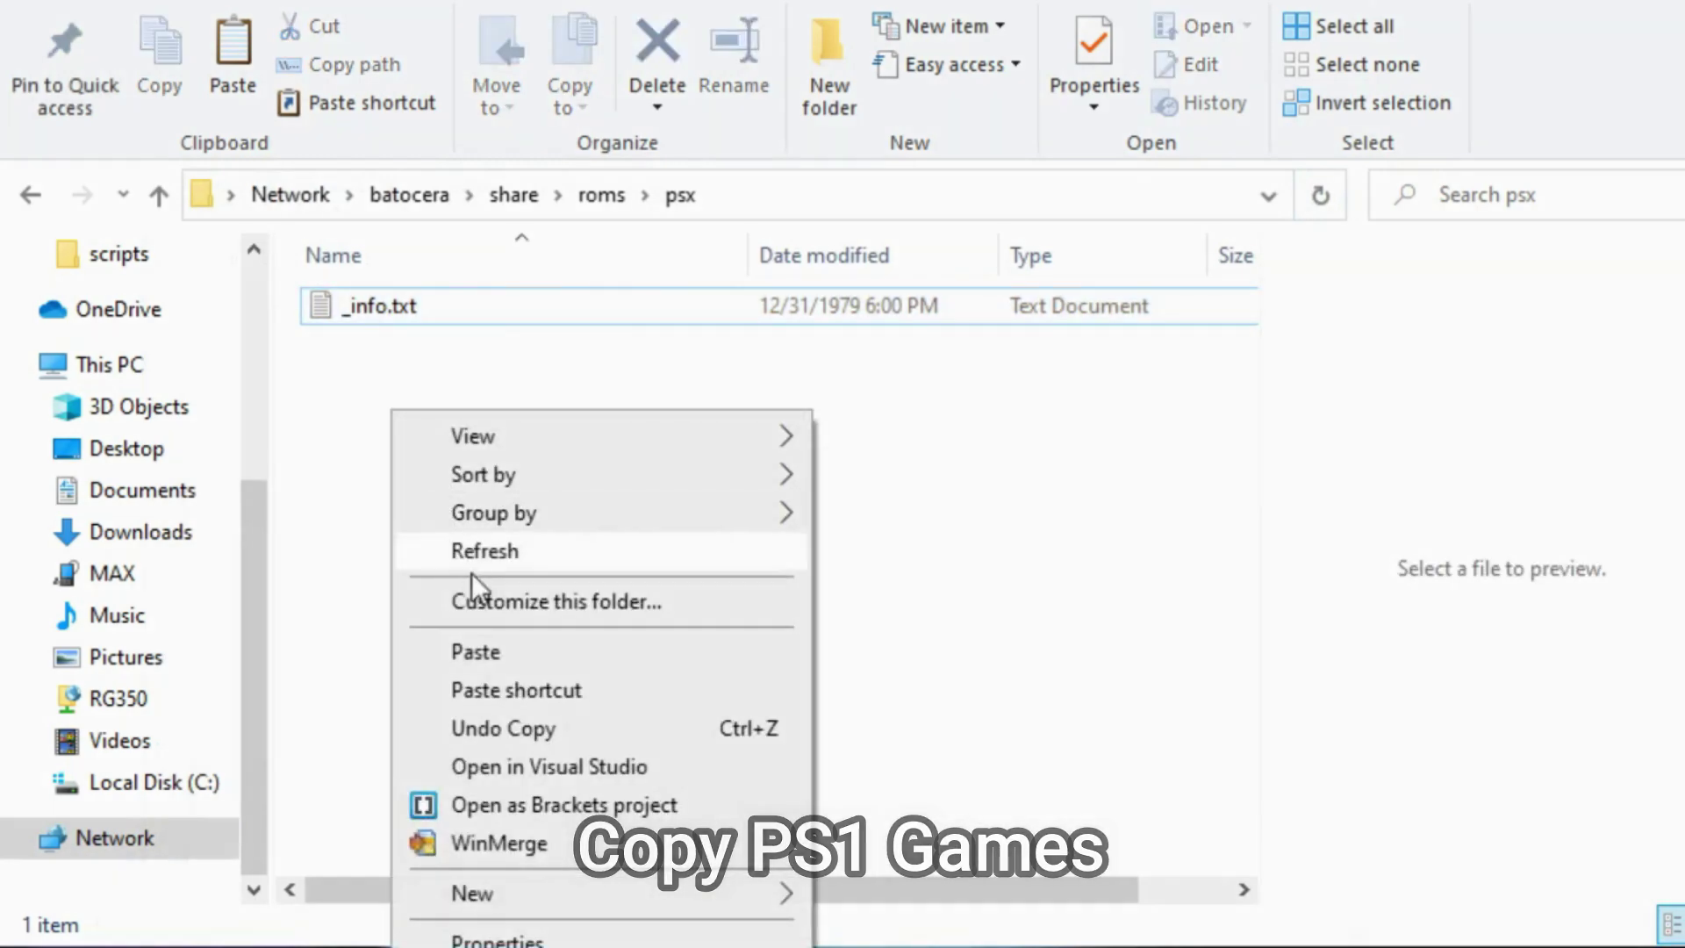
{"action": "left_click", "coordinate": [480, 652]}
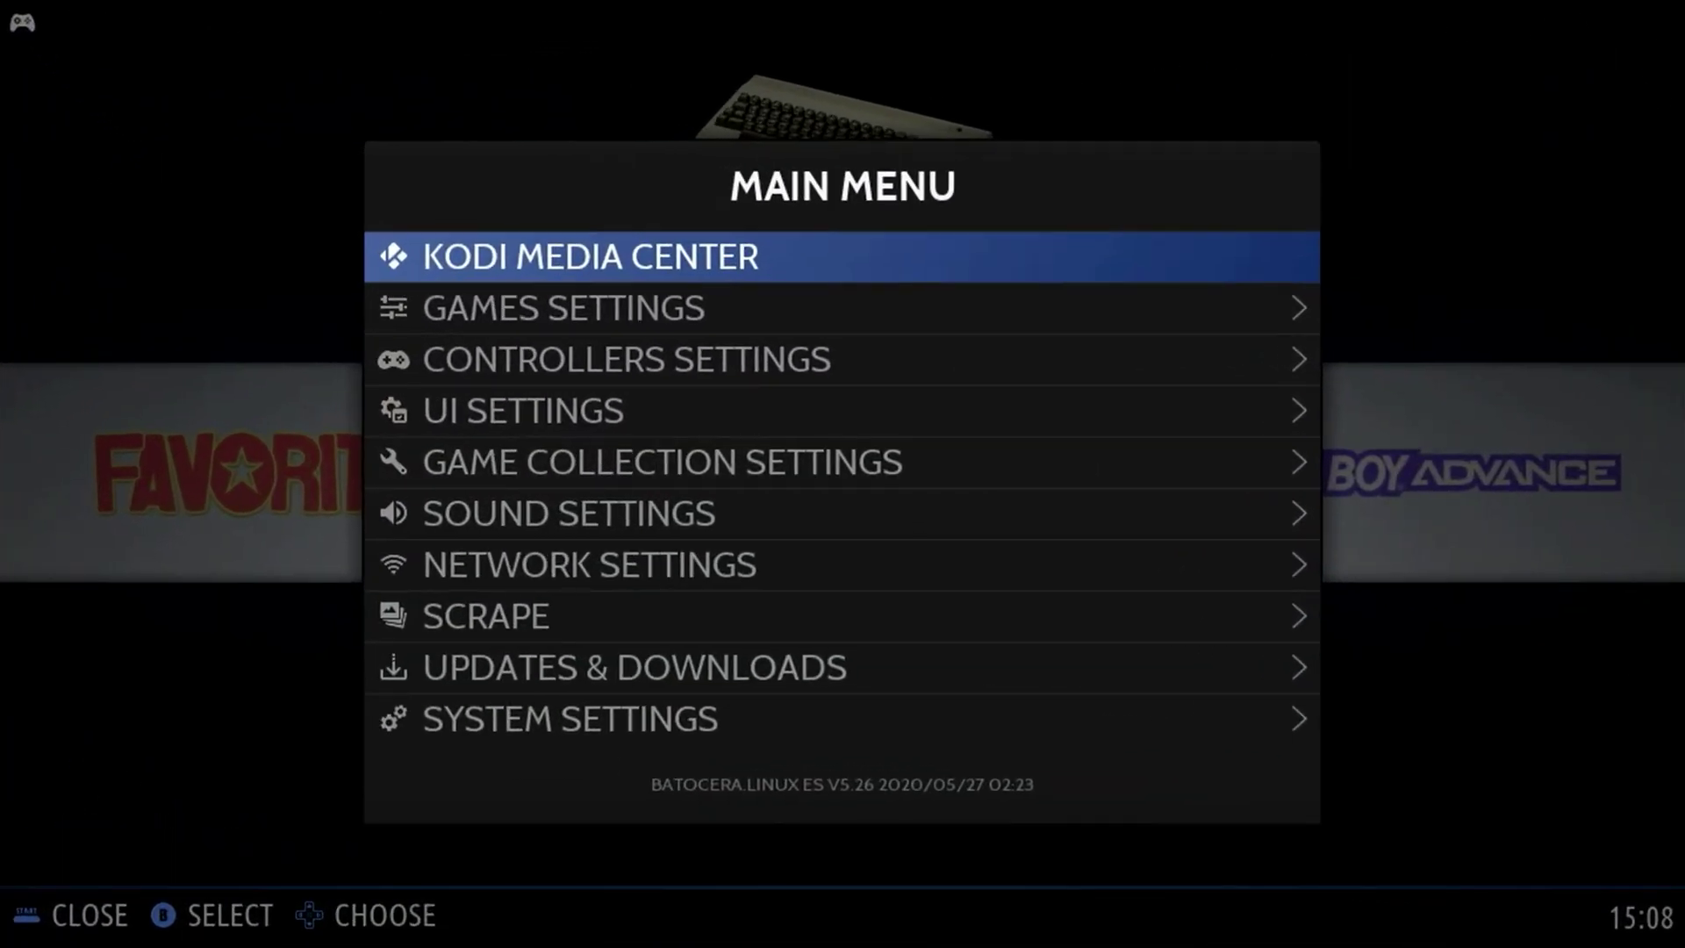
Step: Switch to Batocera and update the games lists from the games settings, accepting the confirmation
{"action": "key", "text": "Down"}
{"action": "key", "text": "Return"}
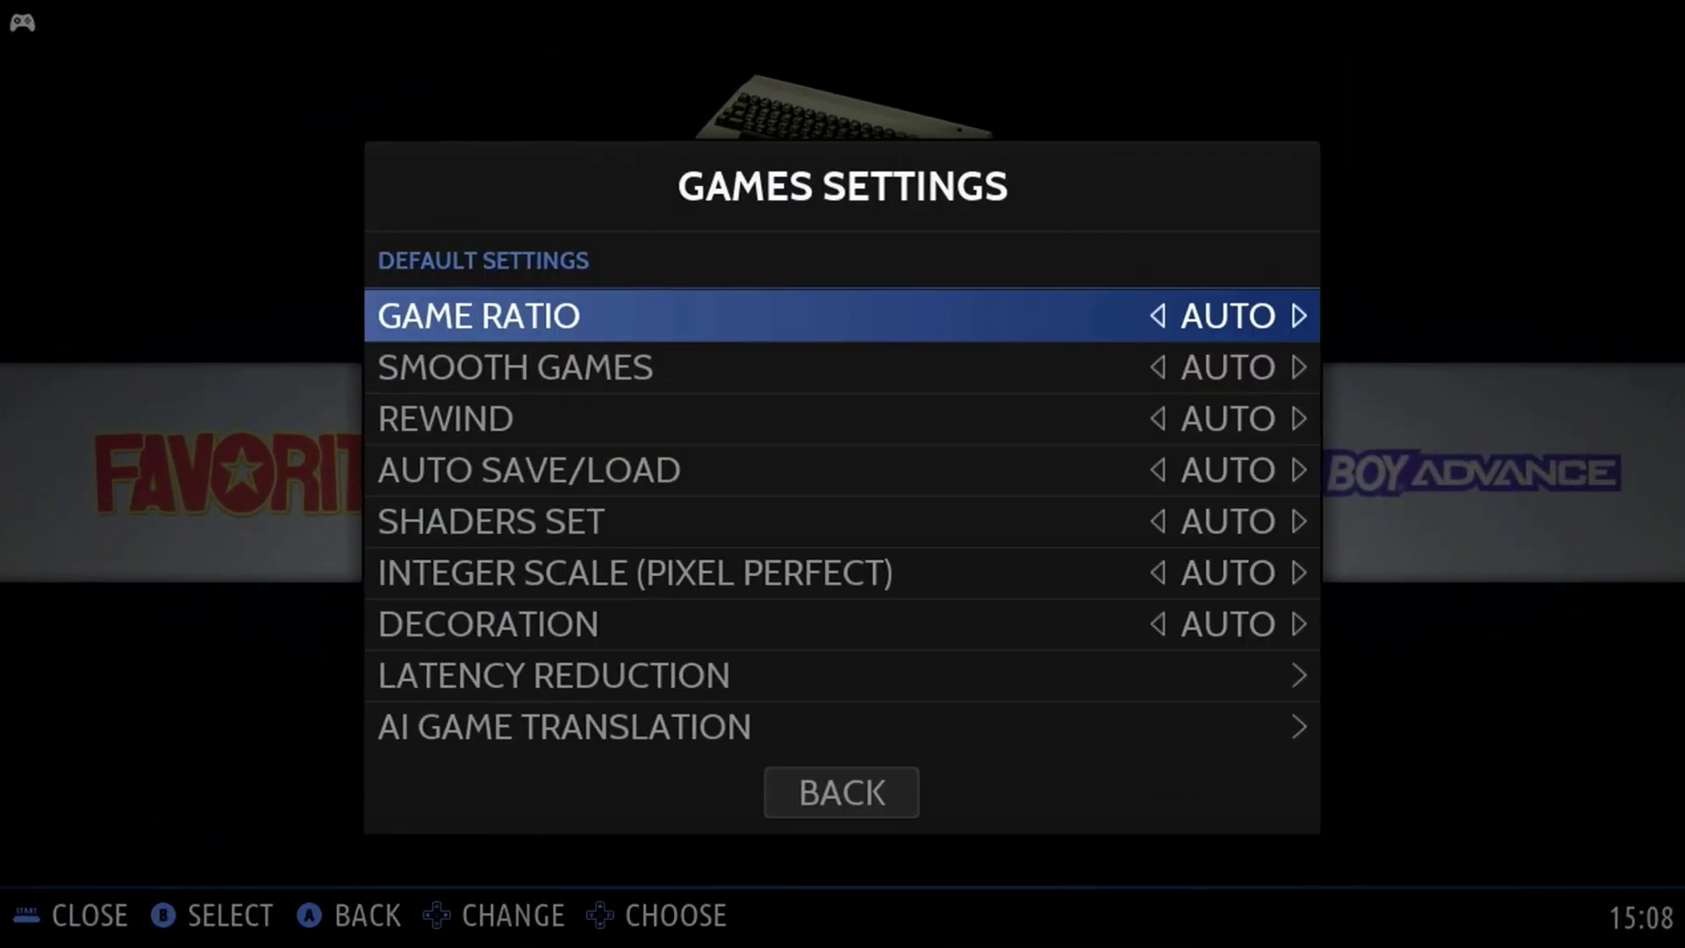
{"action": "key", "text": "Down"}
{"action": "key", "text": "Down"}
{"action": "key", "text": "Down"}
{"action": "key", "text": "Down"}
{"action": "key", "text": "Down"}
{"action": "key", "text": "Down"}
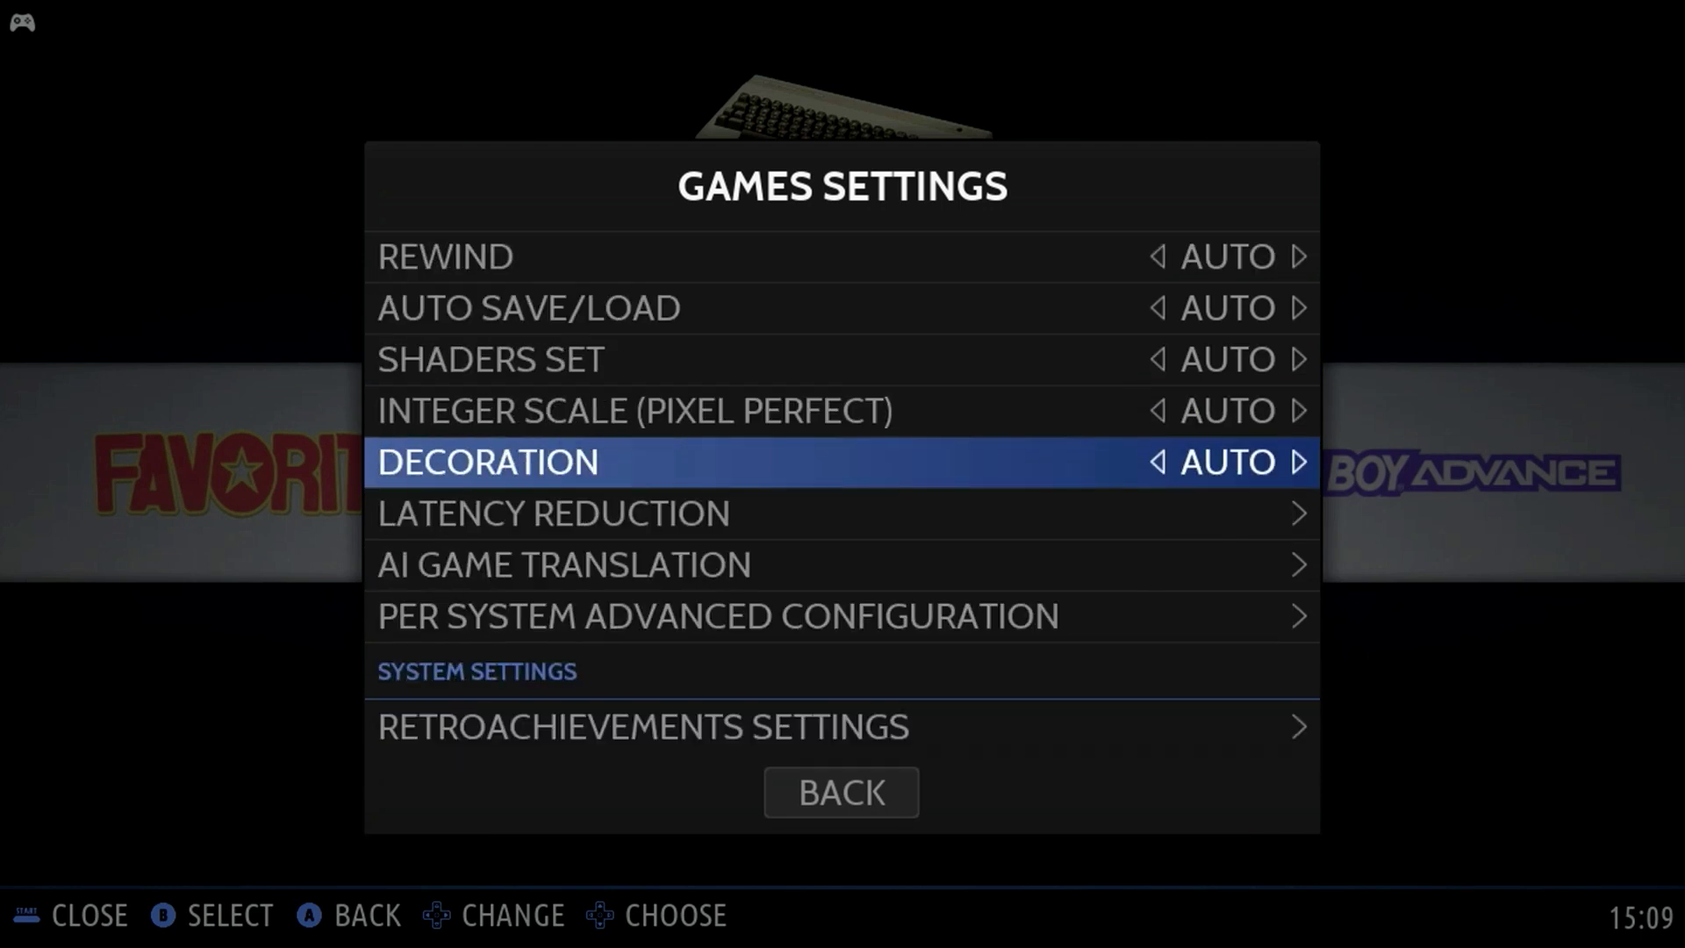
{"action": "key", "text": "Down"}
{"action": "key", "text": "Down"}
{"action": "key", "text": "Down"}
{"action": "key", "text": "Down"}
{"action": "key", "text": "Down"}
{"action": "key", "text": "Down"}
{"action": "key", "text": "Down"}
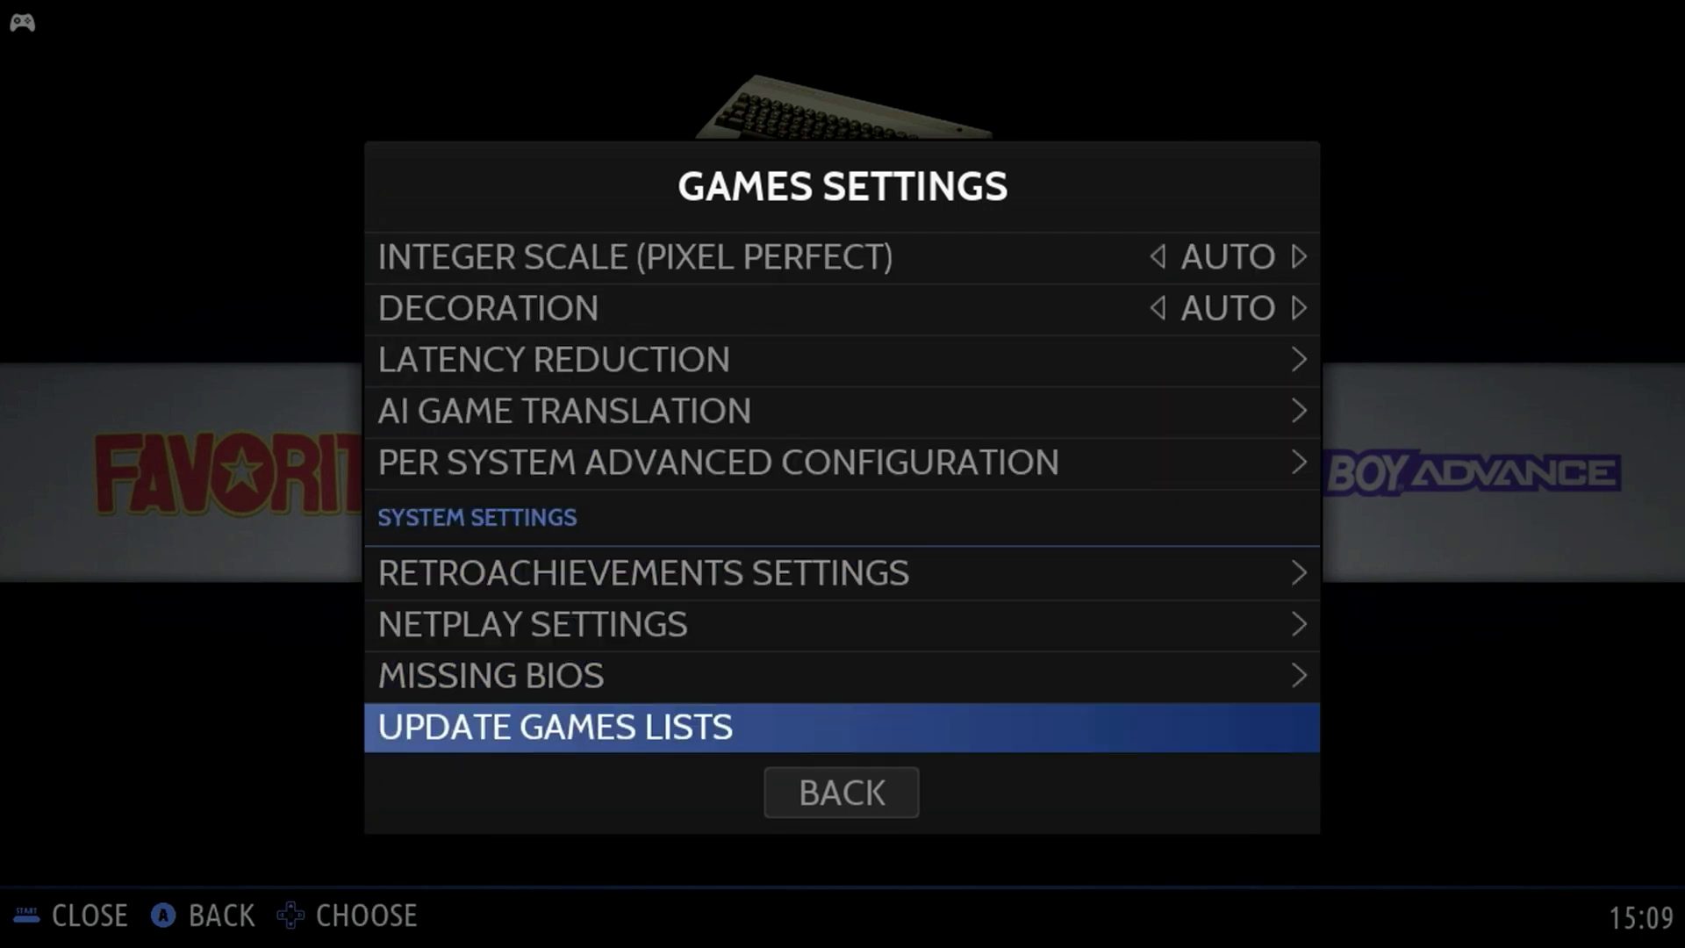
{"action": "key", "text": "Return"}
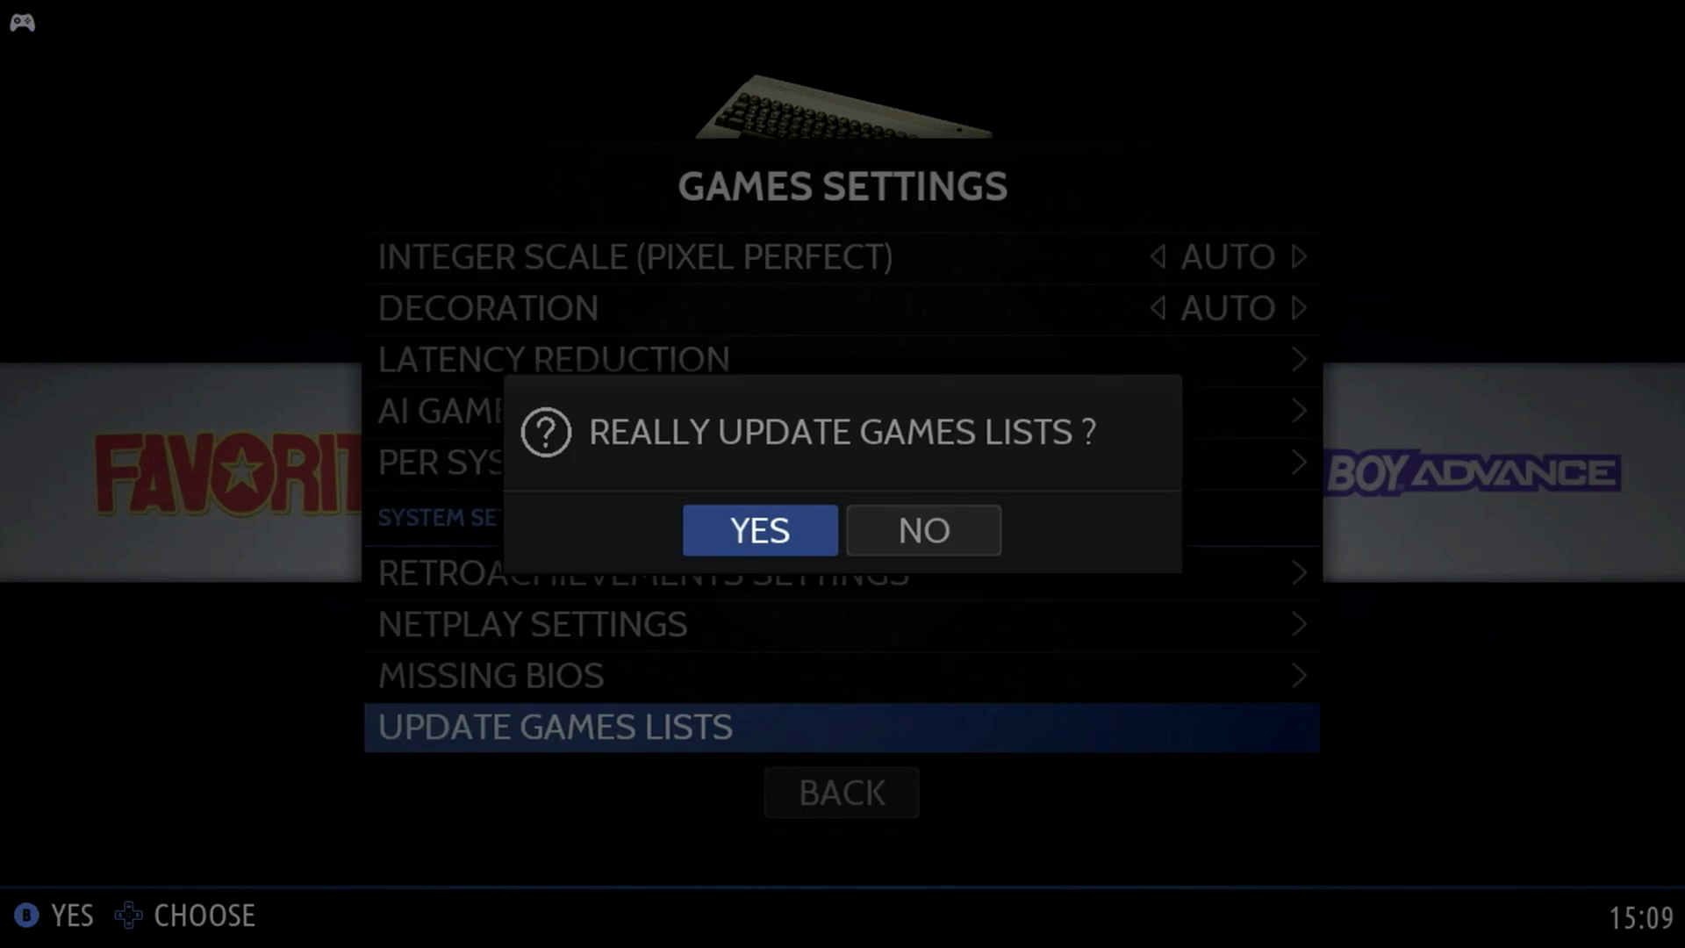
{"action": "key", "text": "Return"}
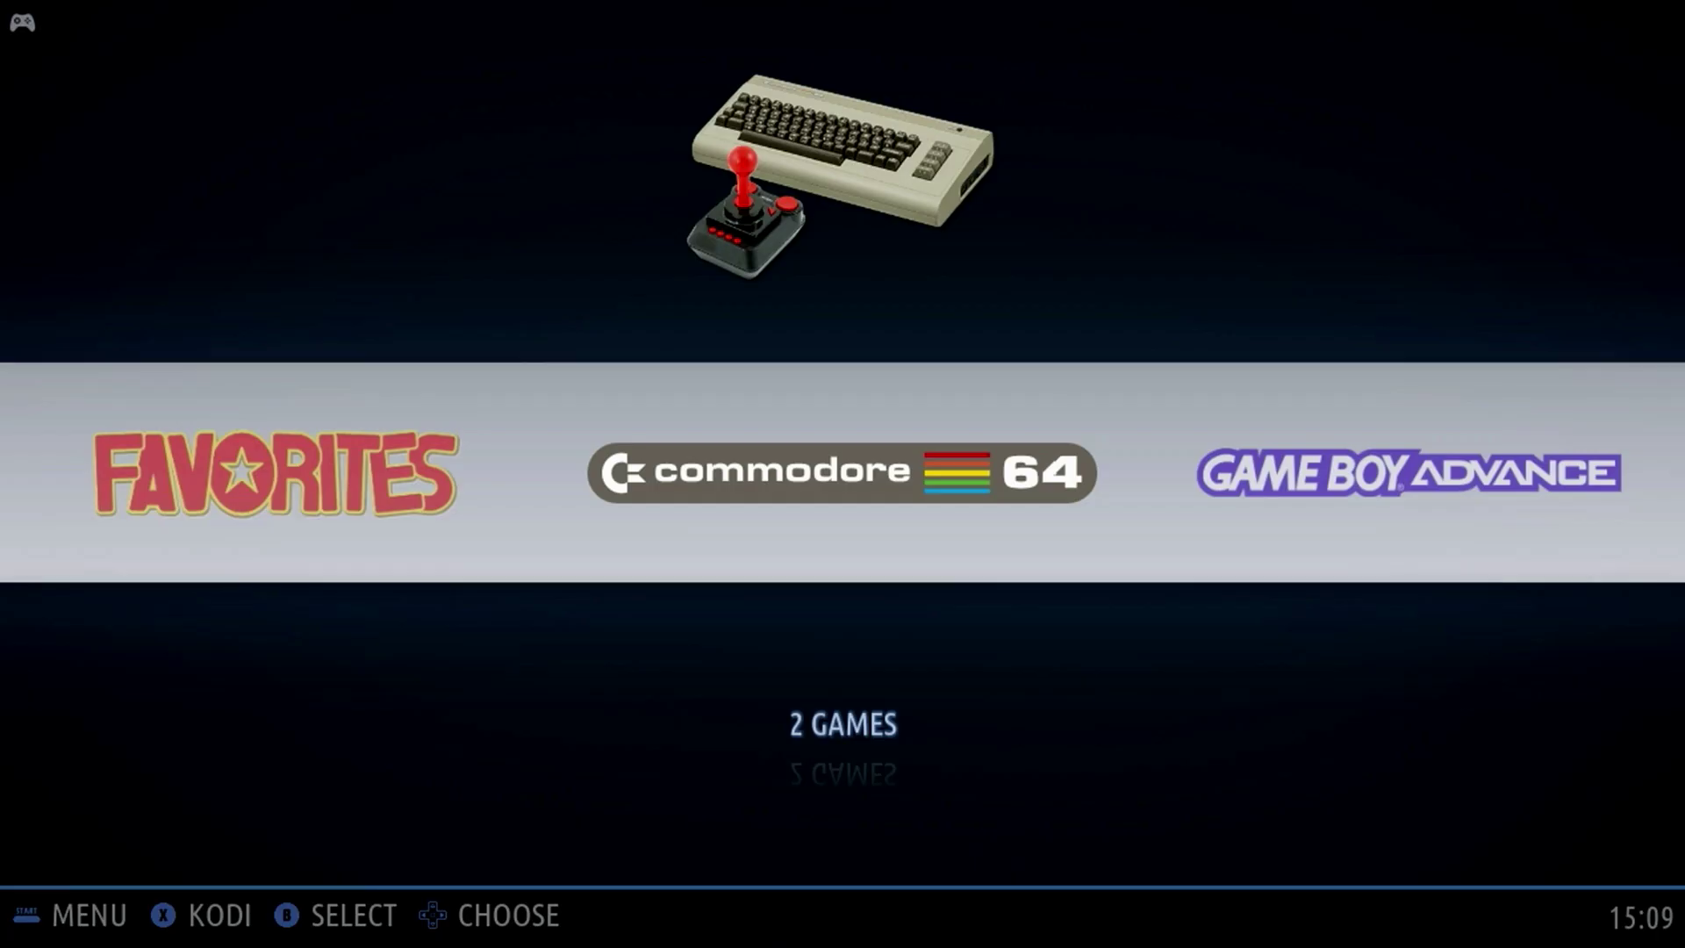
Step: Browse through the systems to PlayStation and open its game list
{"action": "key", "text": "Right"}
{"action": "key", "text": "Right"}
{"action": "key", "text": "Right"}
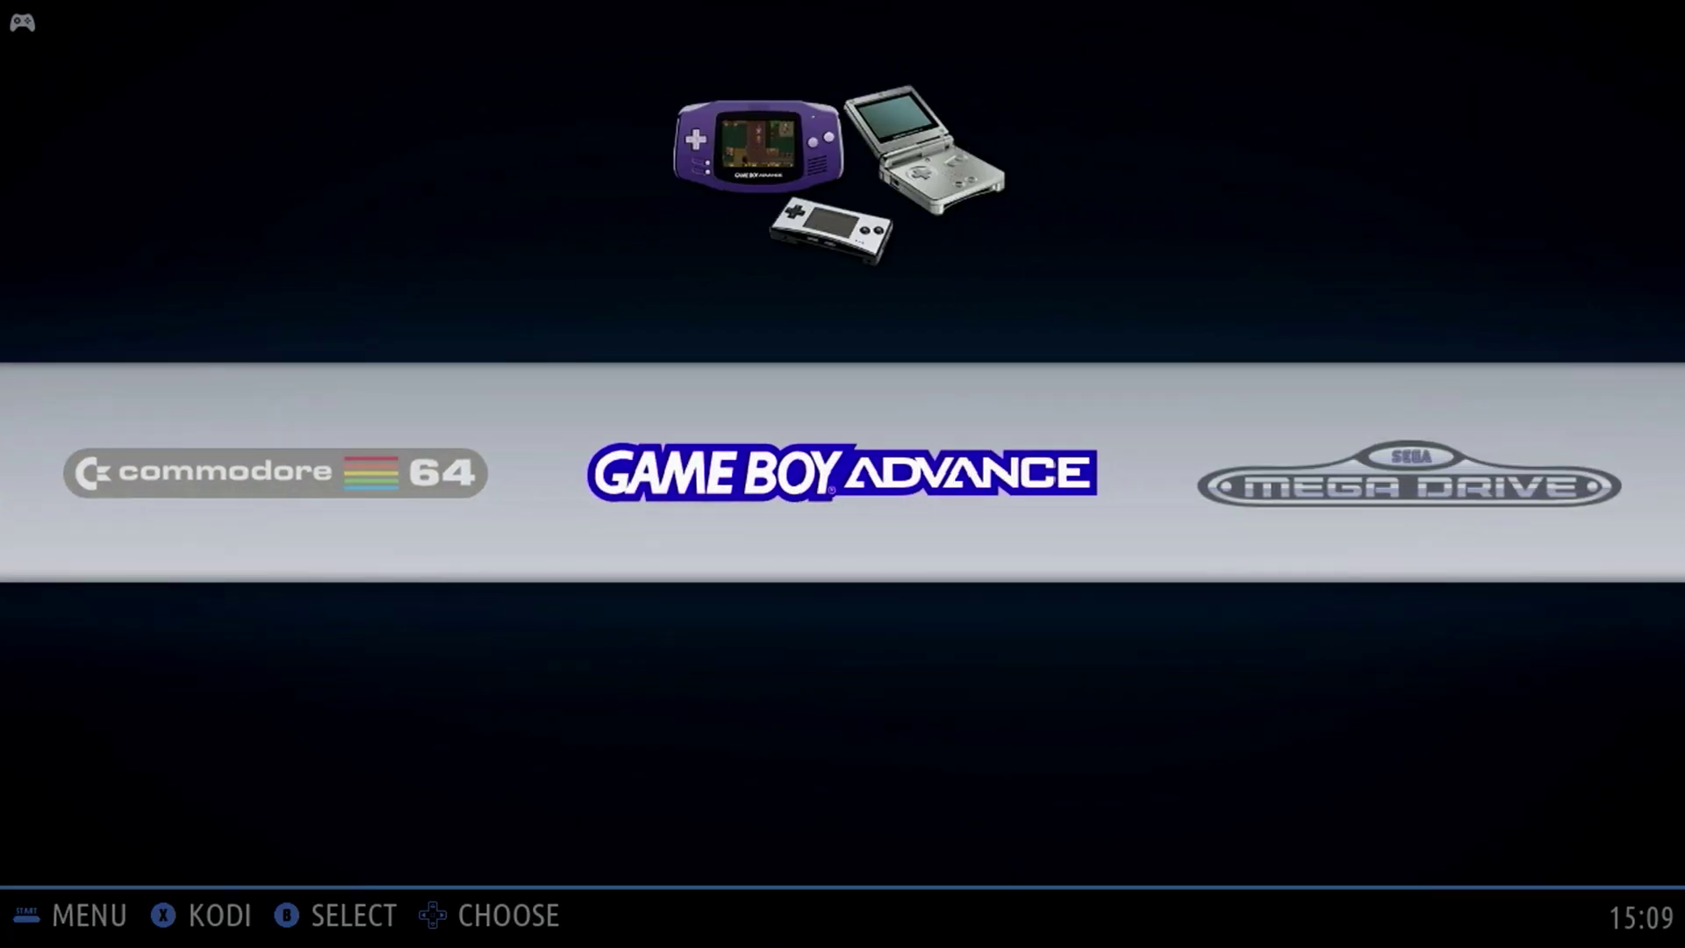
{"action": "key", "text": "Right"}
{"action": "key", "text": "Right"}
{"action": "key", "text": "Right"}
{"action": "key", "text": "Right"}
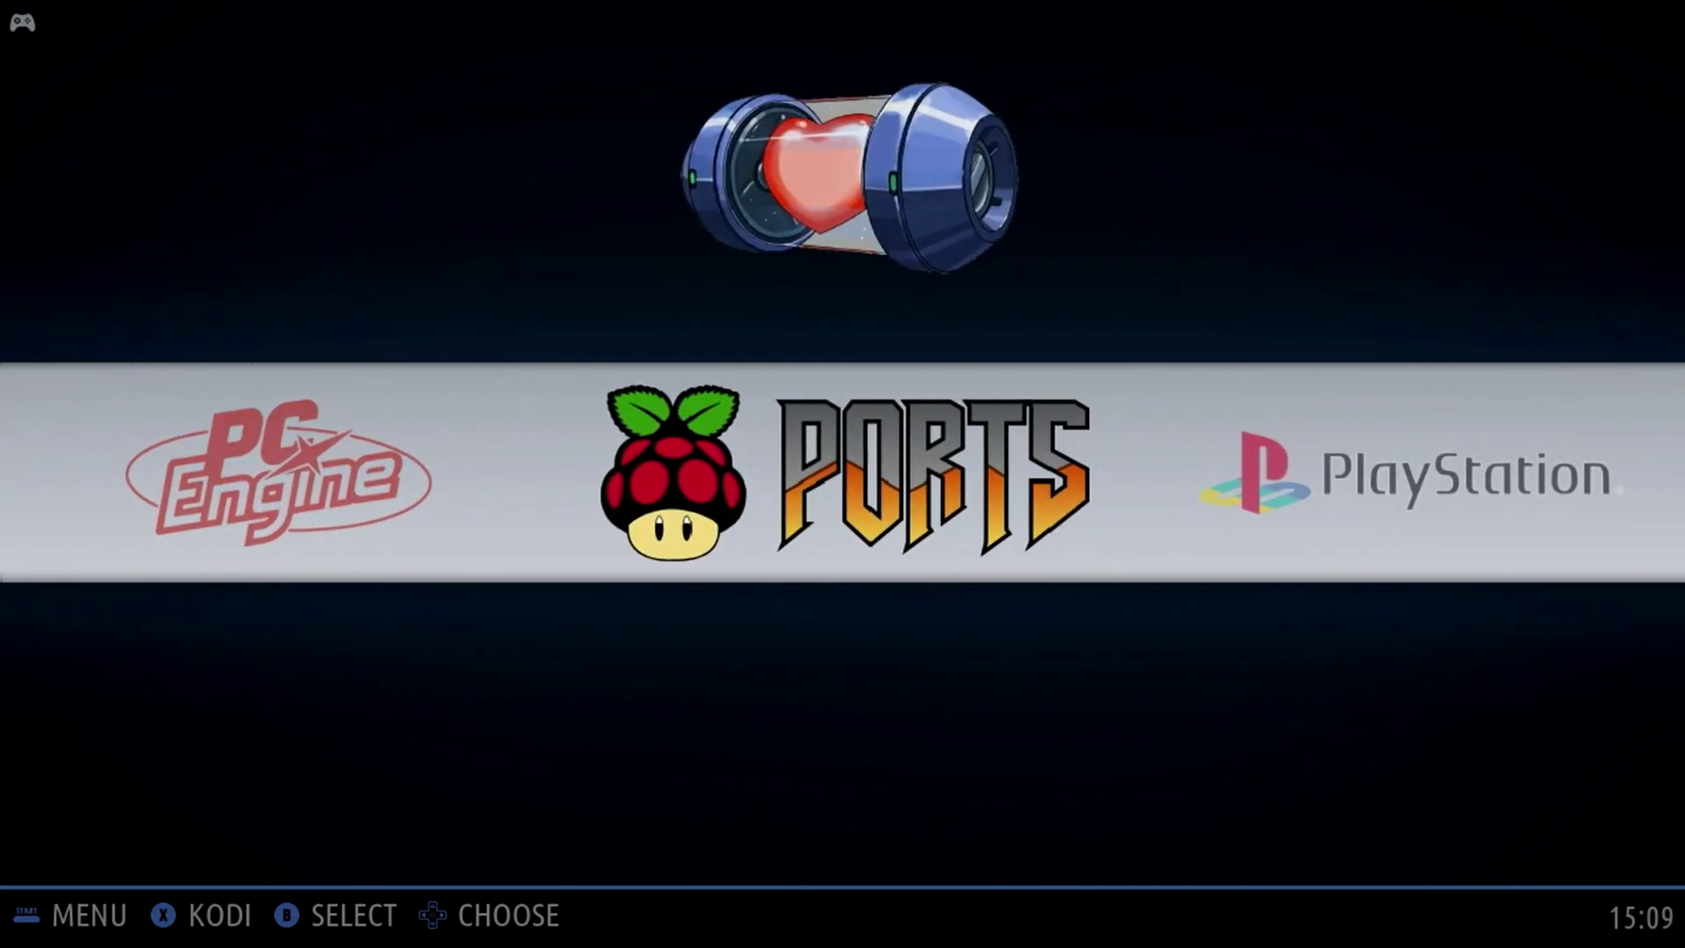
{"action": "key", "text": "Left"}
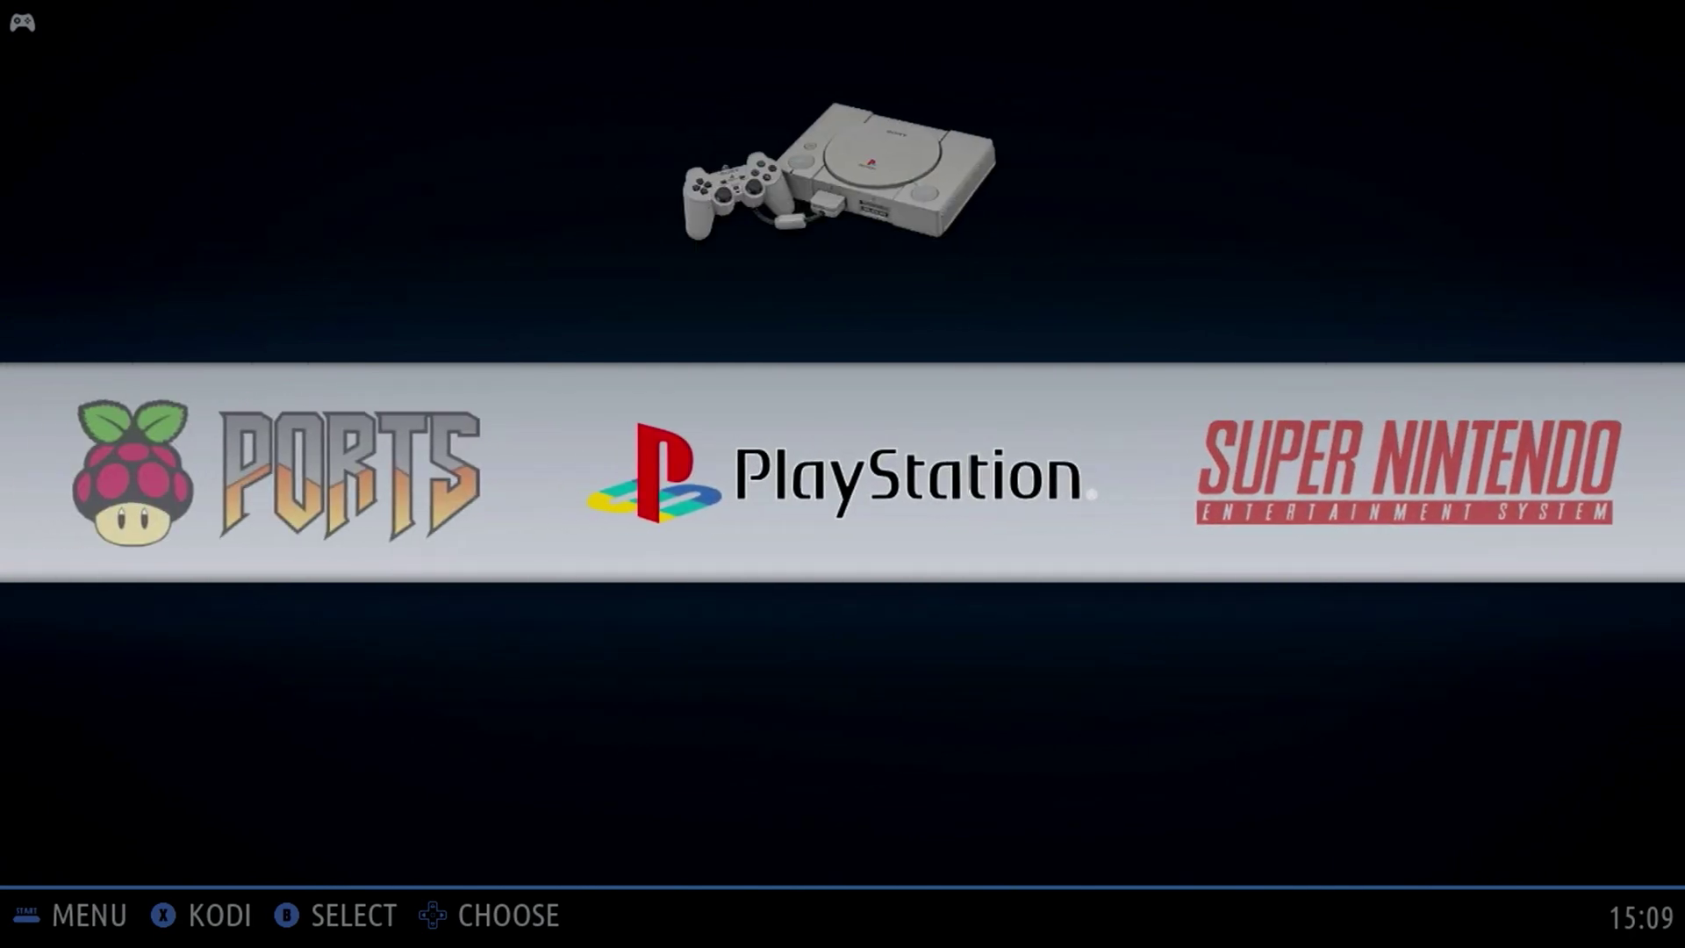
{"action": "key", "text": "Return"}
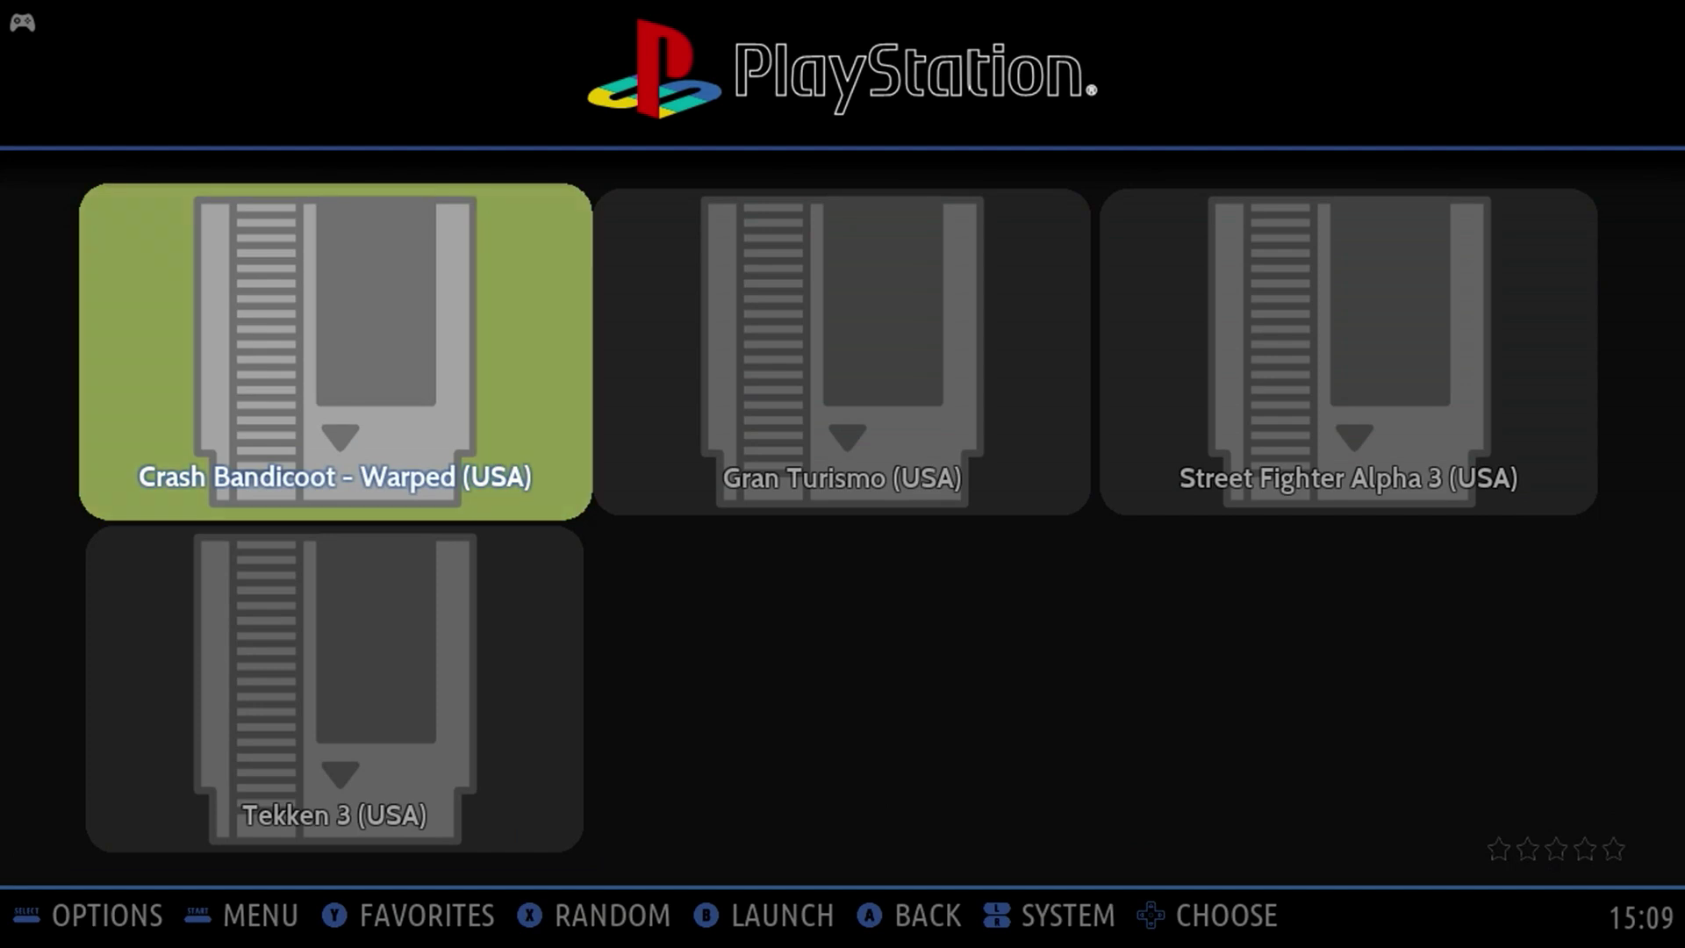
Step: Look through the PlayStation games and highlight Tekken 3 (USA)
{"action": "key", "text": "Right"}
{"action": "key", "text": "Right"}
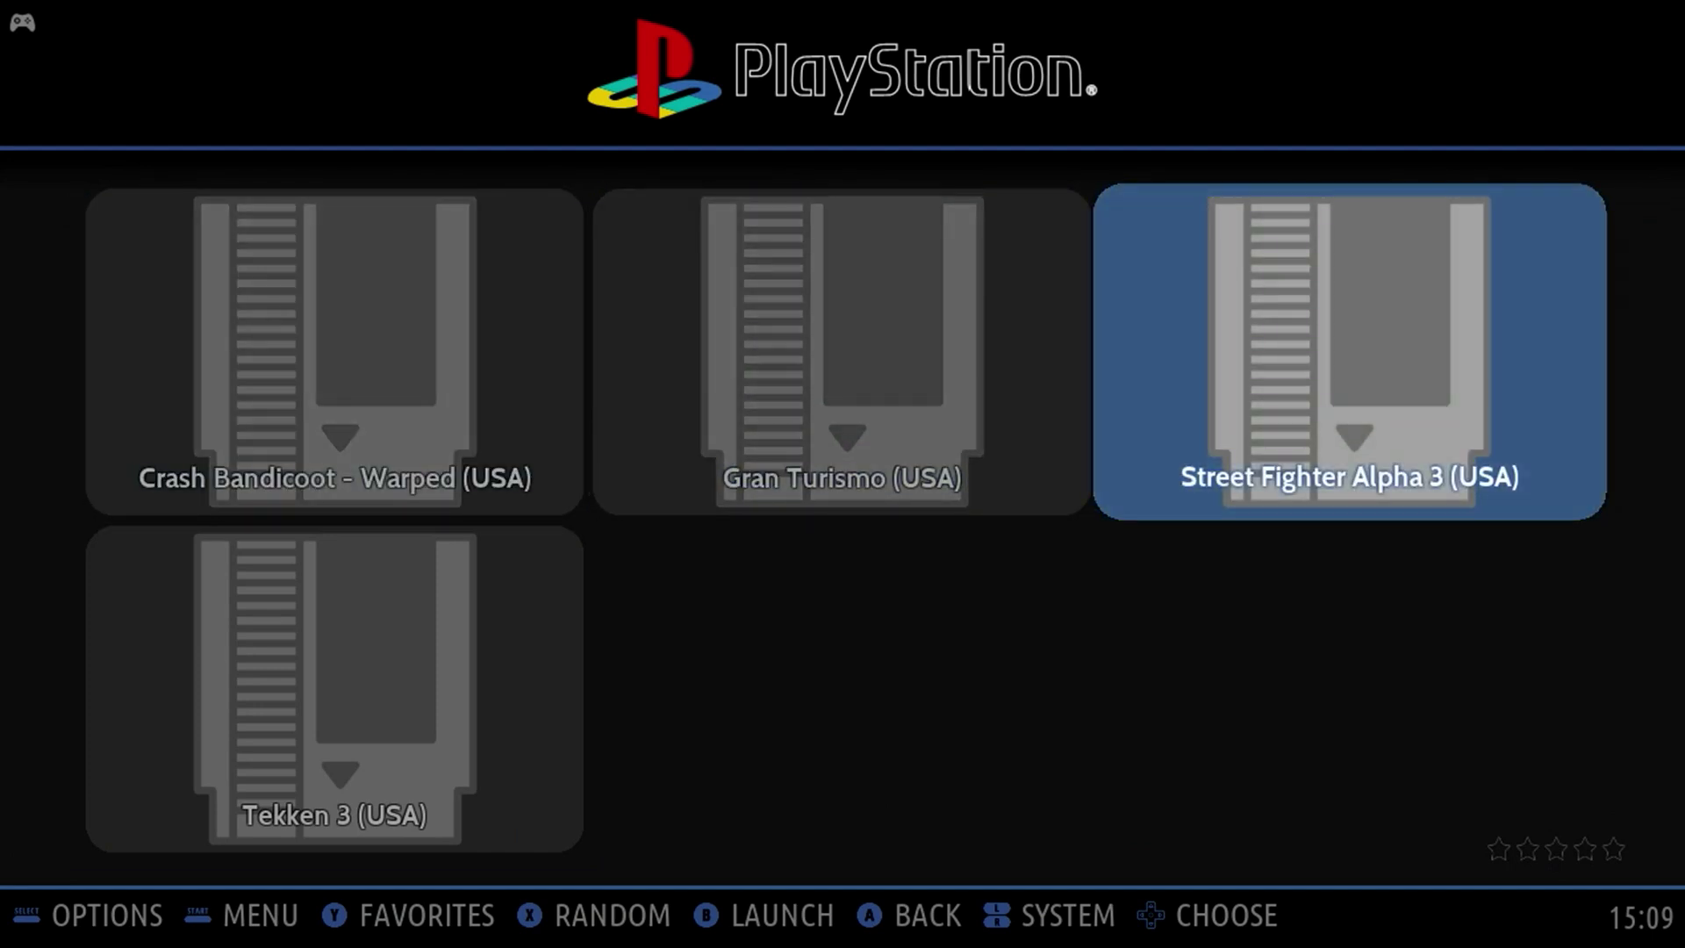
{"action": "key", "text": "Left"}
{"action": "key", "text": "Left"}
{"action": "key", "text": "Down"}
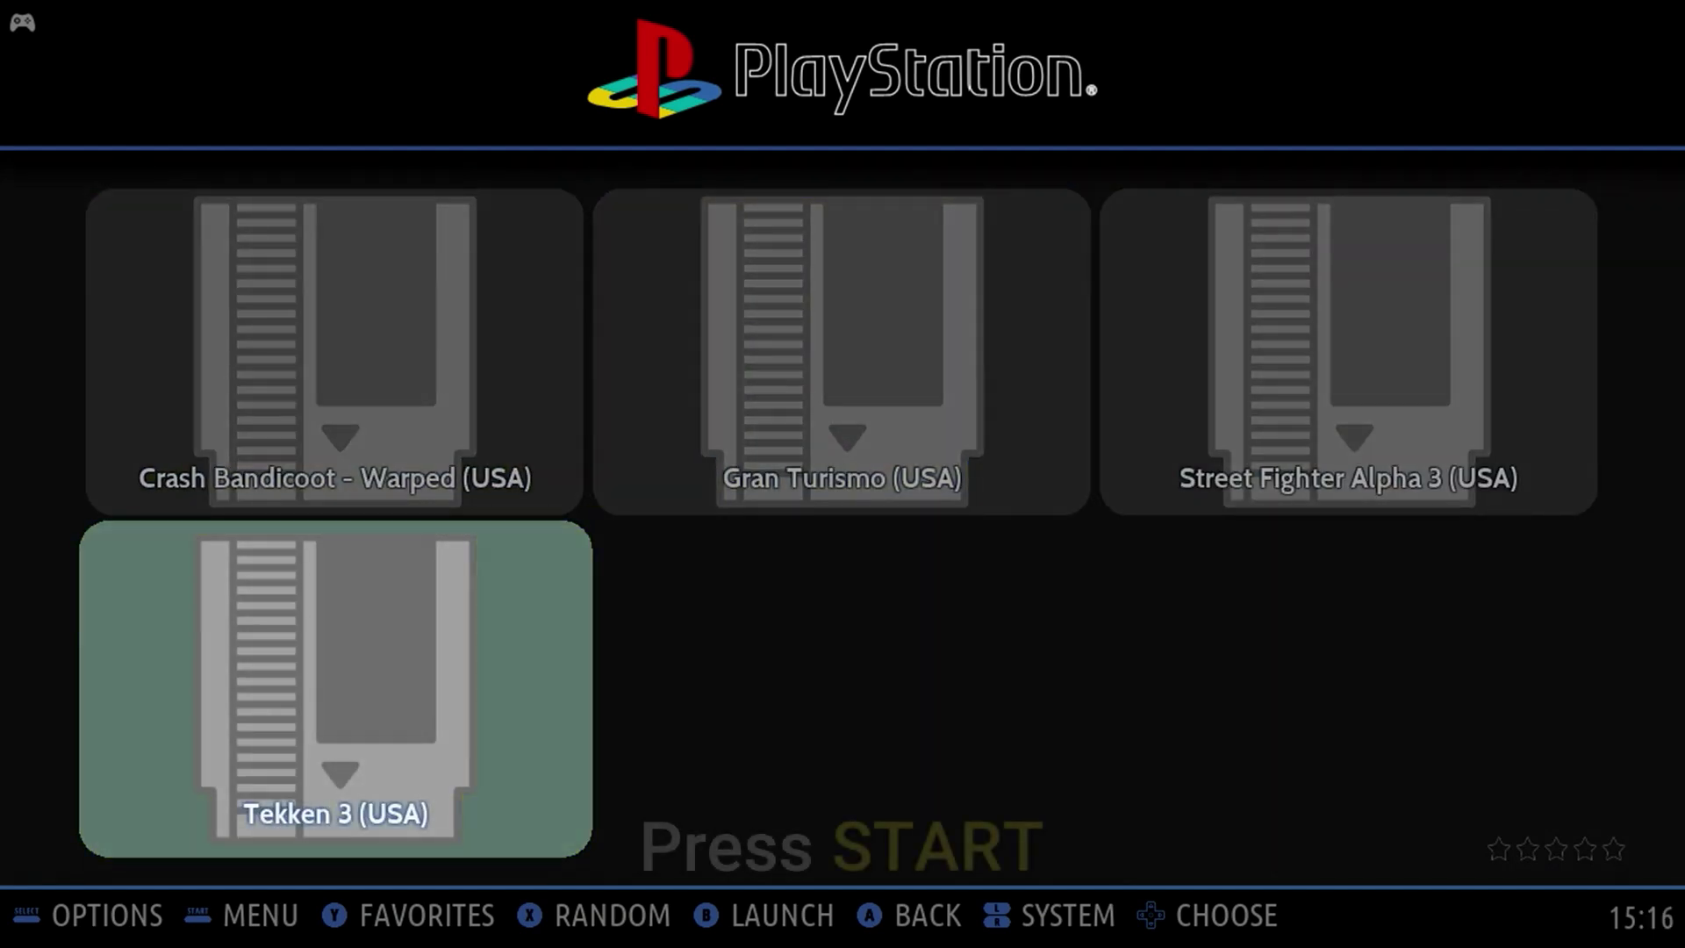
Step: Set the PlayStation gamelist view style to Detailed and browse the resulting game list
{"action": "key", "text": "F1"}
{"action": "key", "text": "Down"}
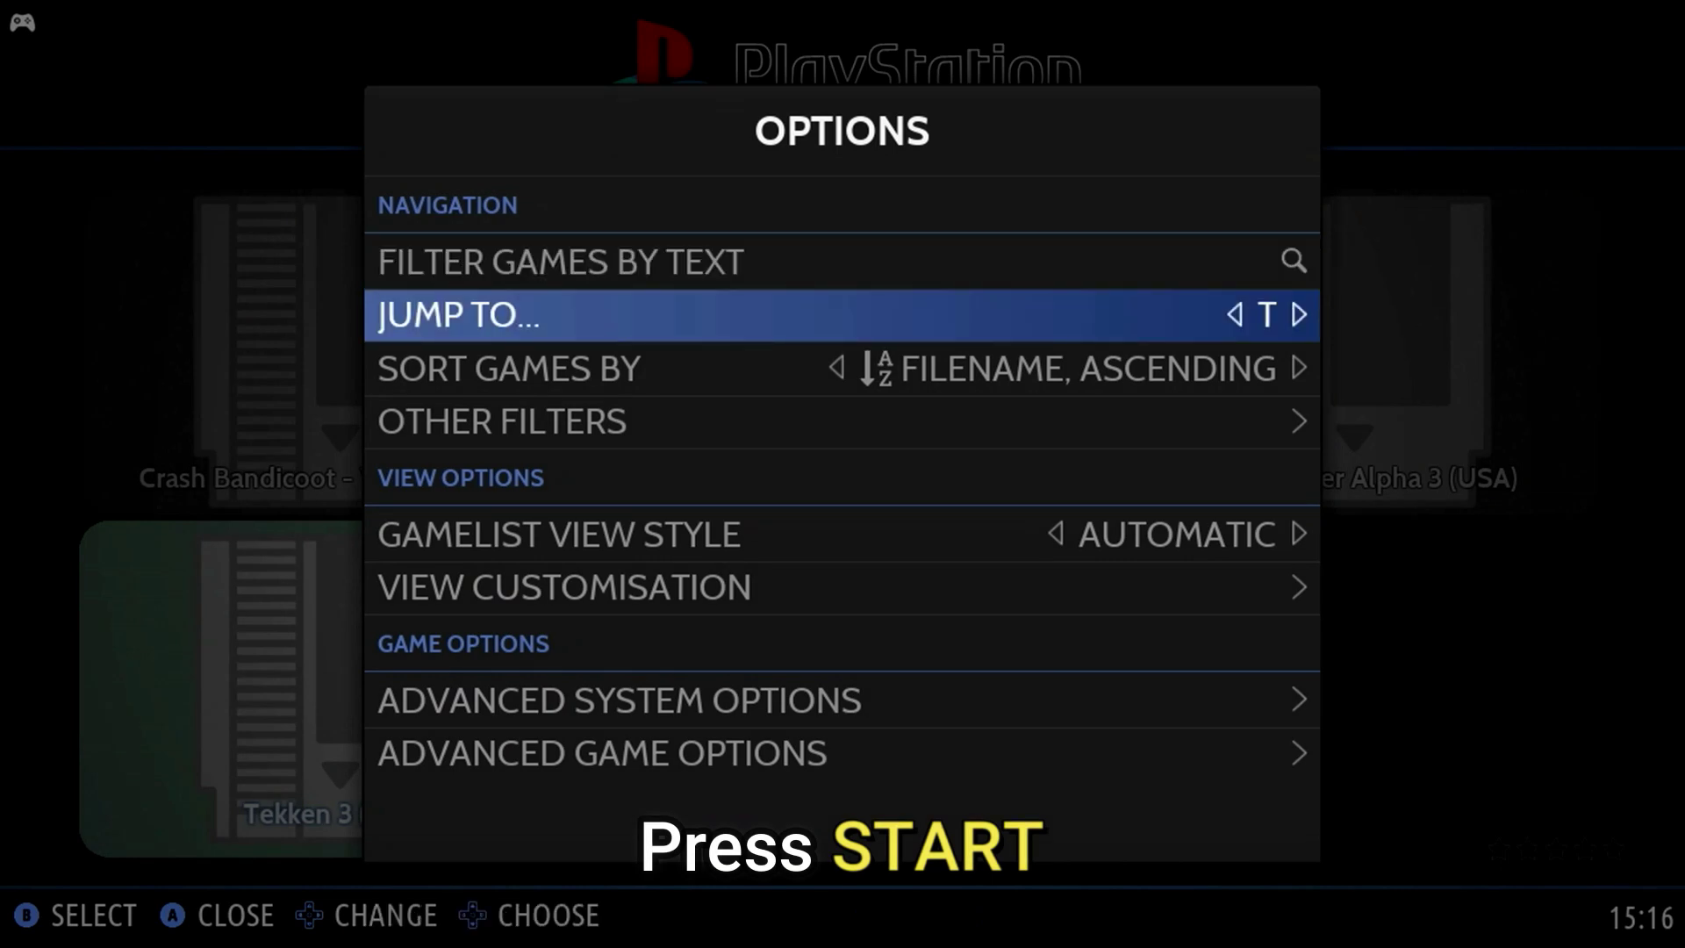
{"action": "key", "text": "Down"}
{"action": "key", "text": "Down"}
{"action": "key", "text": "Down"}
{"action": "key", "text": "Return"}
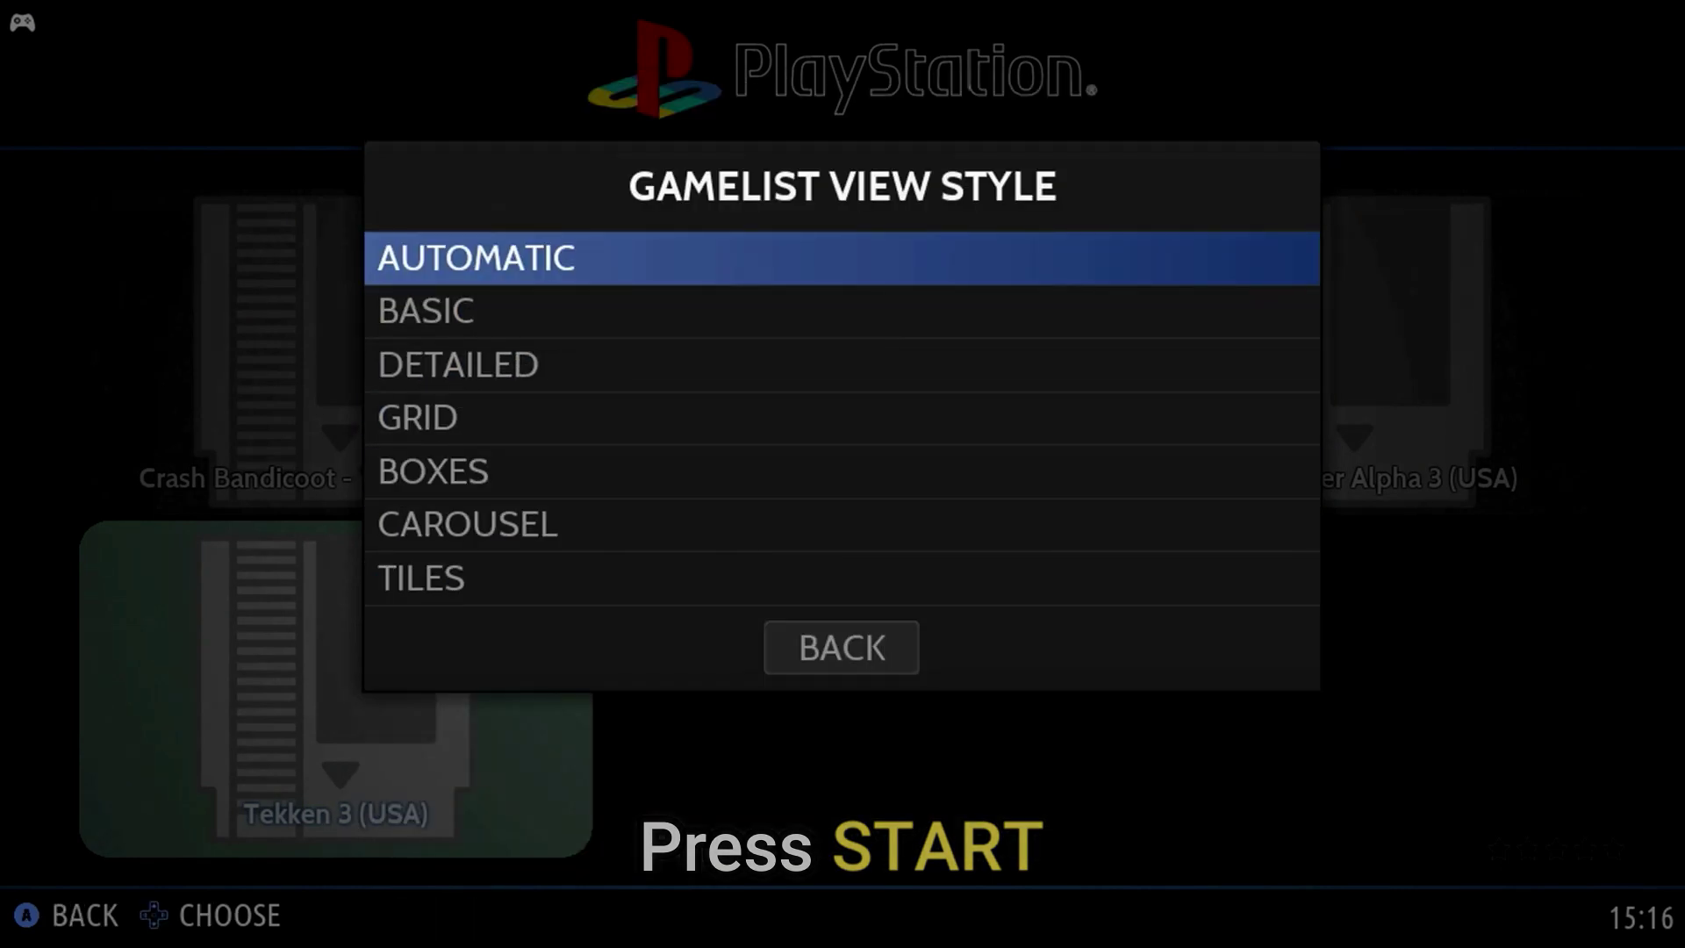
{"action": "key", "text": "Down"}
{"action": "key", "text": "Down"}
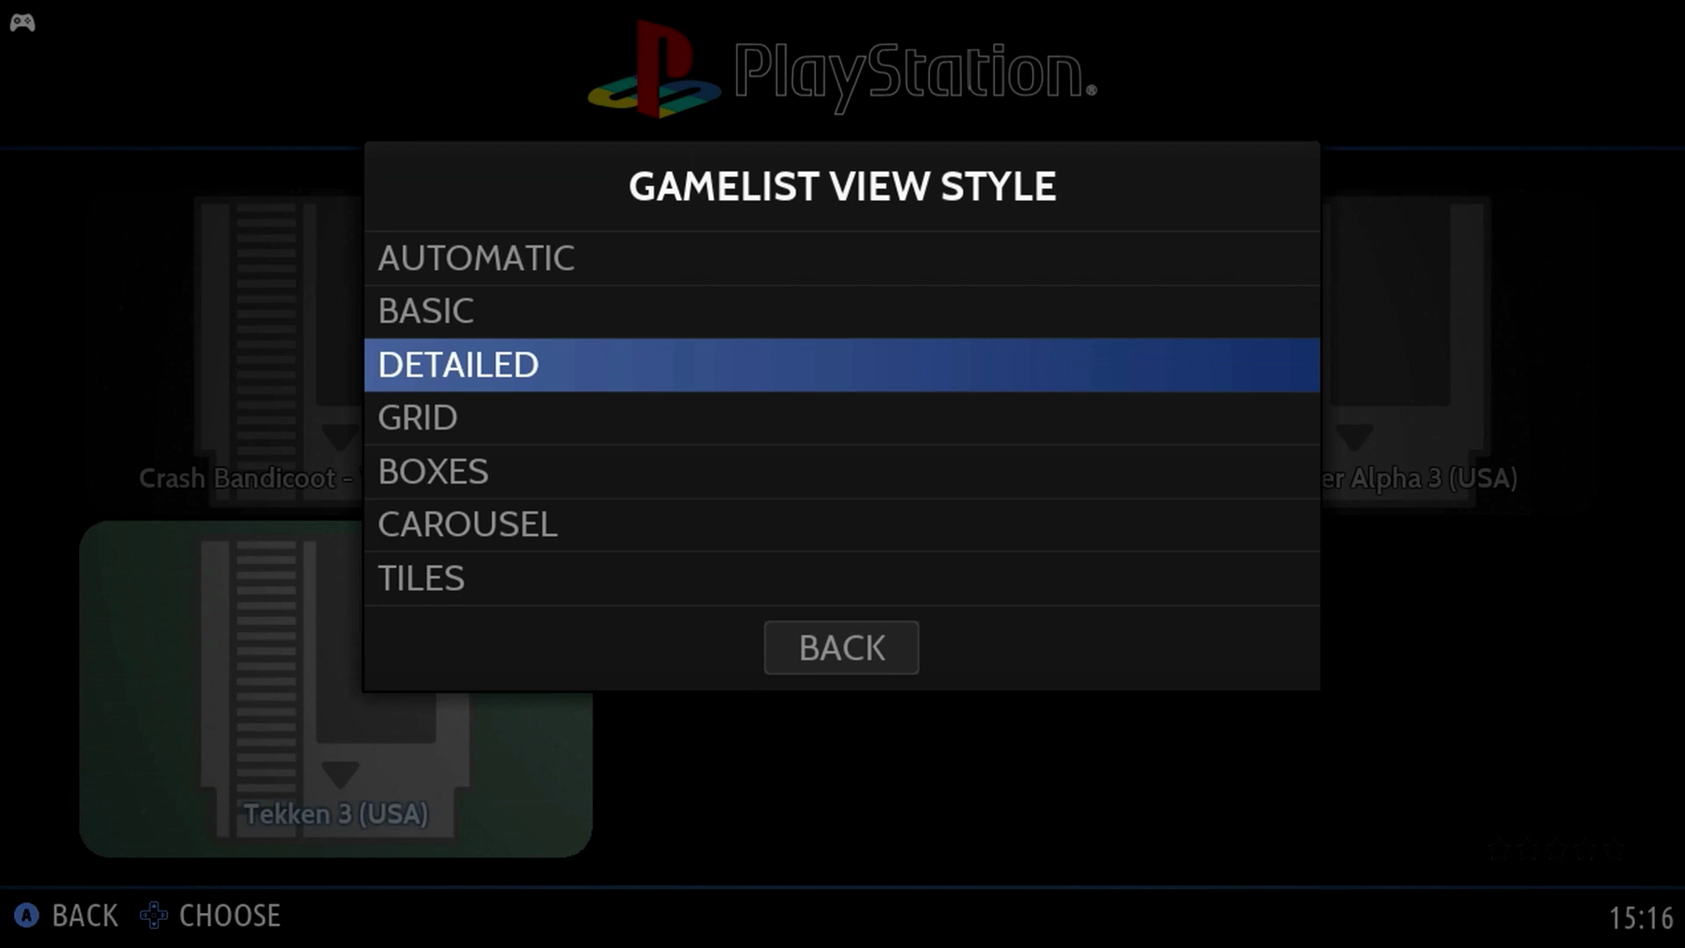
{"action": "key", "text": "Return"}
{"action": "key", "text": "BackSpace"}
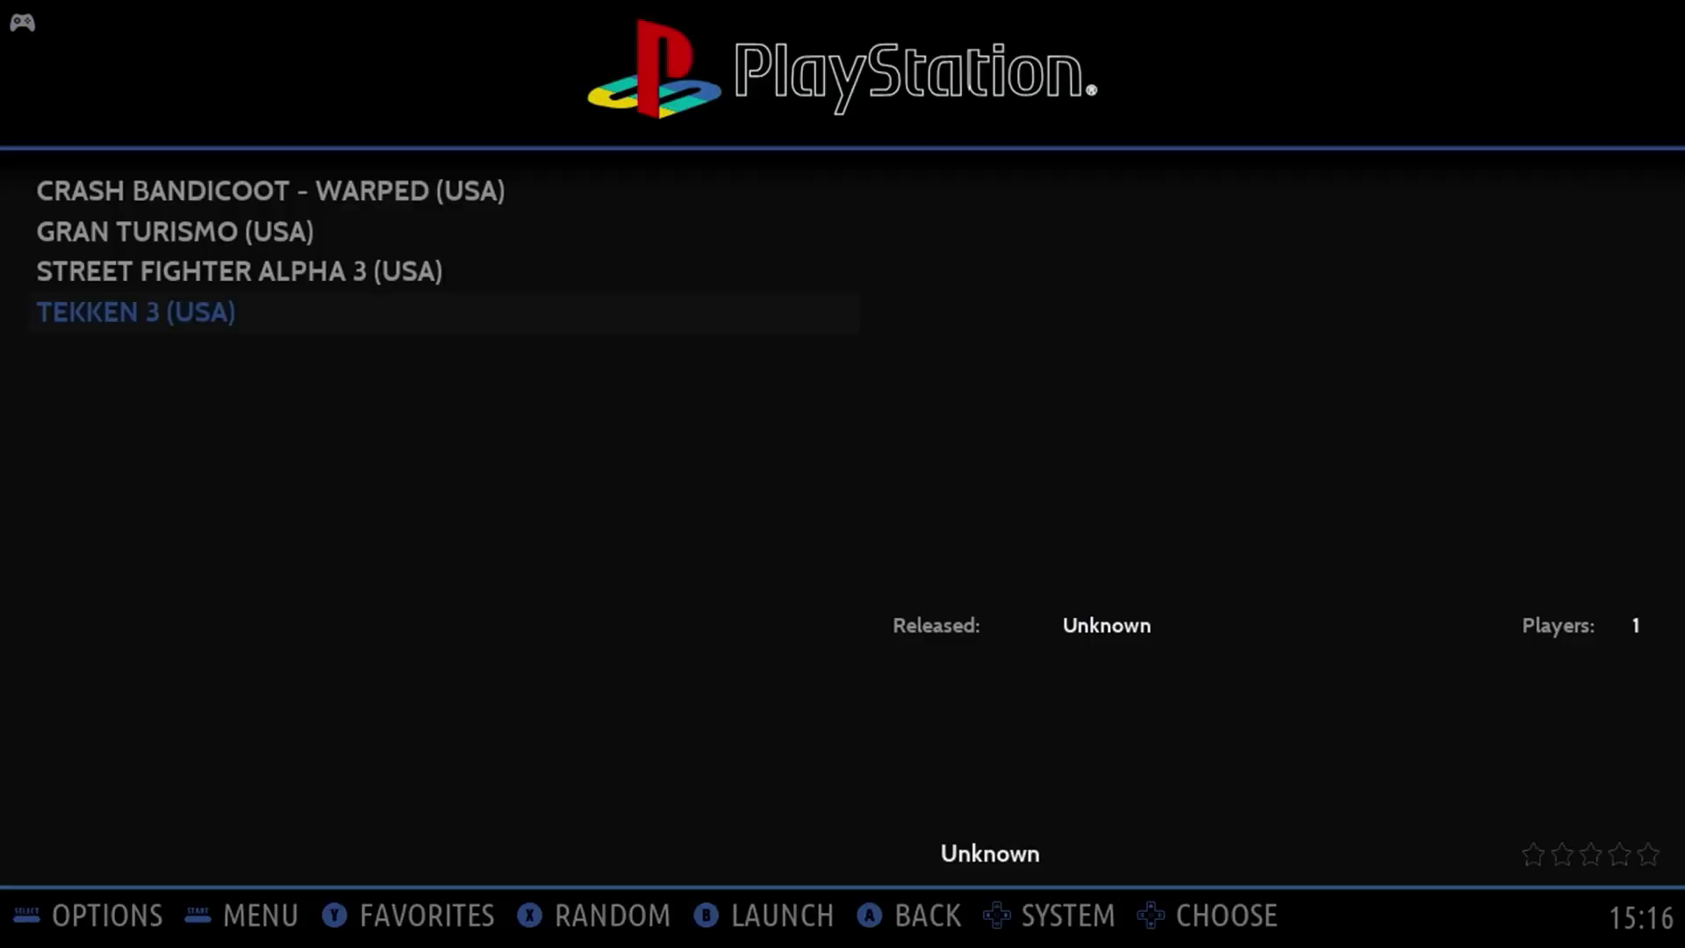
{"action": "key", "text": "Up"}
{"action": "key", "text": "Up"}
{"action": "key", "text": "Down"}
{"action": "key", "text": "Down"}
Step: In the scraper settings, set the box source to Box 3D and enable scraping of videos
{"action": "key", "text": "Return"}
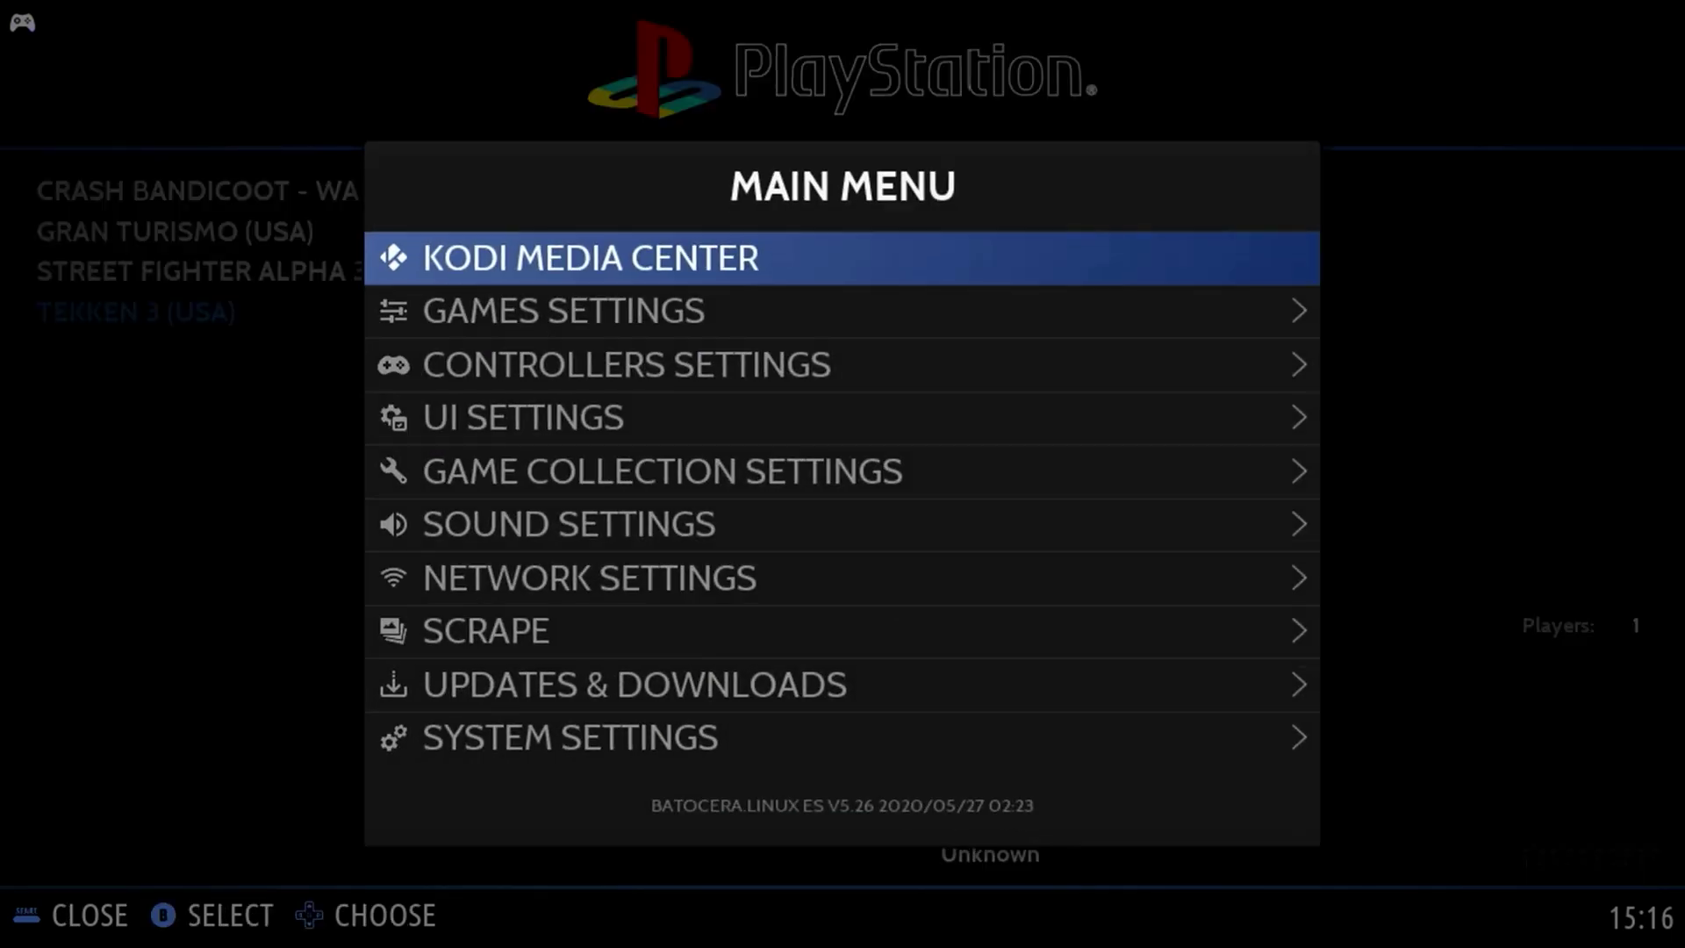
{"action": "key", "text": "Down"}
{"action": "key", "text": "Down"}
{"action": "key", "text": "Down"}
{"action": "key", "text": "Down"}
{"action": "key", "text": "Down"}
{"action": "key", "text": "Down"}
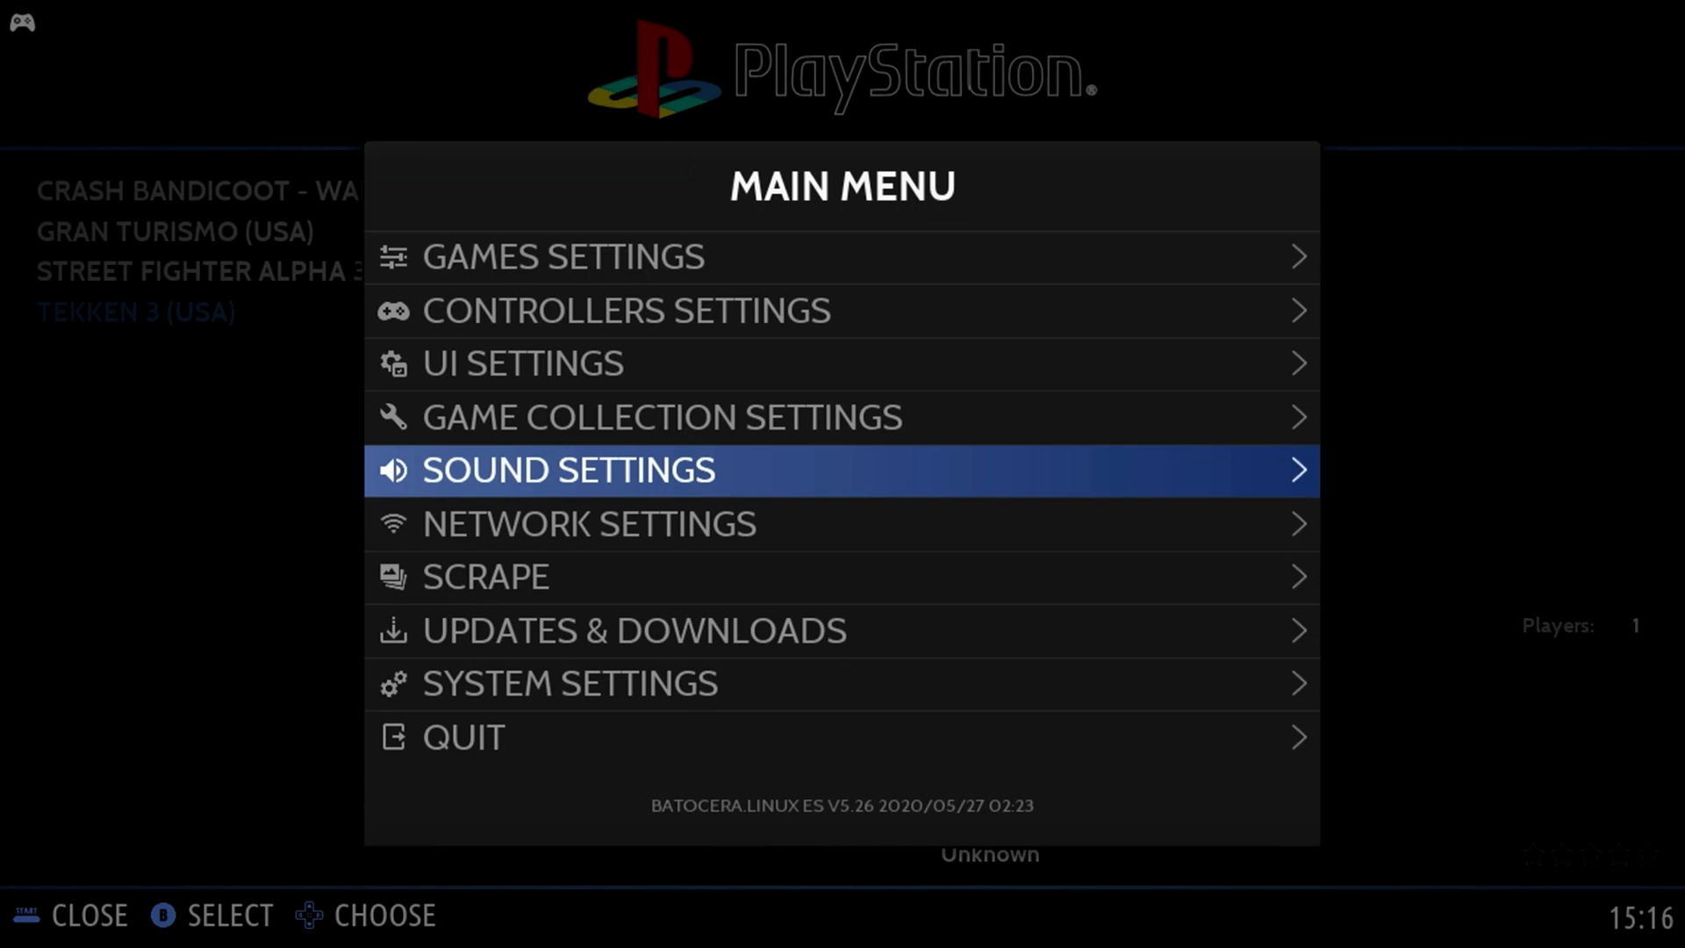
{"action": "key", "text": "Down"}
{"action": "key", "text": "Return"}
{"action": "key", "text": "Down"}
{"action": "key", "text": "Down"}
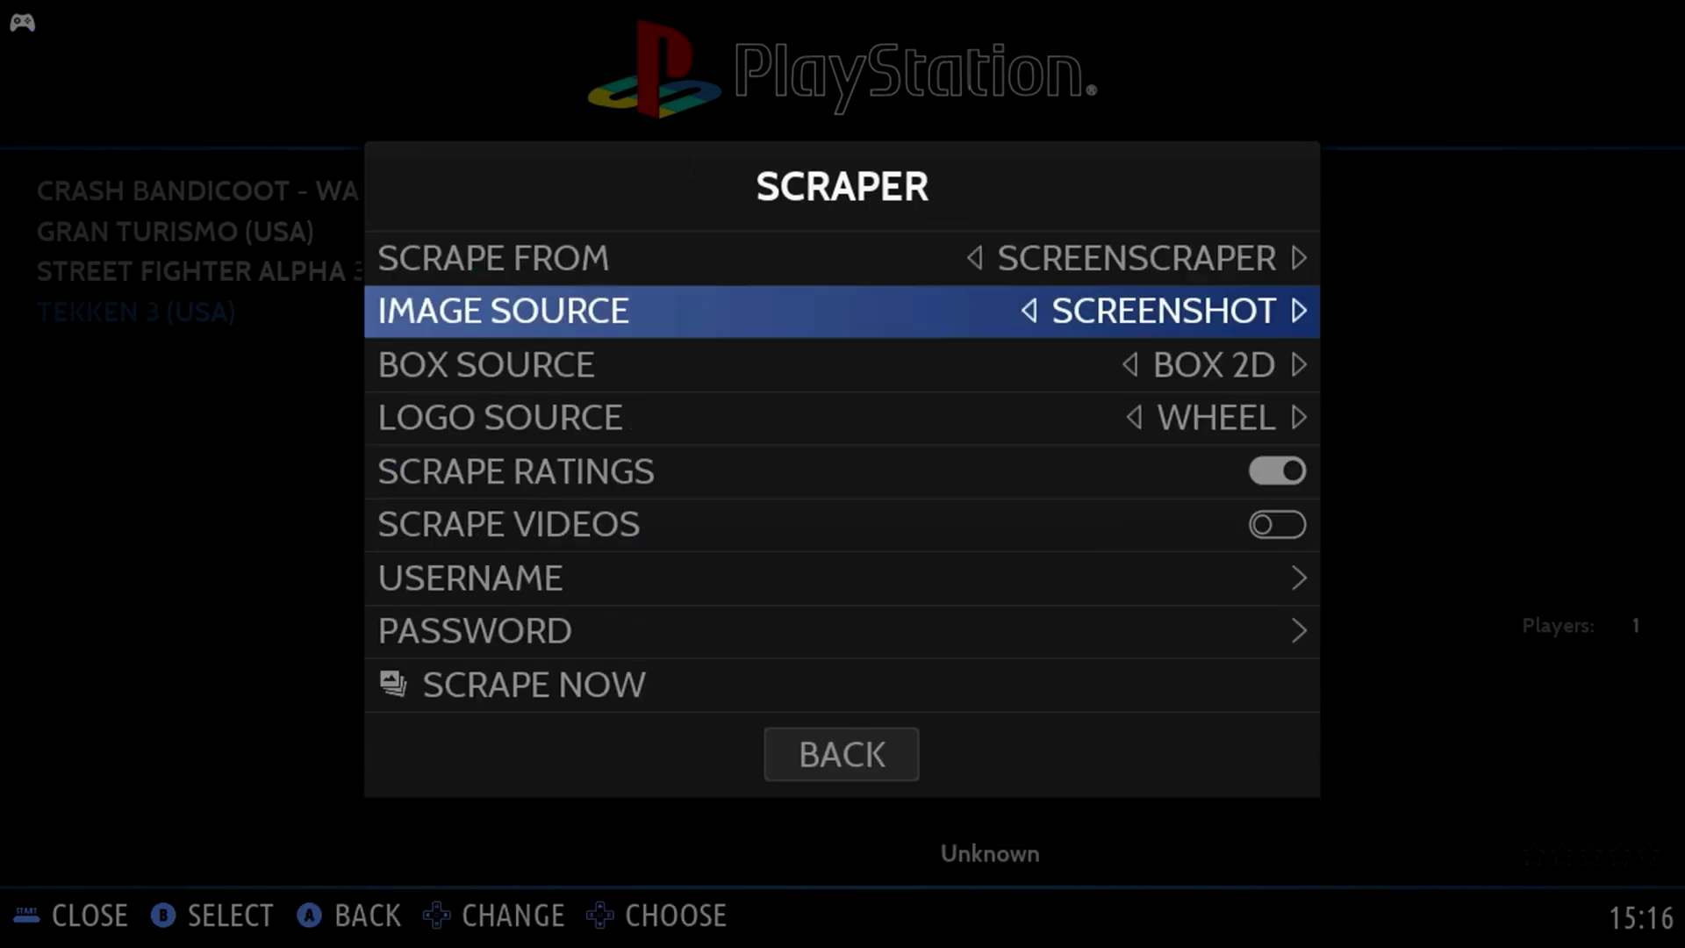
{"action": "key", "text": "Right"}
{"action": "key", "text": "Down"}
{"action": "key", "text": "Down"}
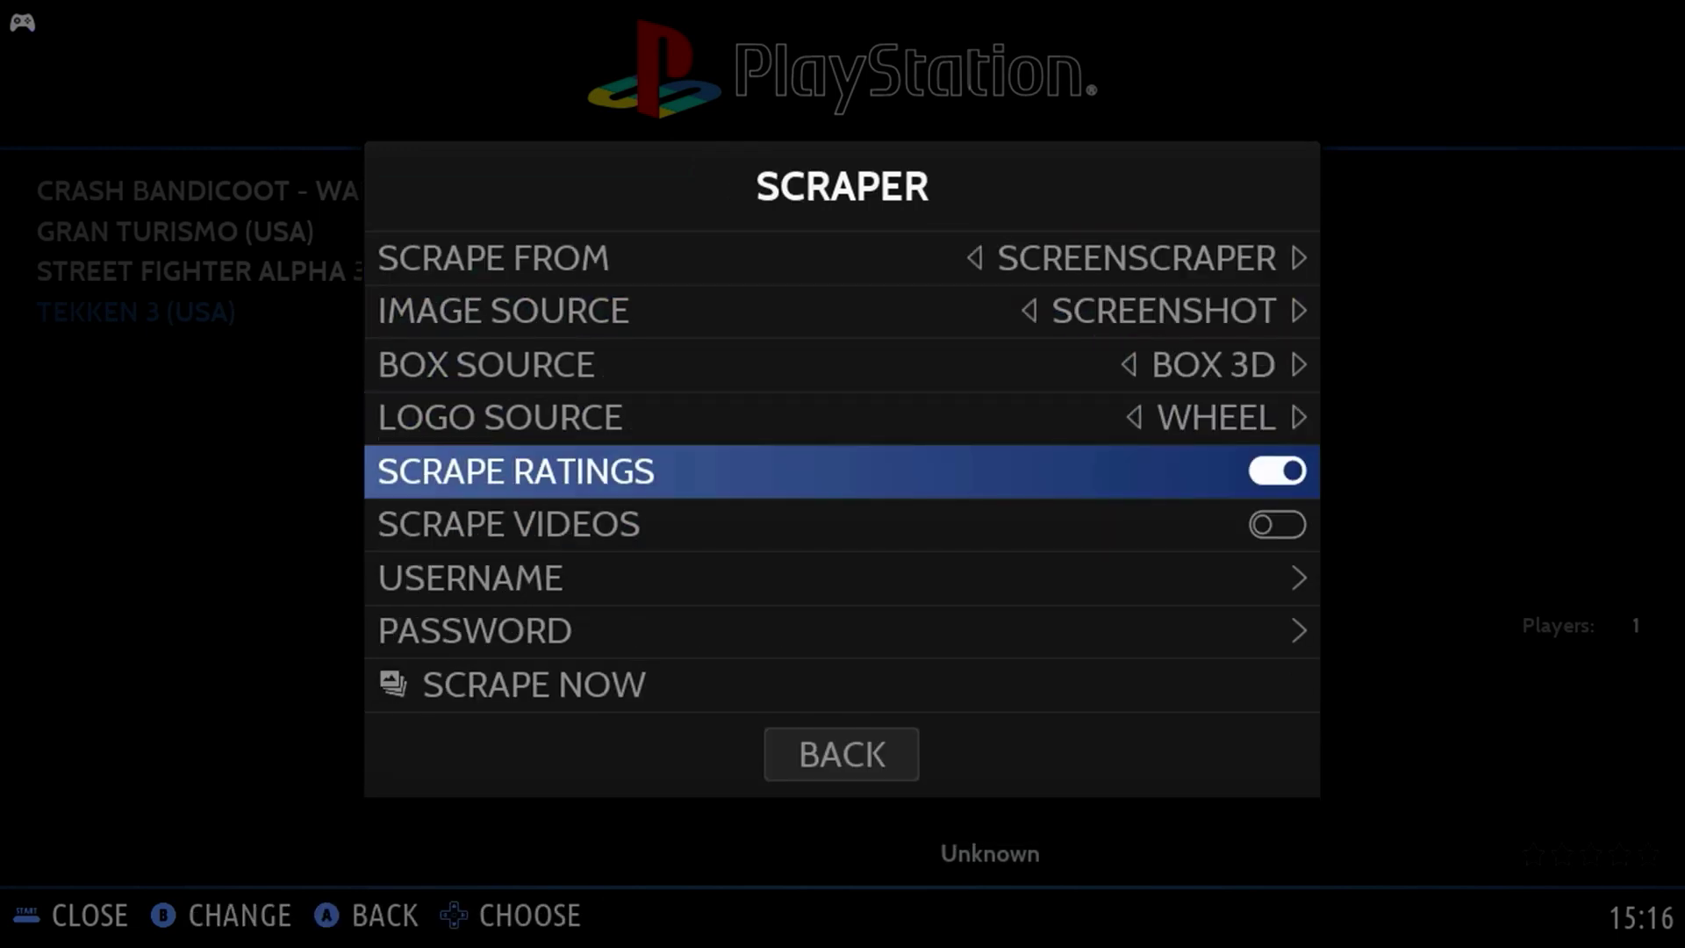
{"action": "key", "text": "Down"}
{"action": "key", "text": "Down"}
{"action": "key", "text": "Down"}
{"action": "key", "text": "Down"}
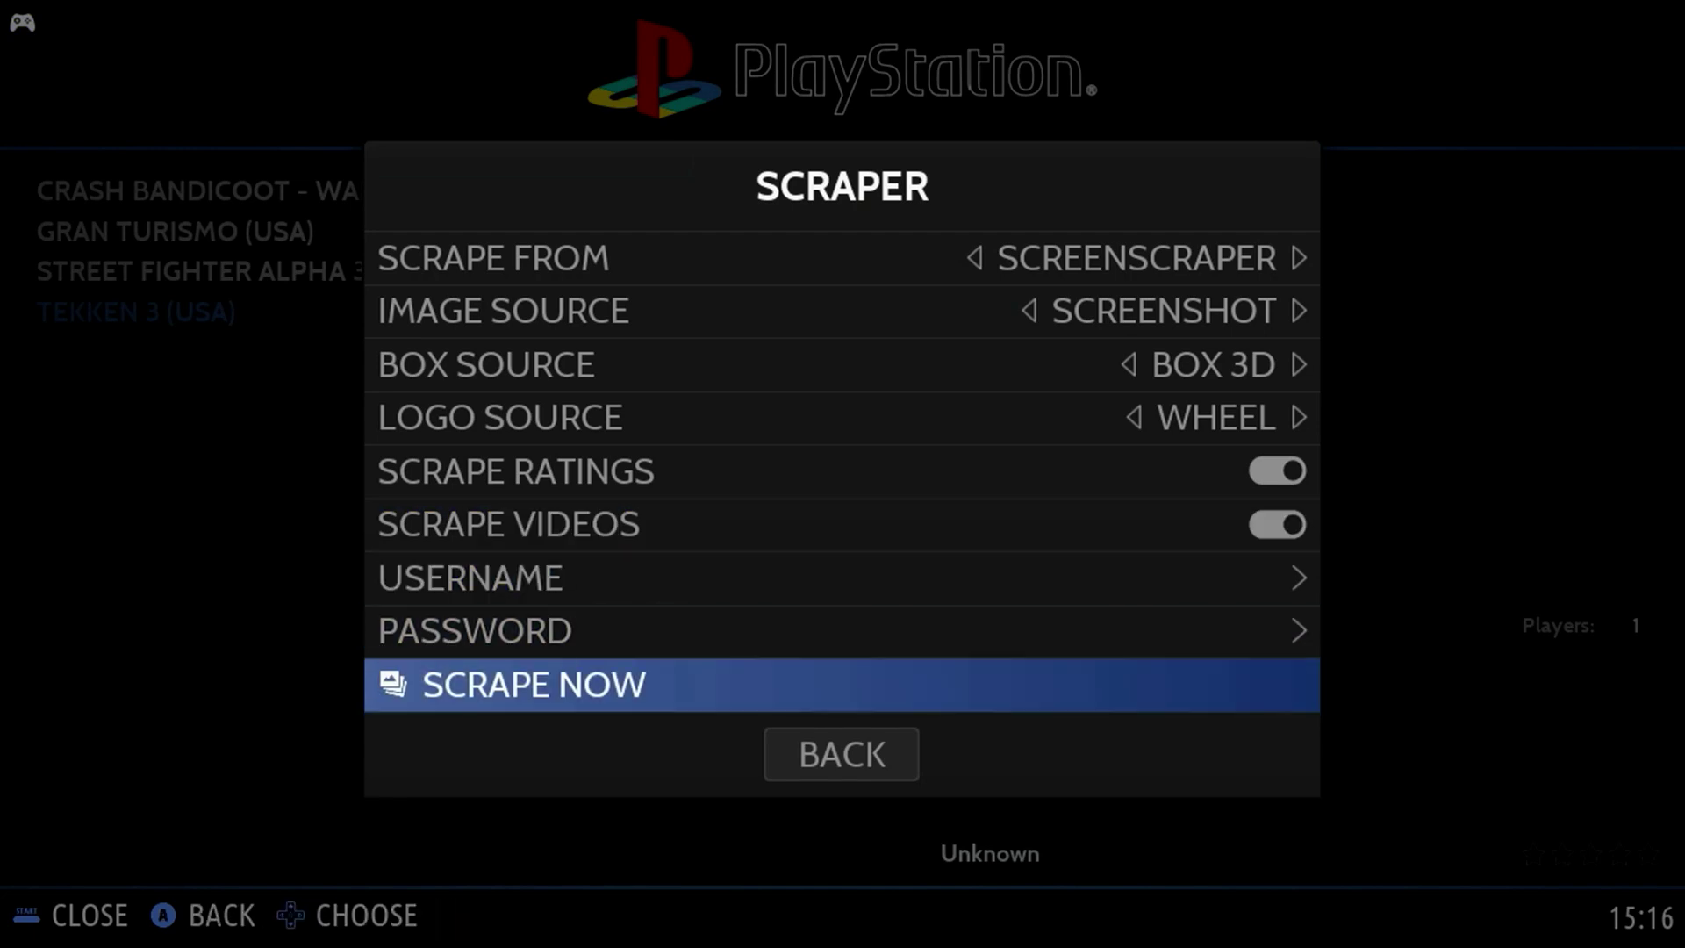
Step: Start scraping only missing medias for the PlayStation system and return to the game list
{"action": "key", "text": "Return"}
{"action": "key", "text": "Down"}
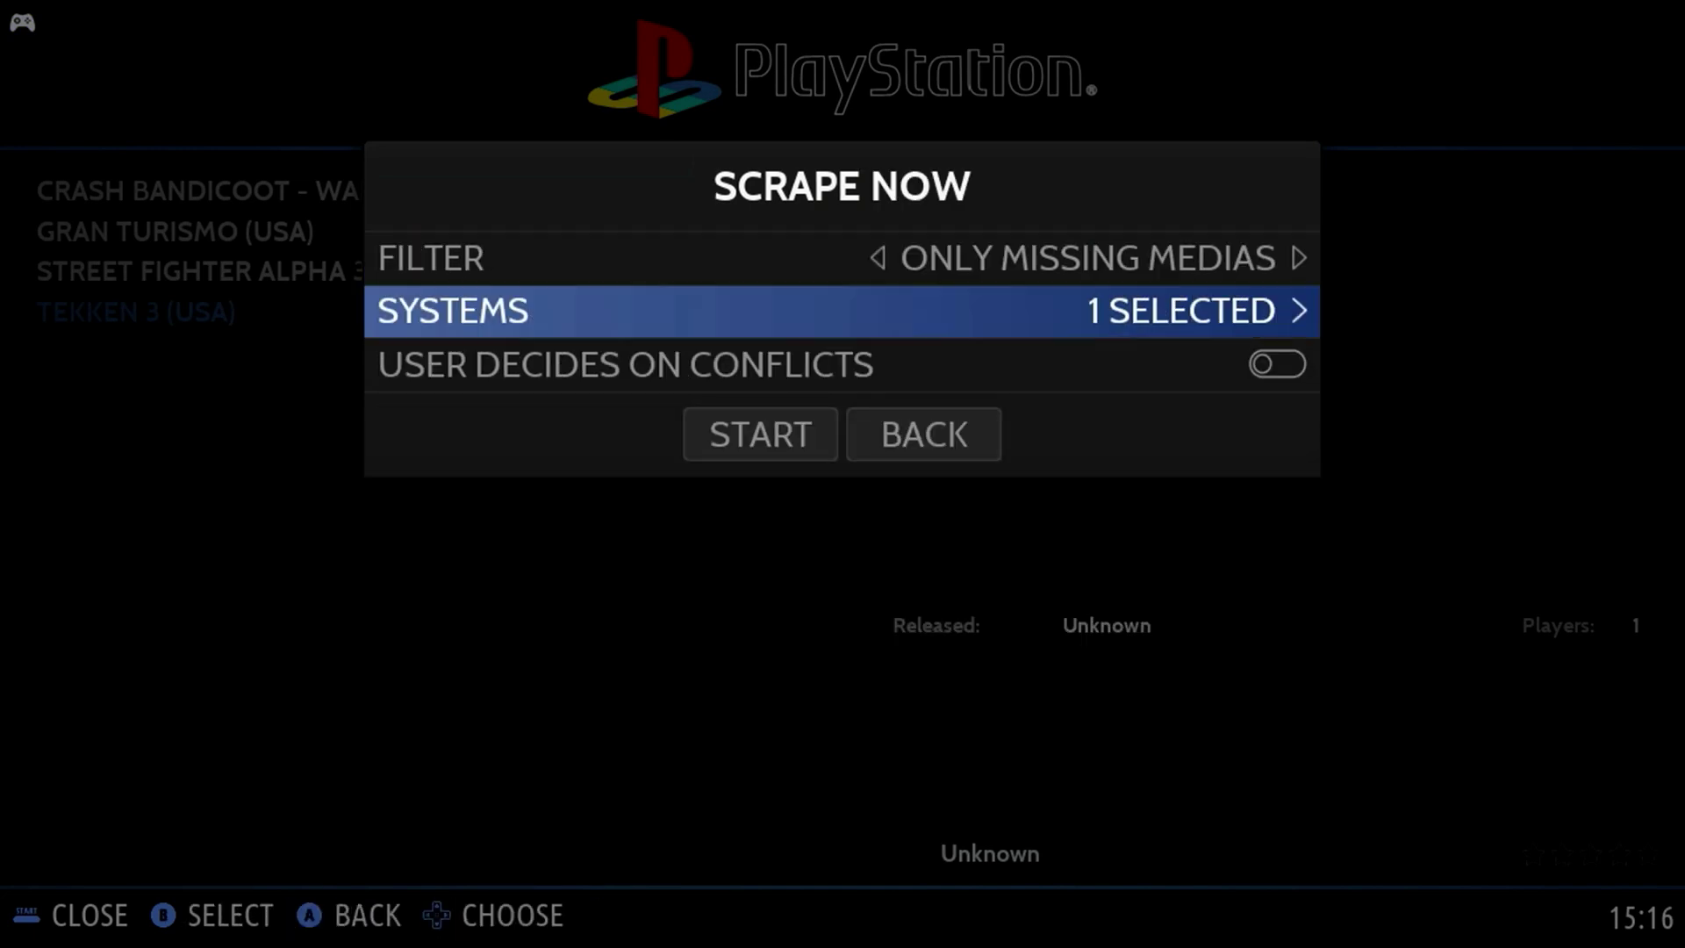
{"action": "key", "text": "Down"}
{"action": "key", "text": "Down"}
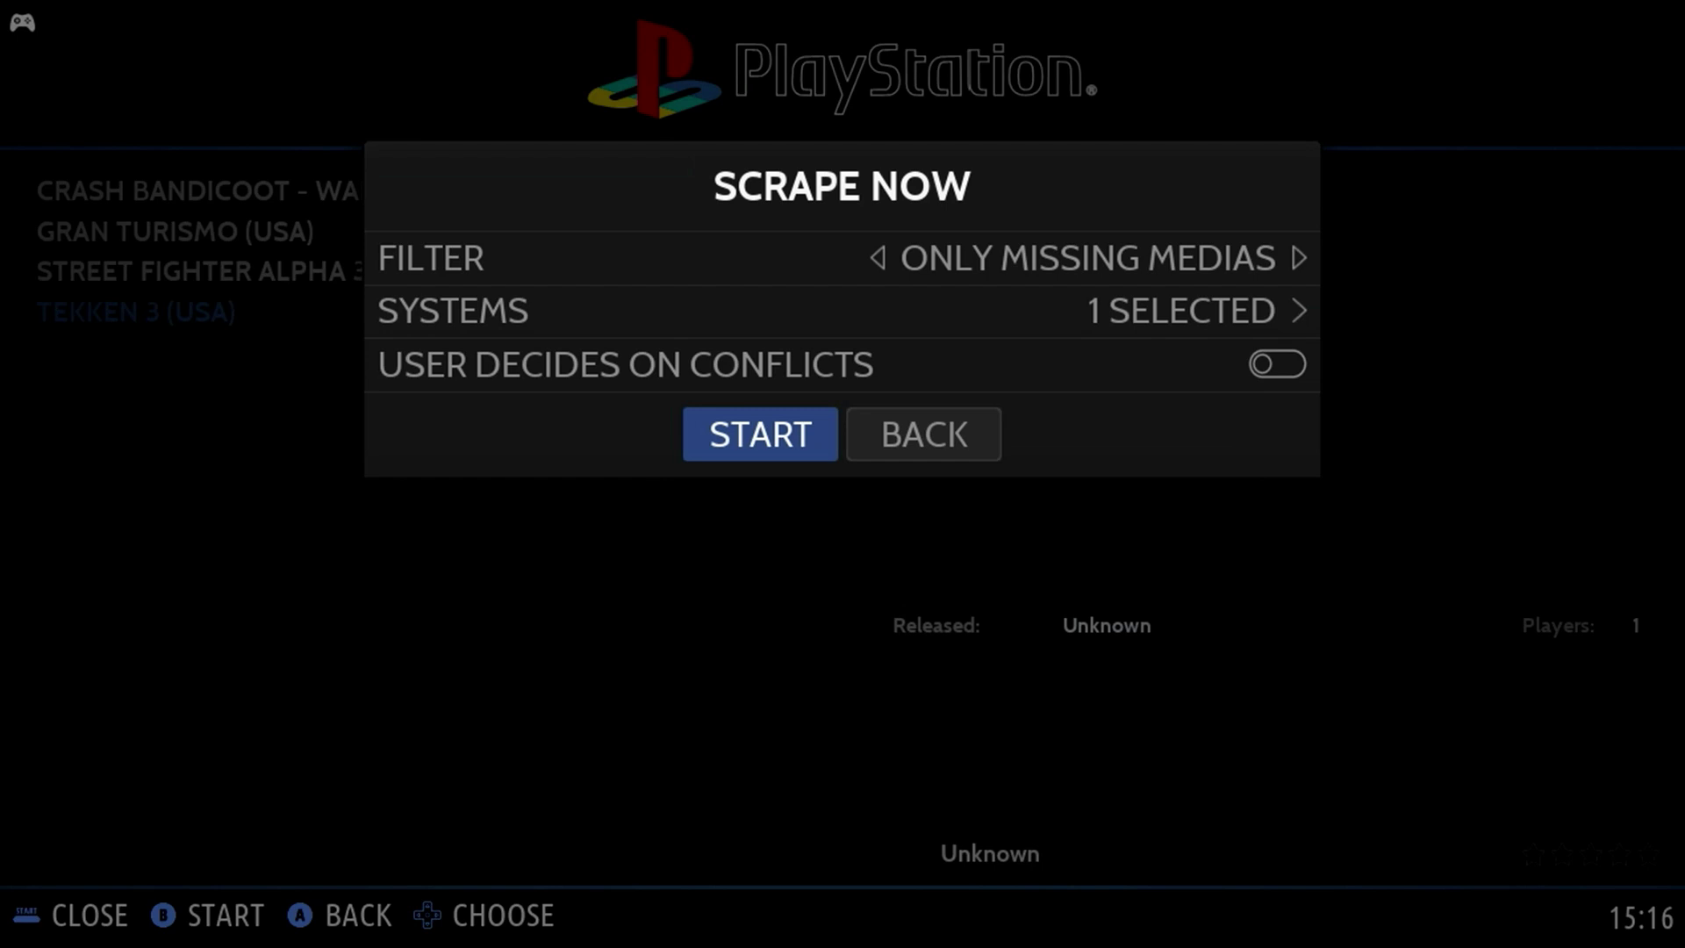
{"action": "key", "text": "Return"}
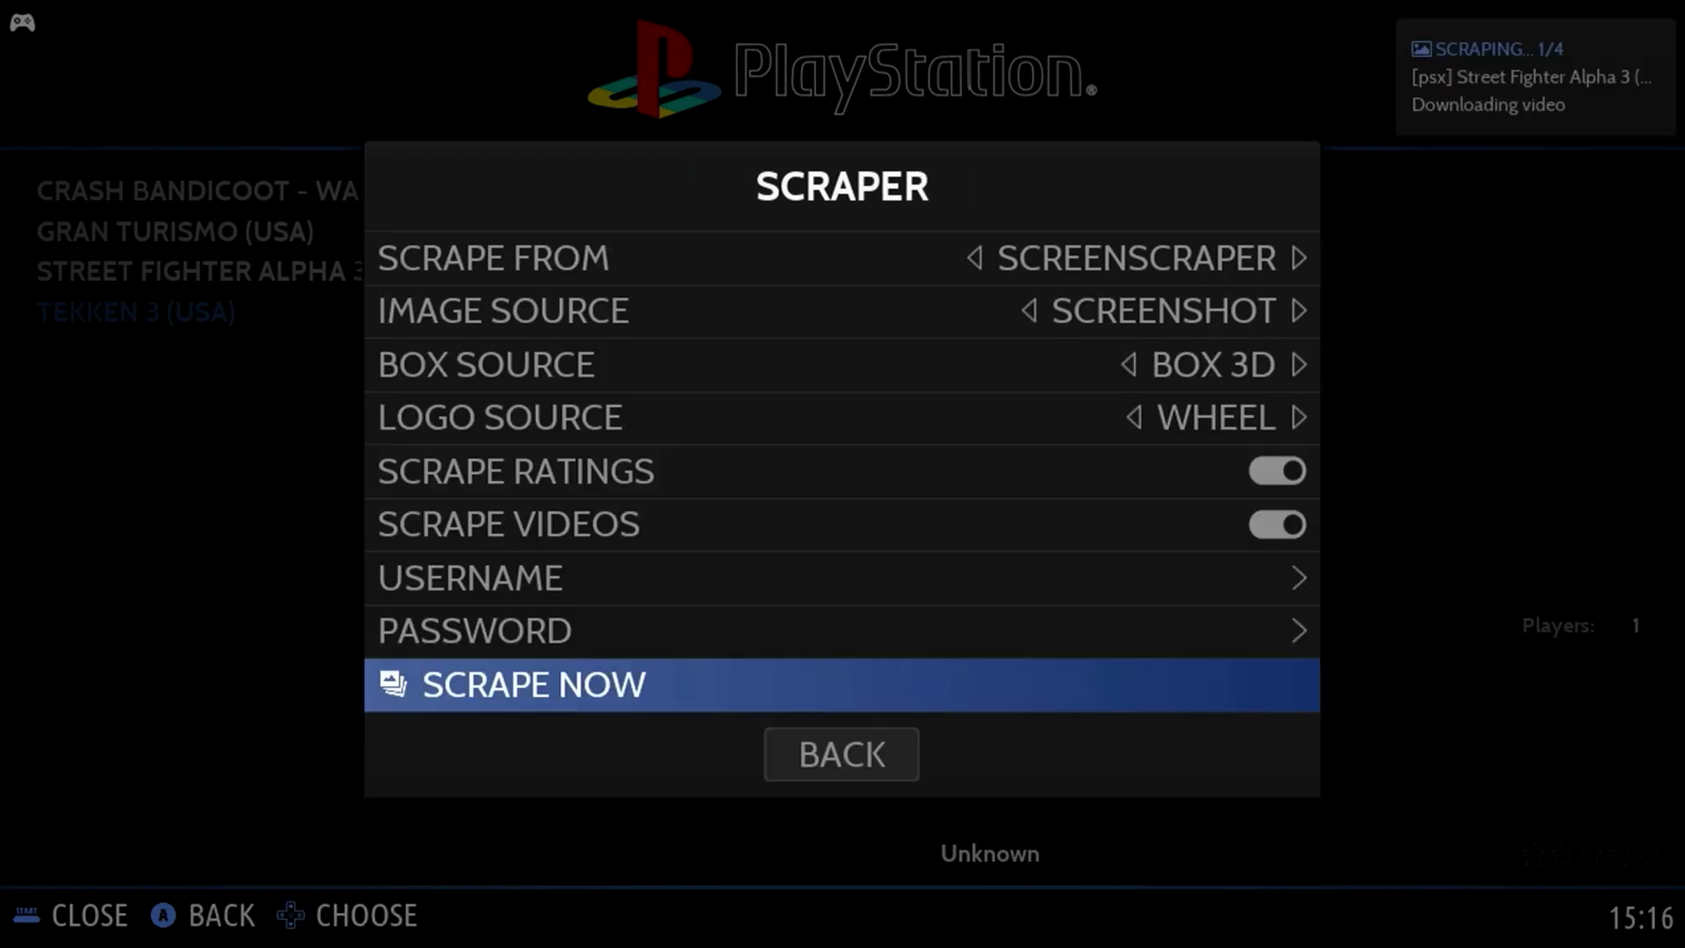
{"action": "key", "text": "Escape"}
{"action": "key", "text": "Escape"}
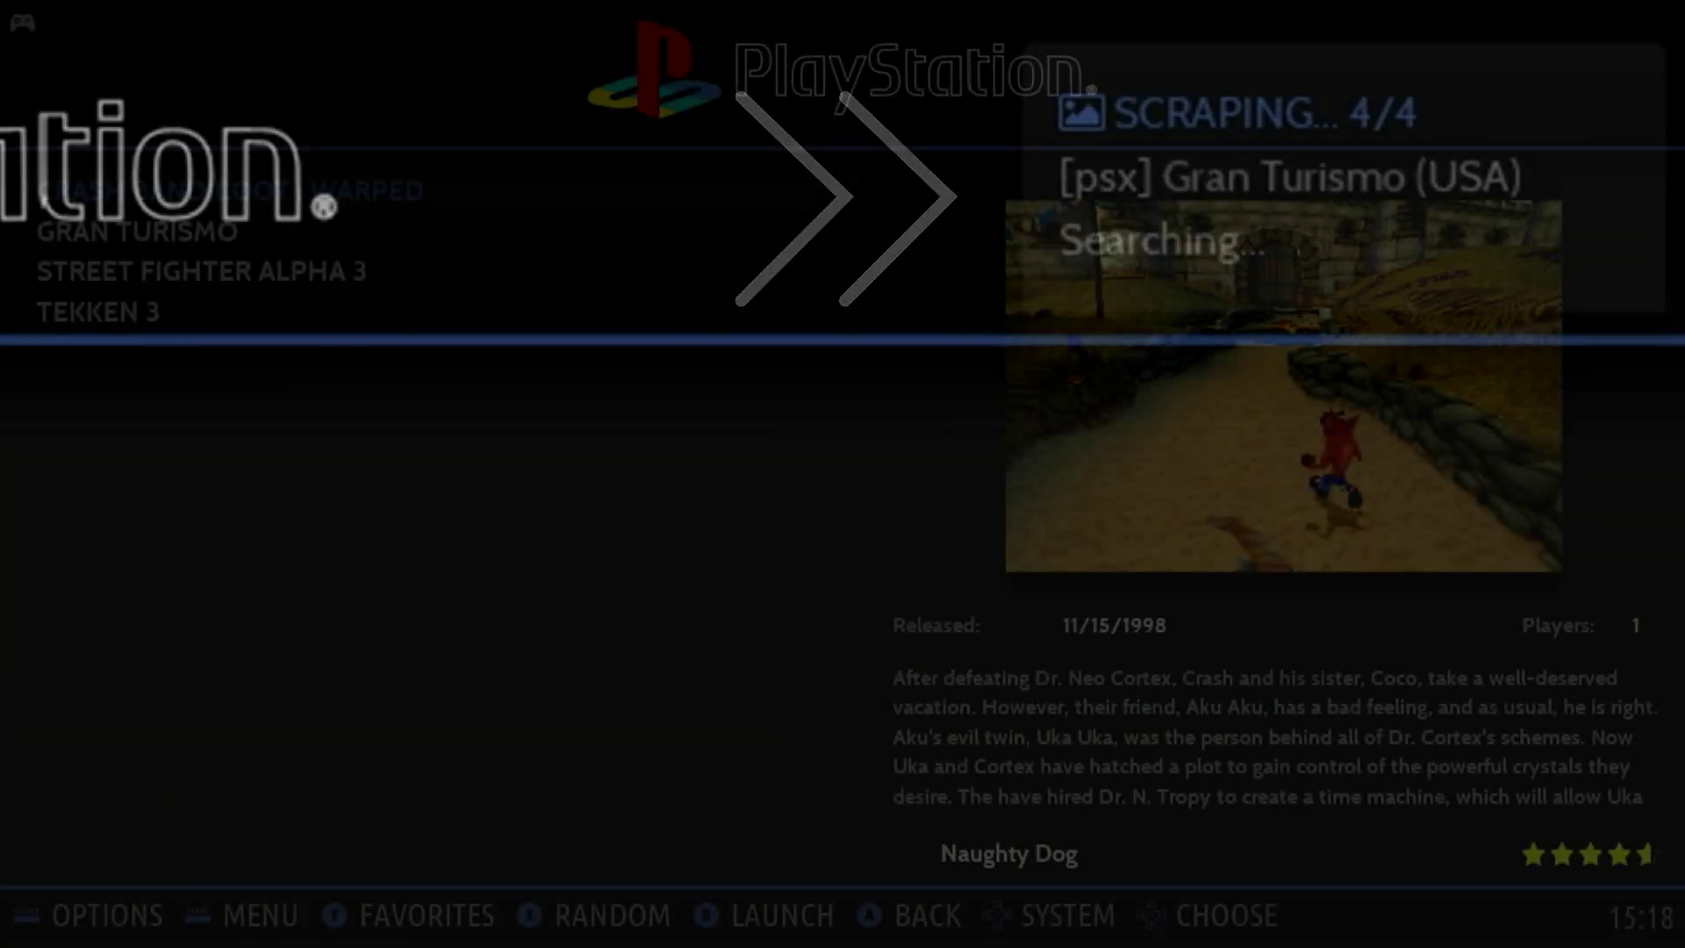
Step: Review the scraped details of Gran Turismo, Street Fighter Alpha 3 and Tekken 3, and return to the system view
{"action": "key", "text": "Down"}
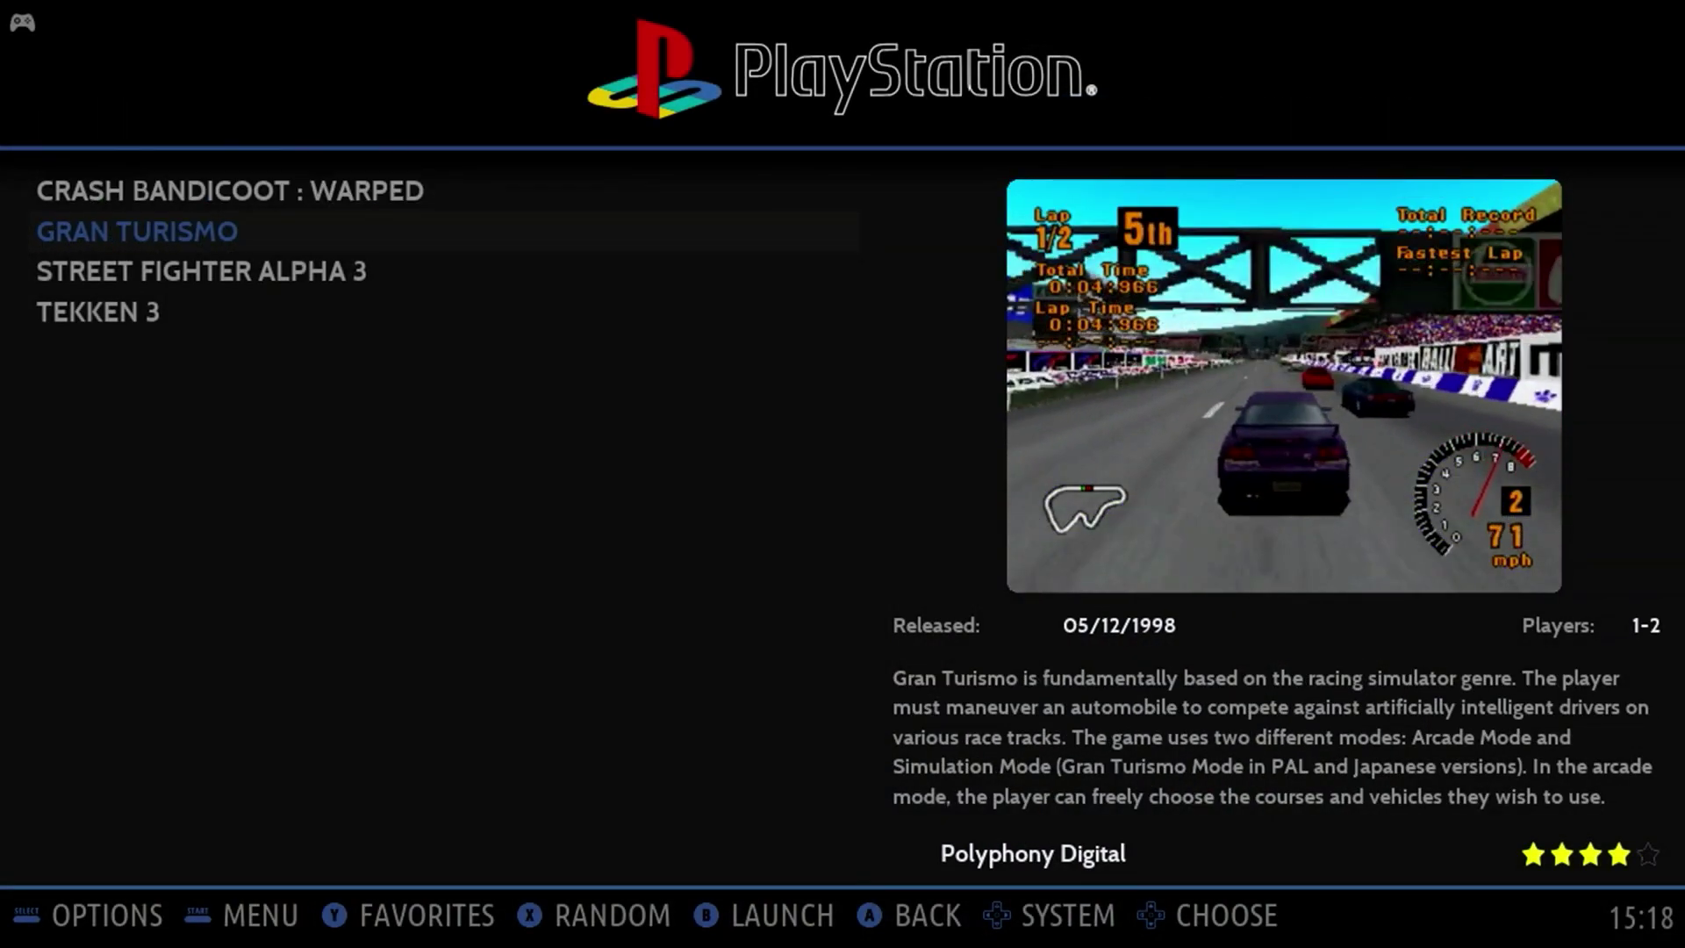
{"action": "key", "text": "Down"}
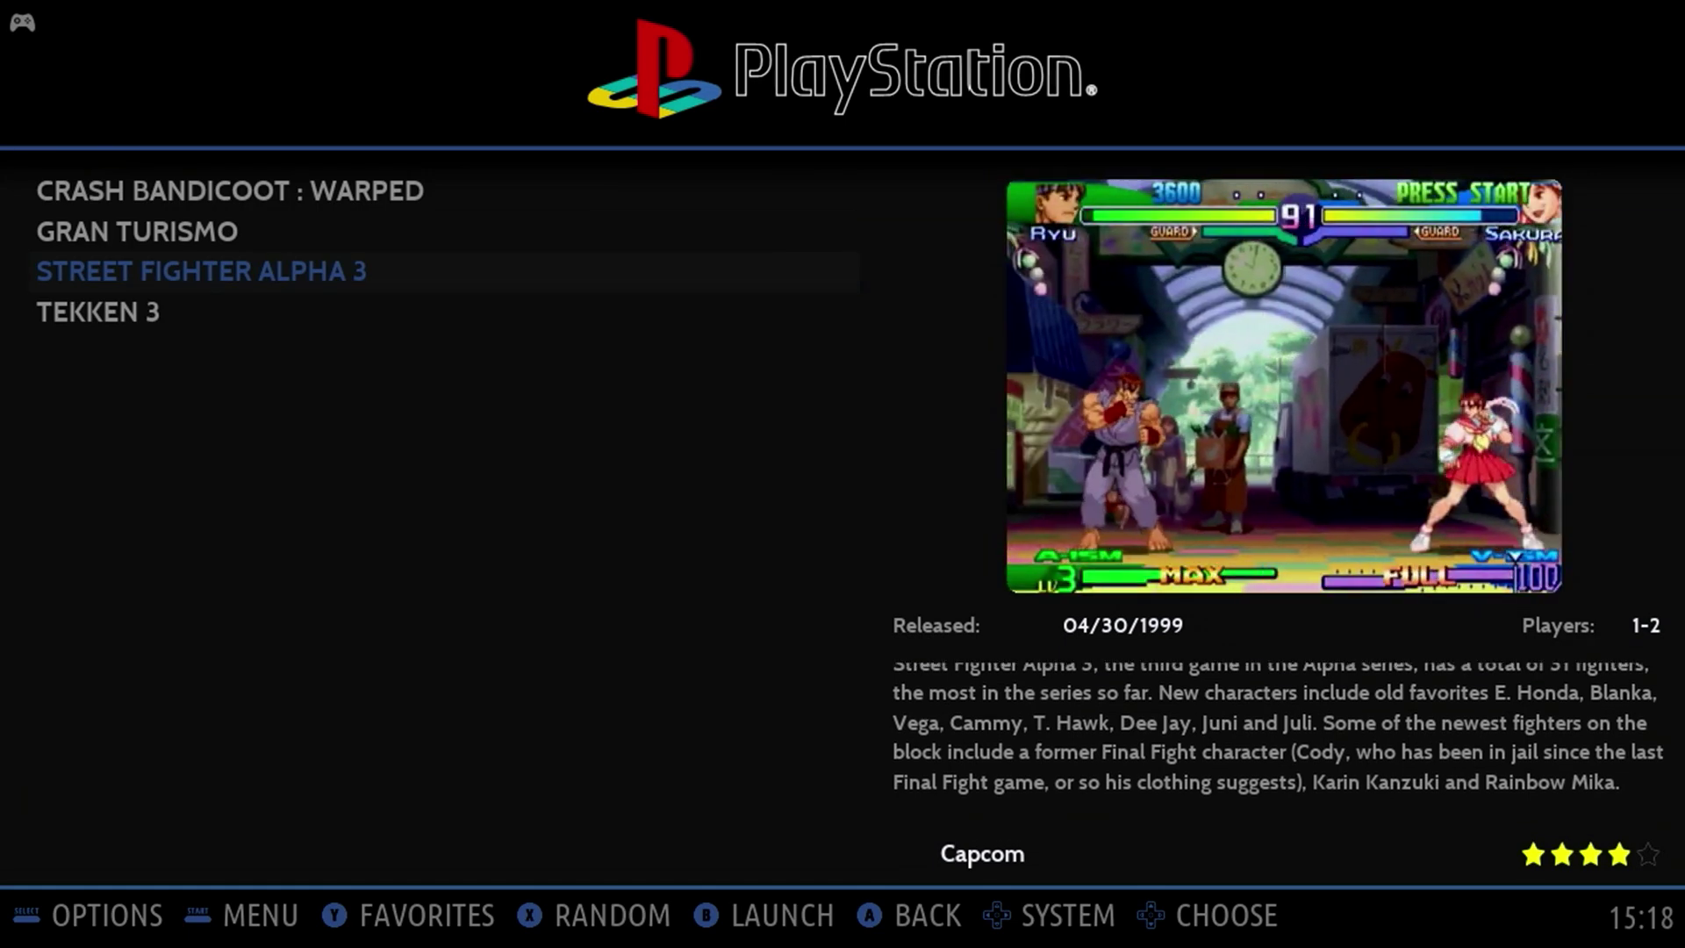
{"action": "key", "text": "Down"}
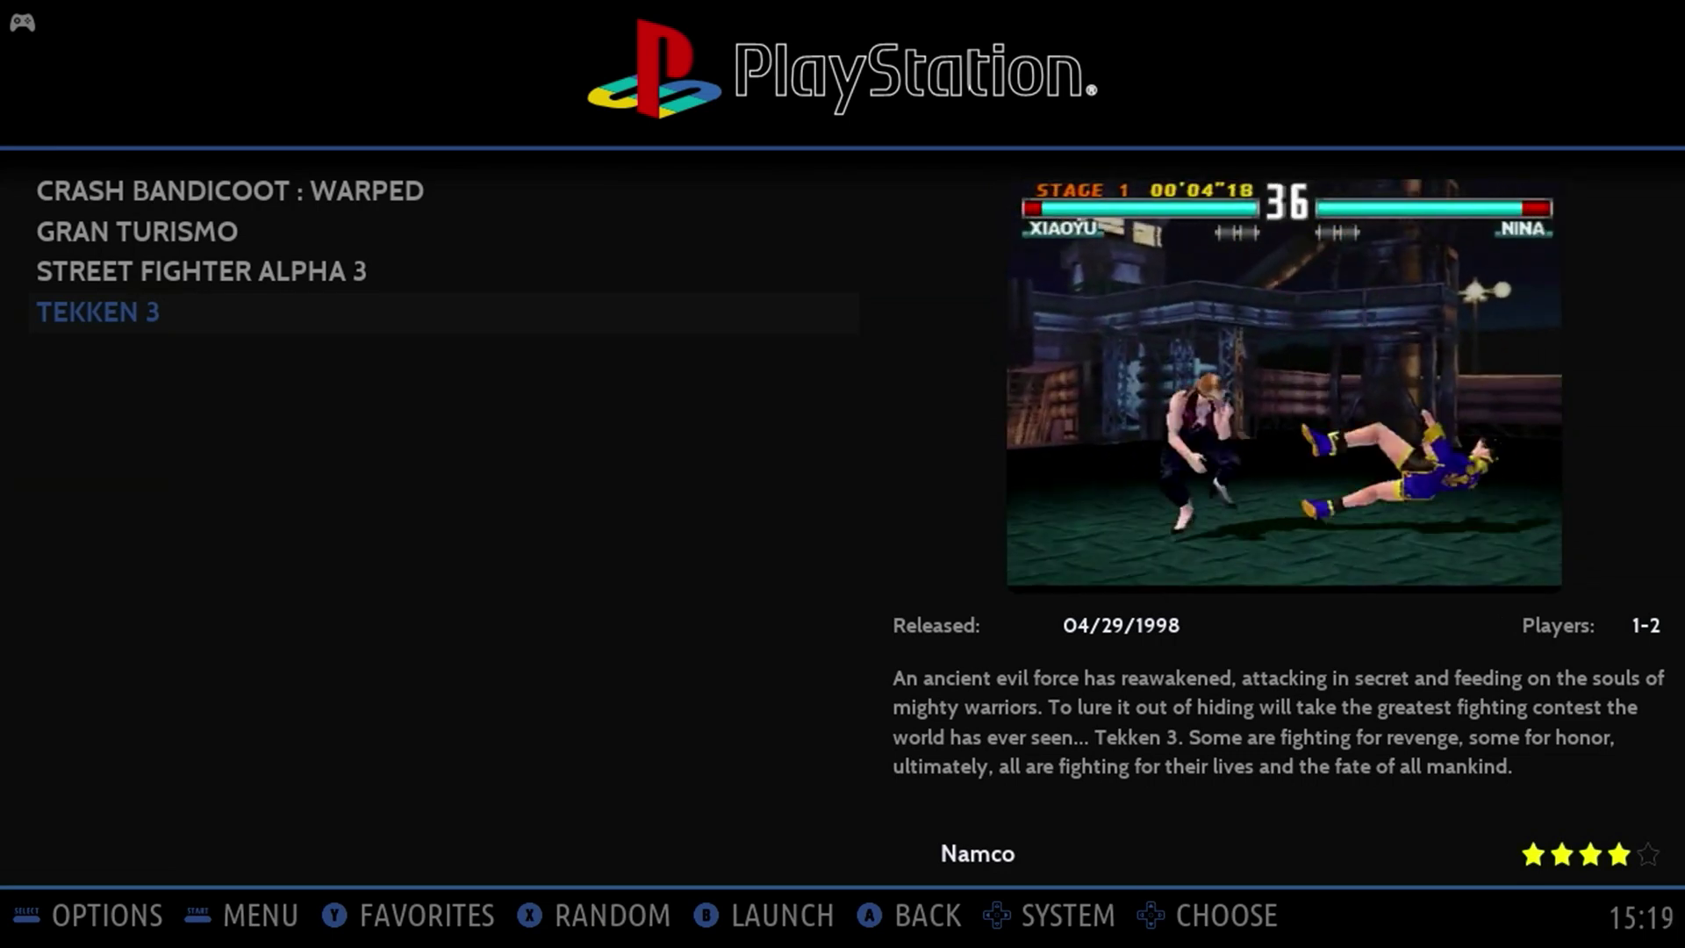
{"action": "key", "text": "Escape"}
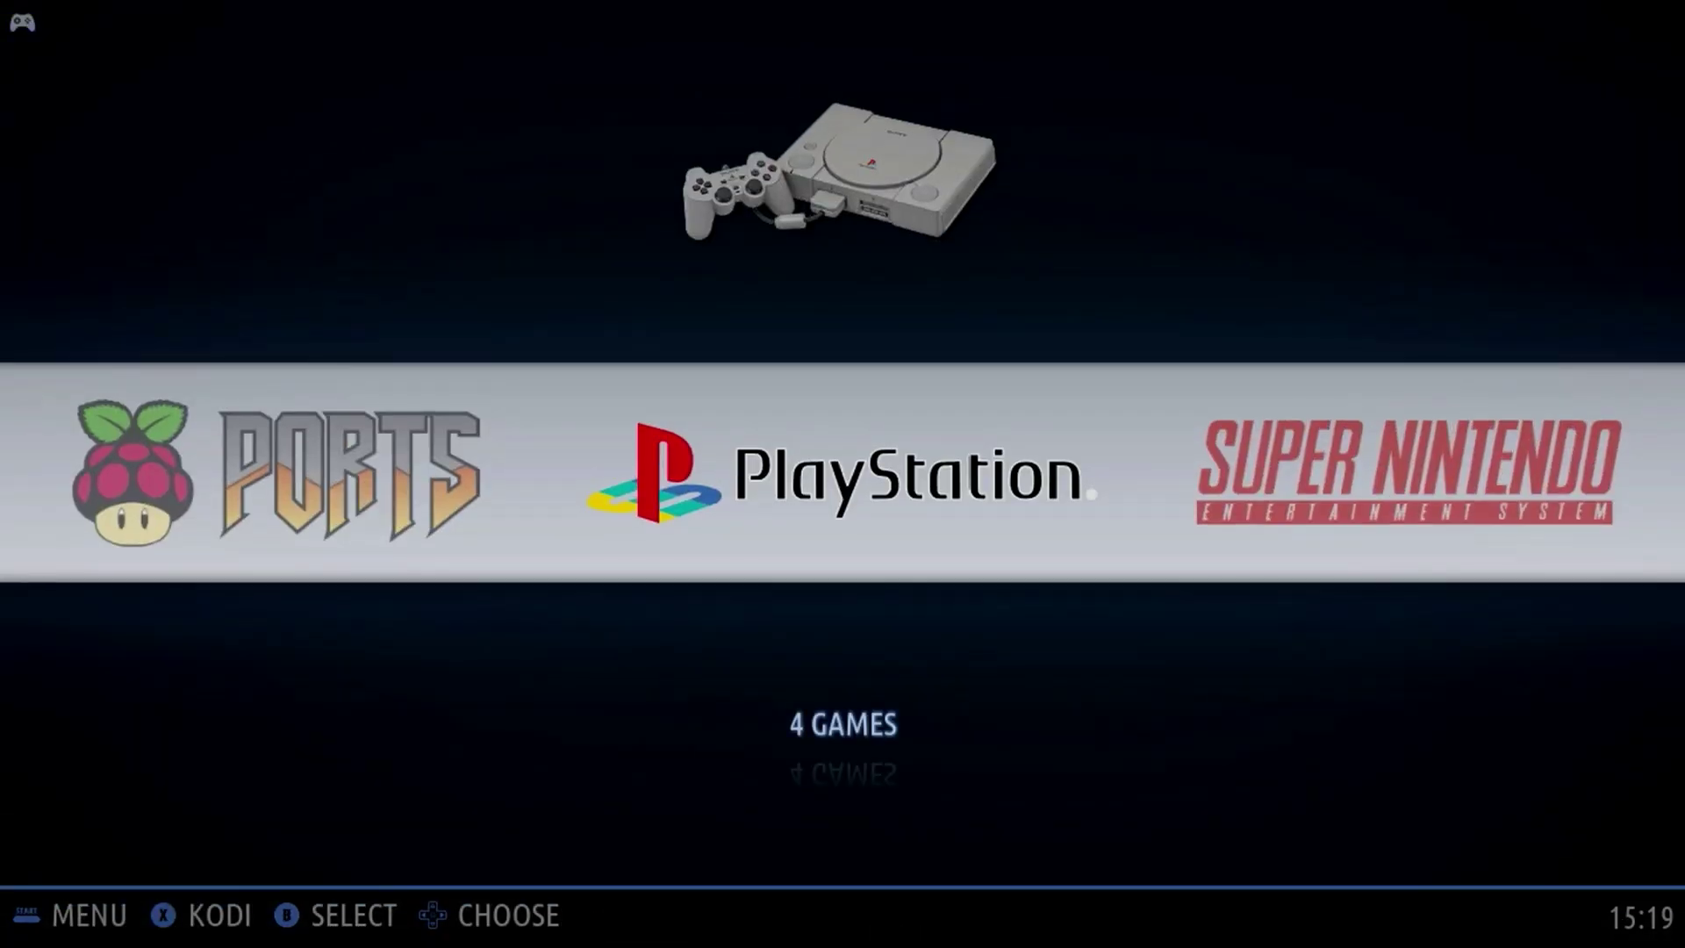
Step: Turn off the frontend music in the sound settings and return to the system view
{"action": "key", "text": "Return"}
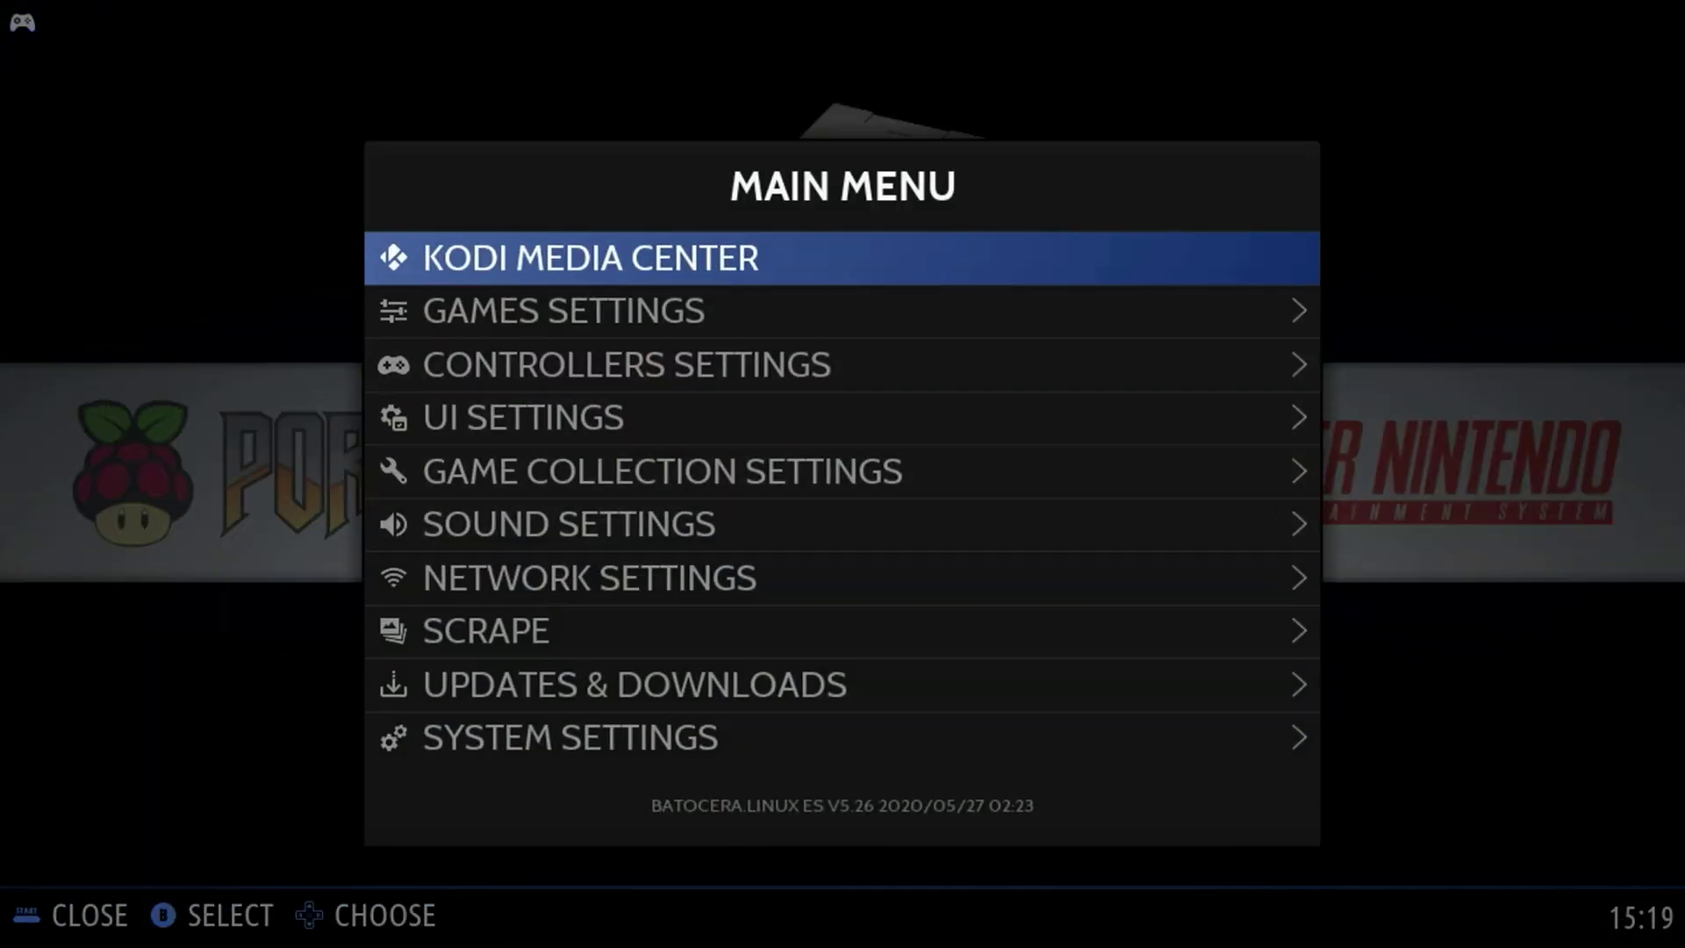
{"action": "key", "text": "Down"}
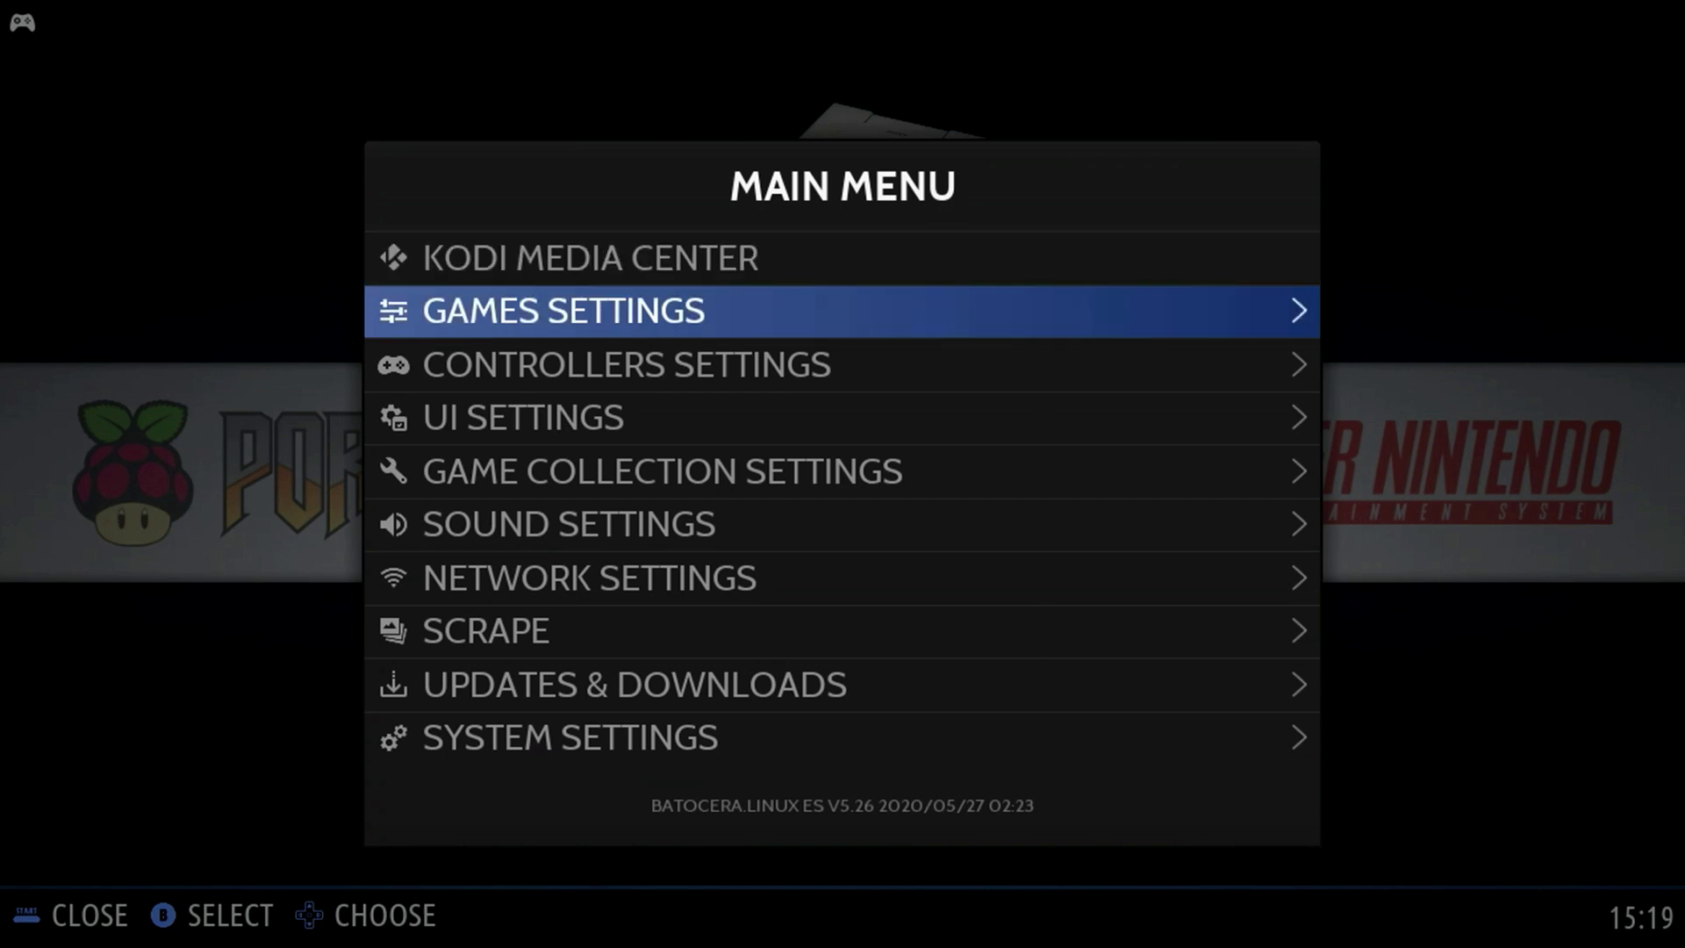
{"action": "key", "text": "Down"}
{"action": "key", "text": "Down"}
{"action": "key", "text": "Down"}
{"action": "key", "text": "Down"}
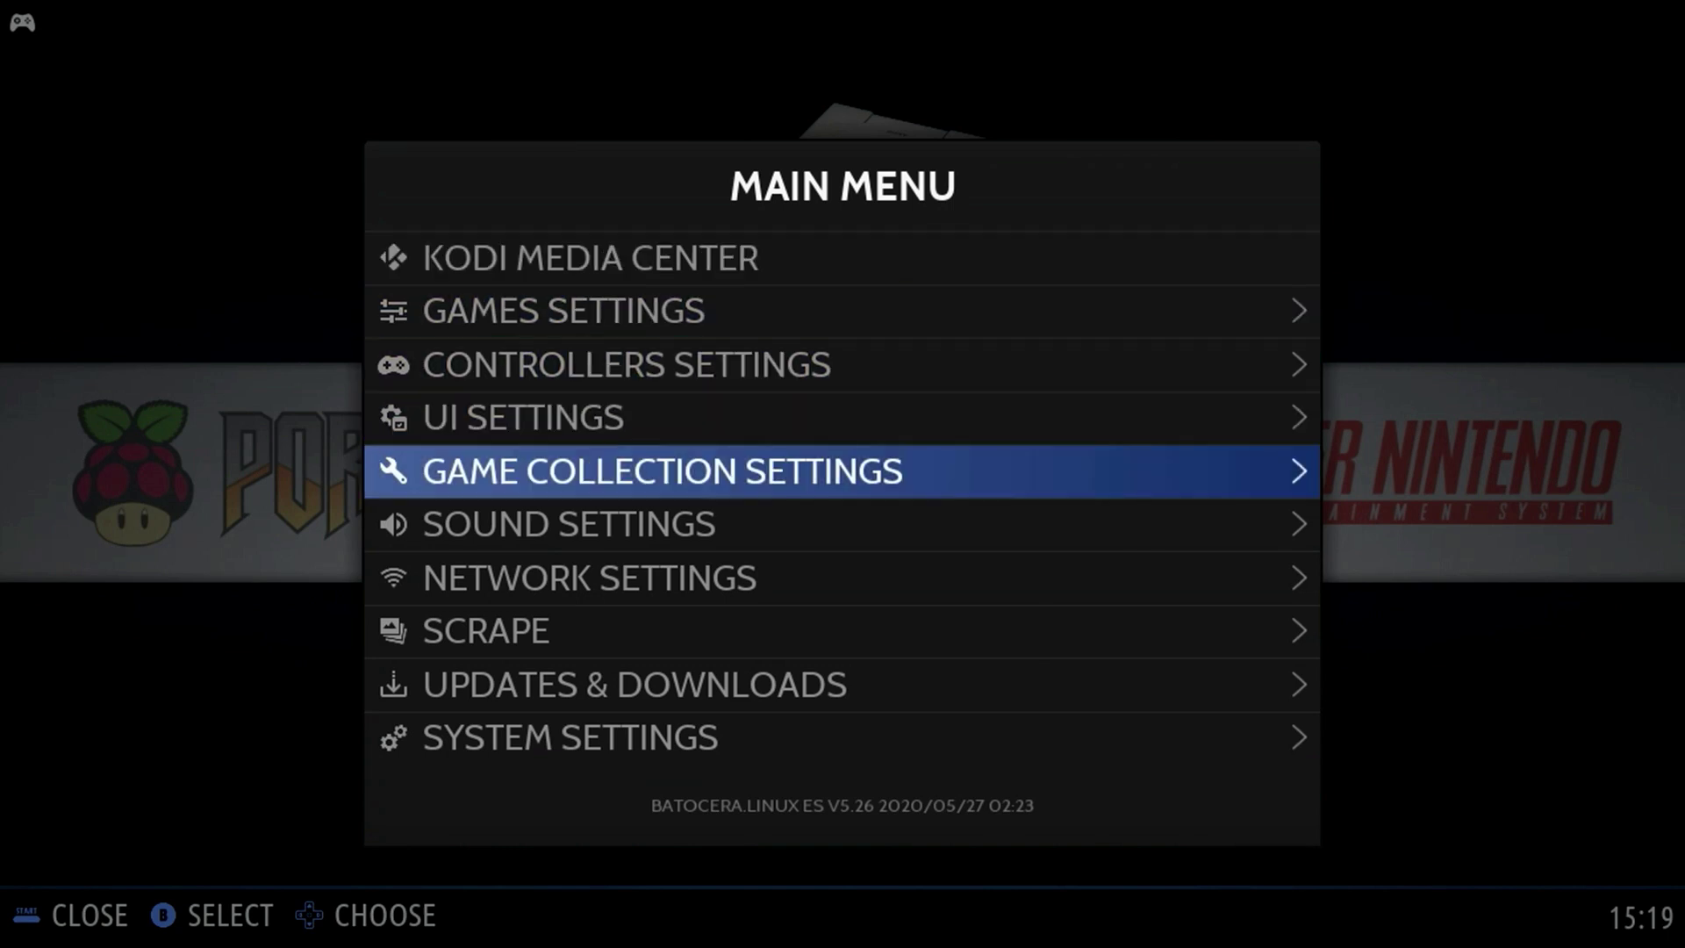
{"action": "key", "text": "Return"}
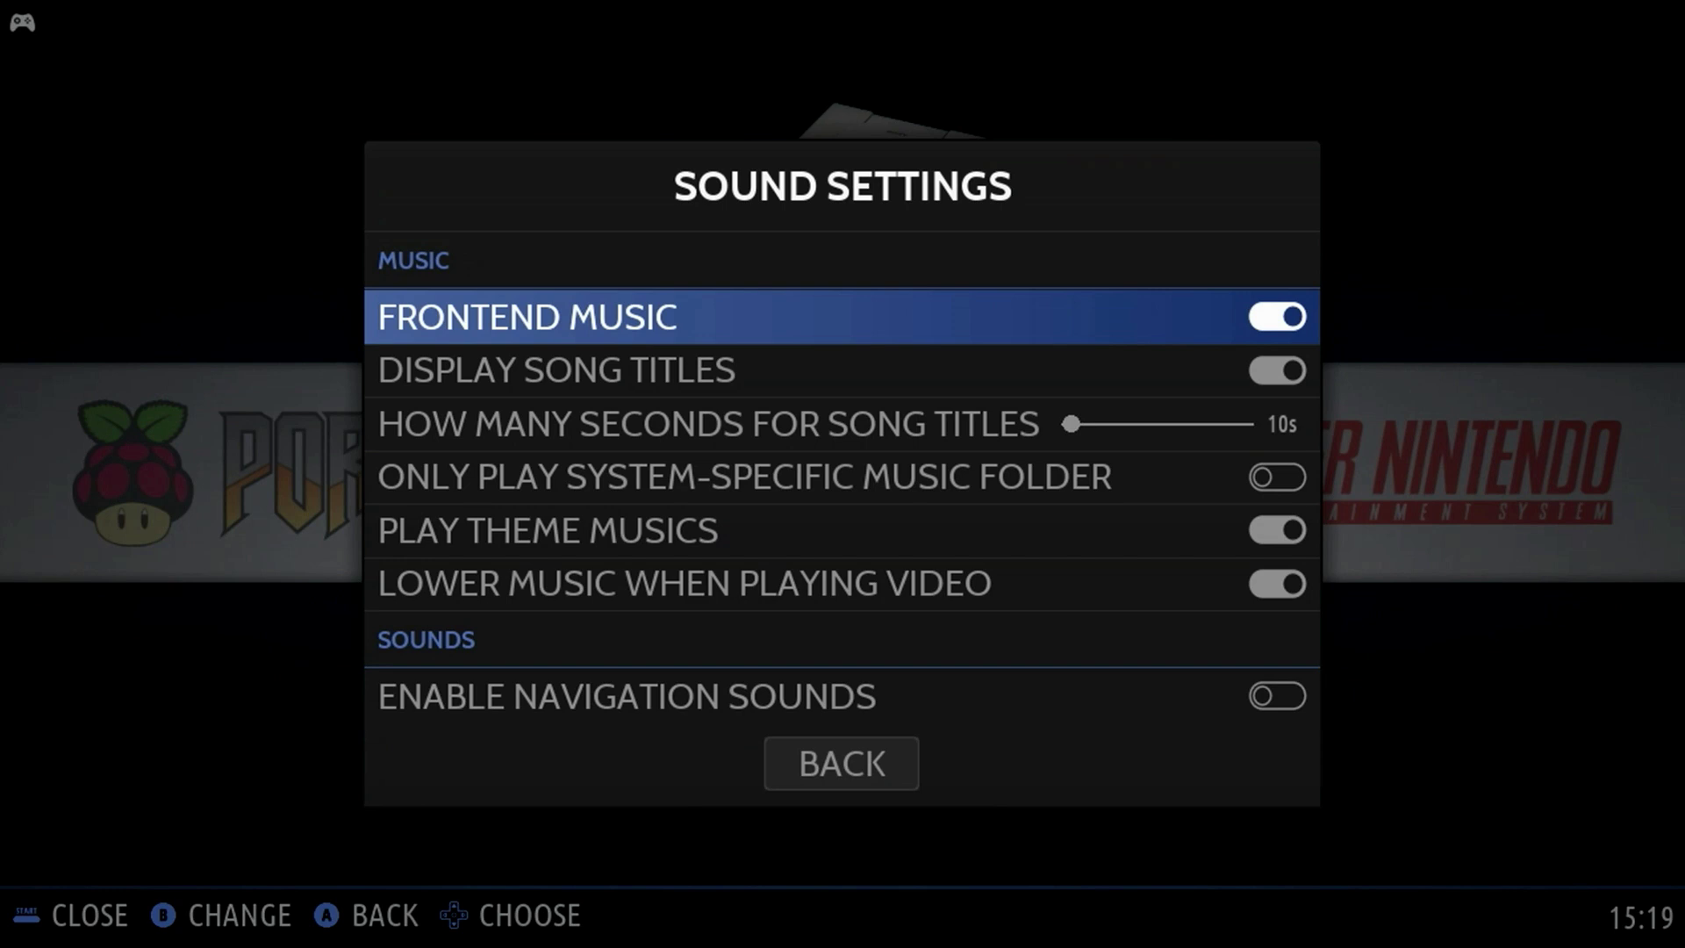
{"action": "key", "text": "Return"}
{"action": "key", "text": "Escape"}
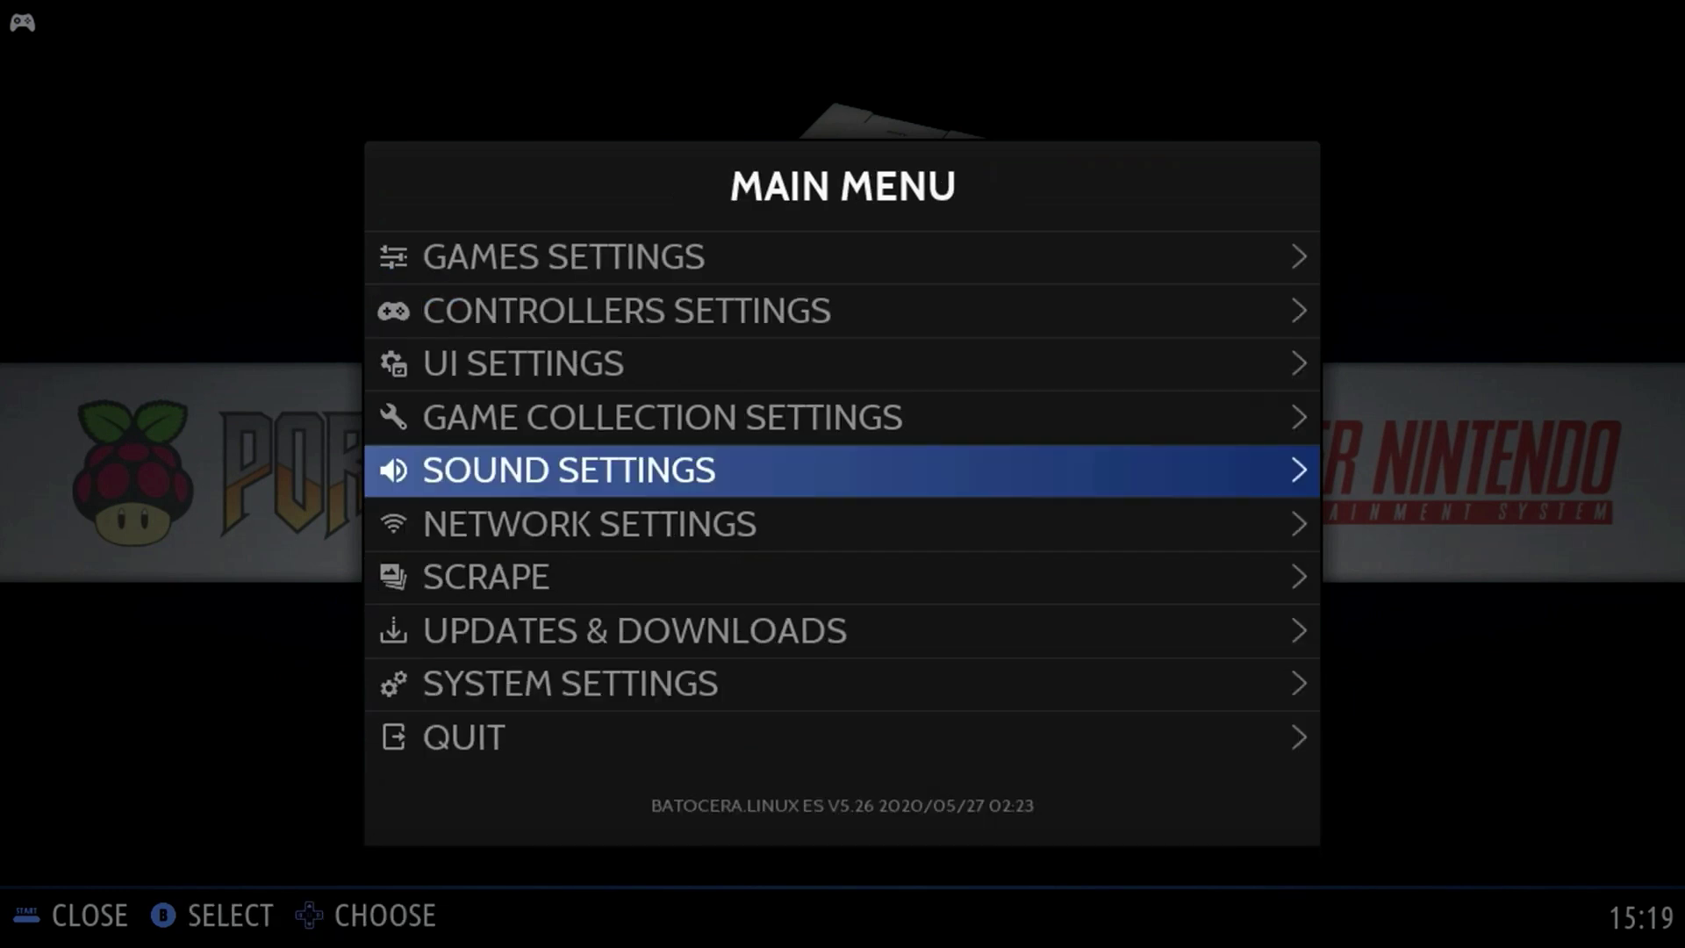
{"action": "key", "text": "Escape"}
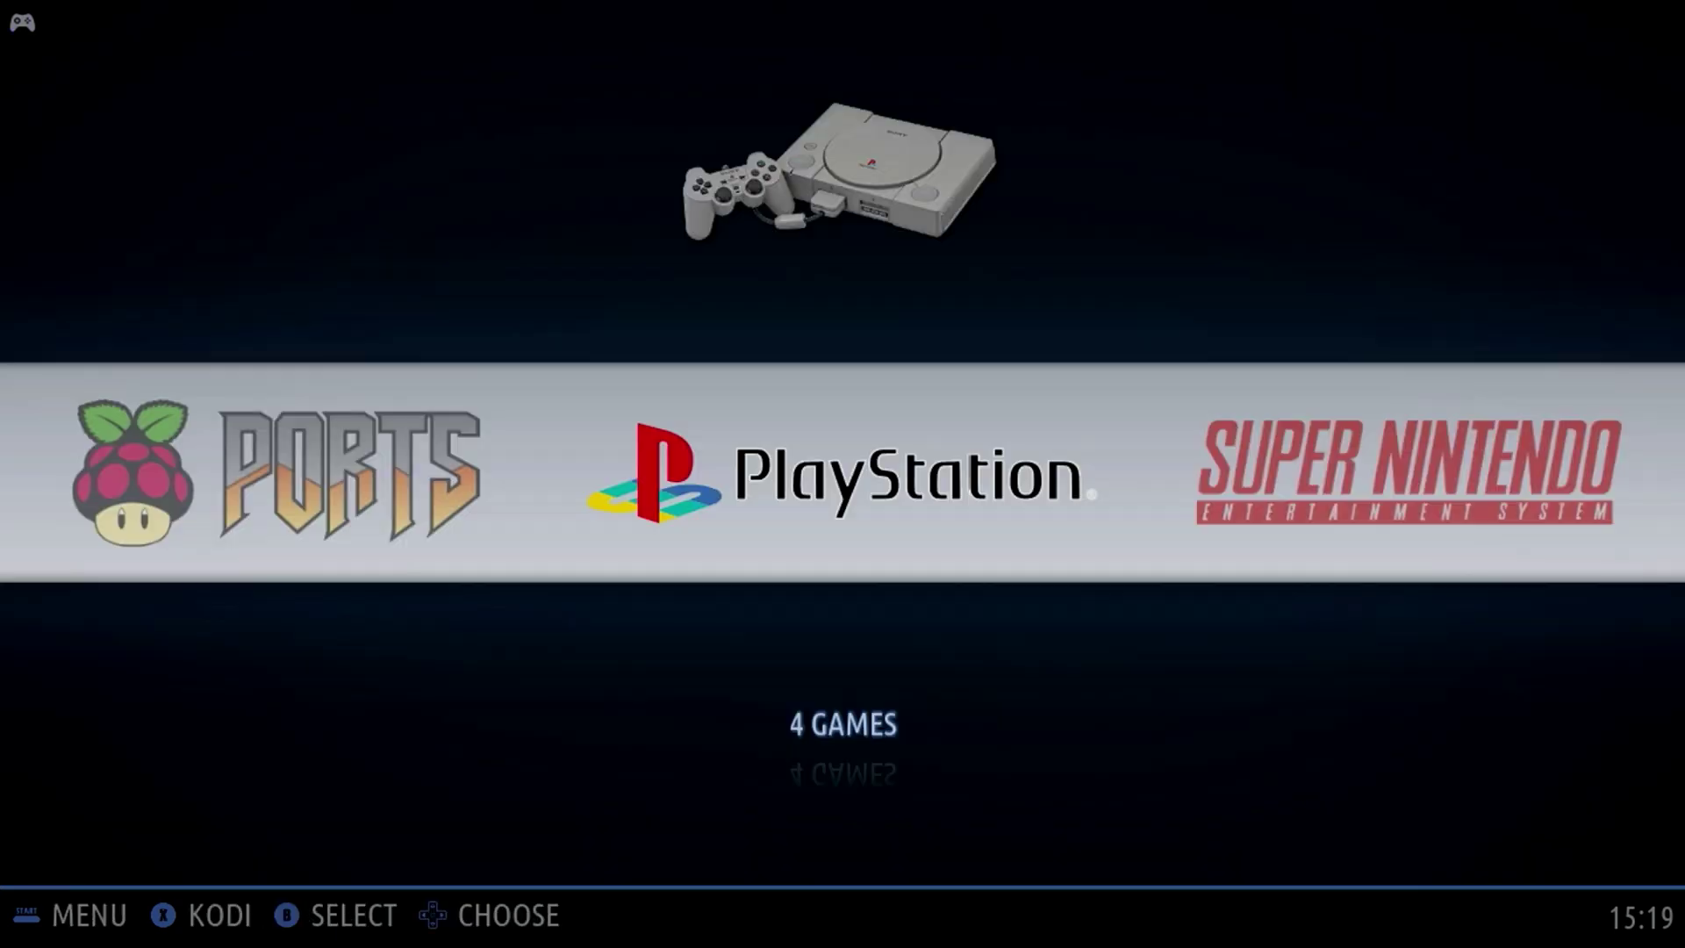
{"action": "key", "text": "Right"}
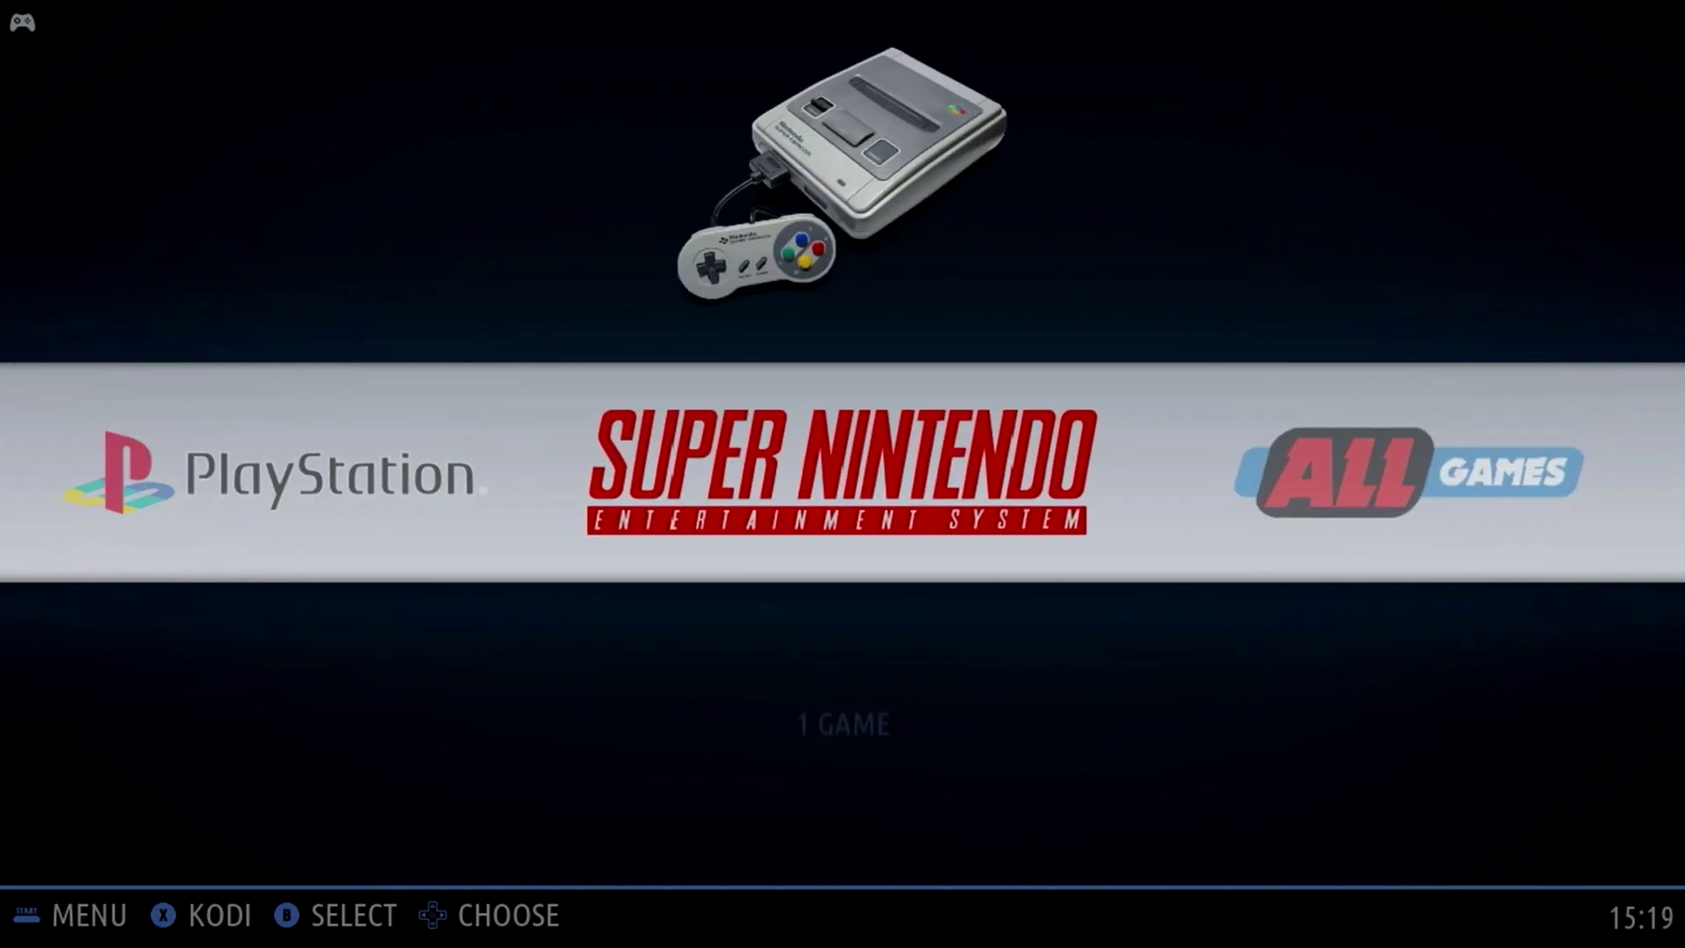
{"action": "key", "text": "Left"}
{"action": "key", "text": "Left"}
{"action": "key", "text": "Right"}
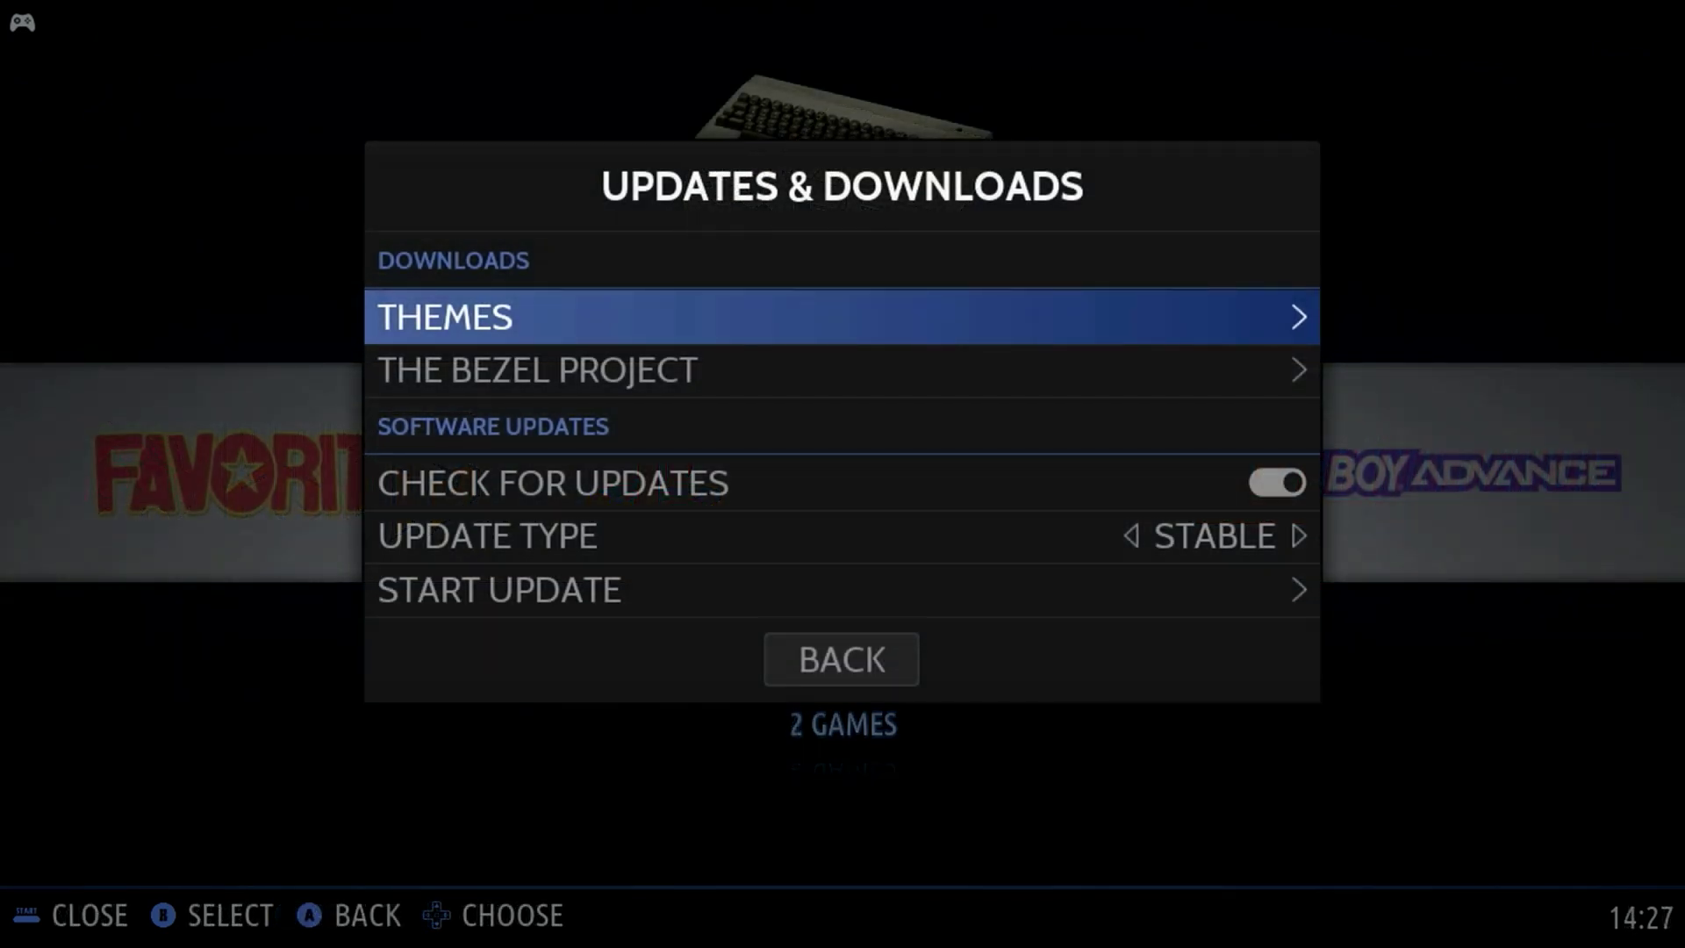
Step: Open the list of downloadable themes and add Next-Level-Remix to the download queue
{"action": "key", "text": "Return"}
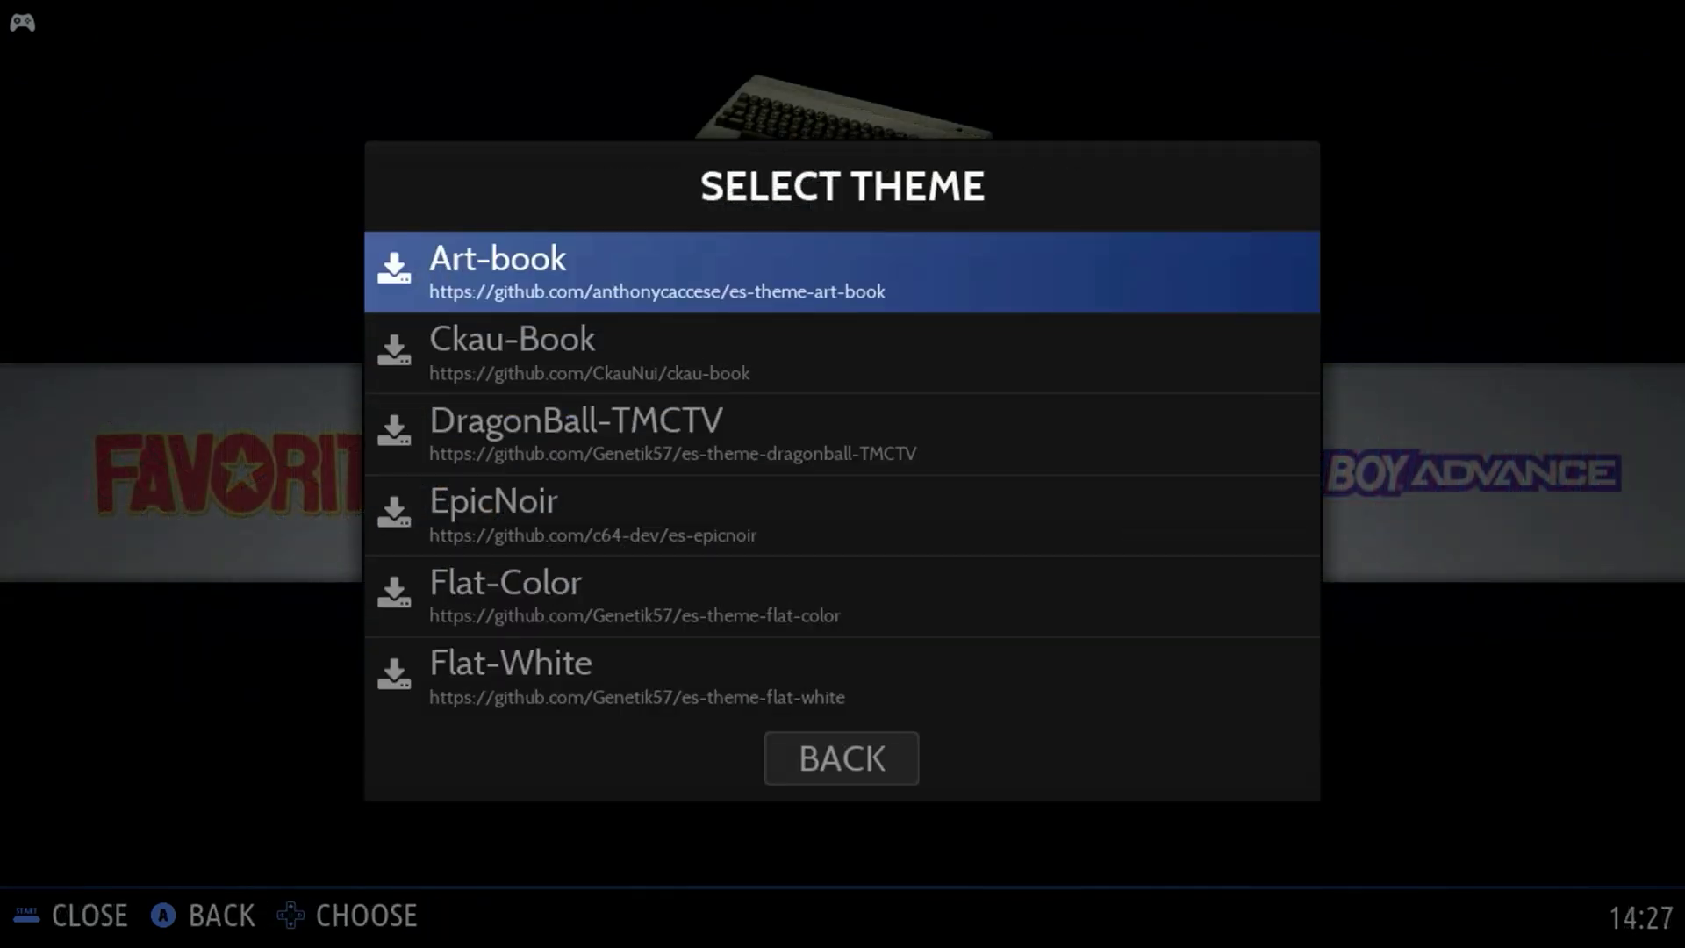
{"action": "key", "text": "Down"}
{"action": "key", "text": "Down"}
{"action": "key", "text": "Down"}
{"action": "key", "text": "Down"}
{"action": "key", "text": "Down"}
{"action": "key", "text": "Down"}
{"action": "key", "text": "Down"}
{"action": "key", "text": "Down"}
{"action": "key", "text": "Down"}
{"action": "key", "text": "Down"}
{"action": "key", "text": "Down"}
{"action": "key", "text": "Down"}
{"action": "key", "text": "Down"}
{"action": "key", "text": "Down"}
{"action": "key", "text": "Down"}
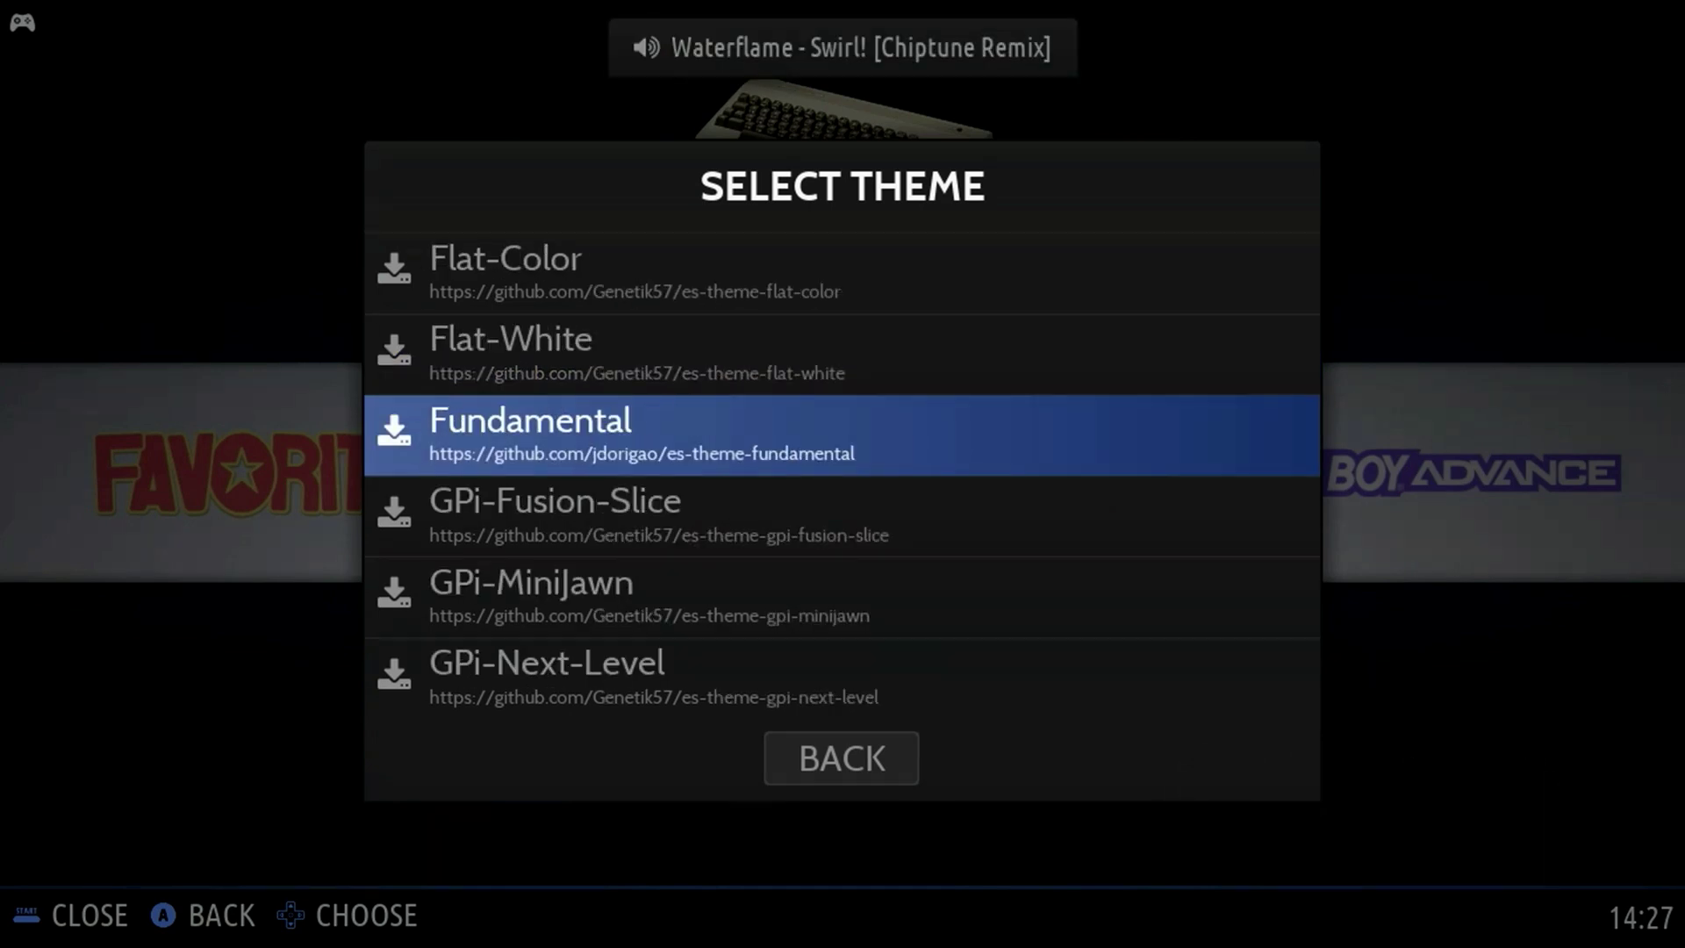
{"action": "key", "text": "Down"}
{"action": "key", "text": "Return"}
{"action": "key", "text": "Return"}
Step: Add two more themes to the download queue, including Tron-TMCTV
{"action": "key", "text": "Down"}
{"action": "key", "text": "Down"}
{"action": "key", "text": "Down"}
{"action": "key", "text": "Down"}
{"action": "key", "text": "Down"}
{"action": "key", "text": "Down"}
{"action": "key", "text": "Down"}
{"action": "key", "text": "Down"}
{"action": "key", "text": "Down"}
{"action": "key", "text": "Down"}
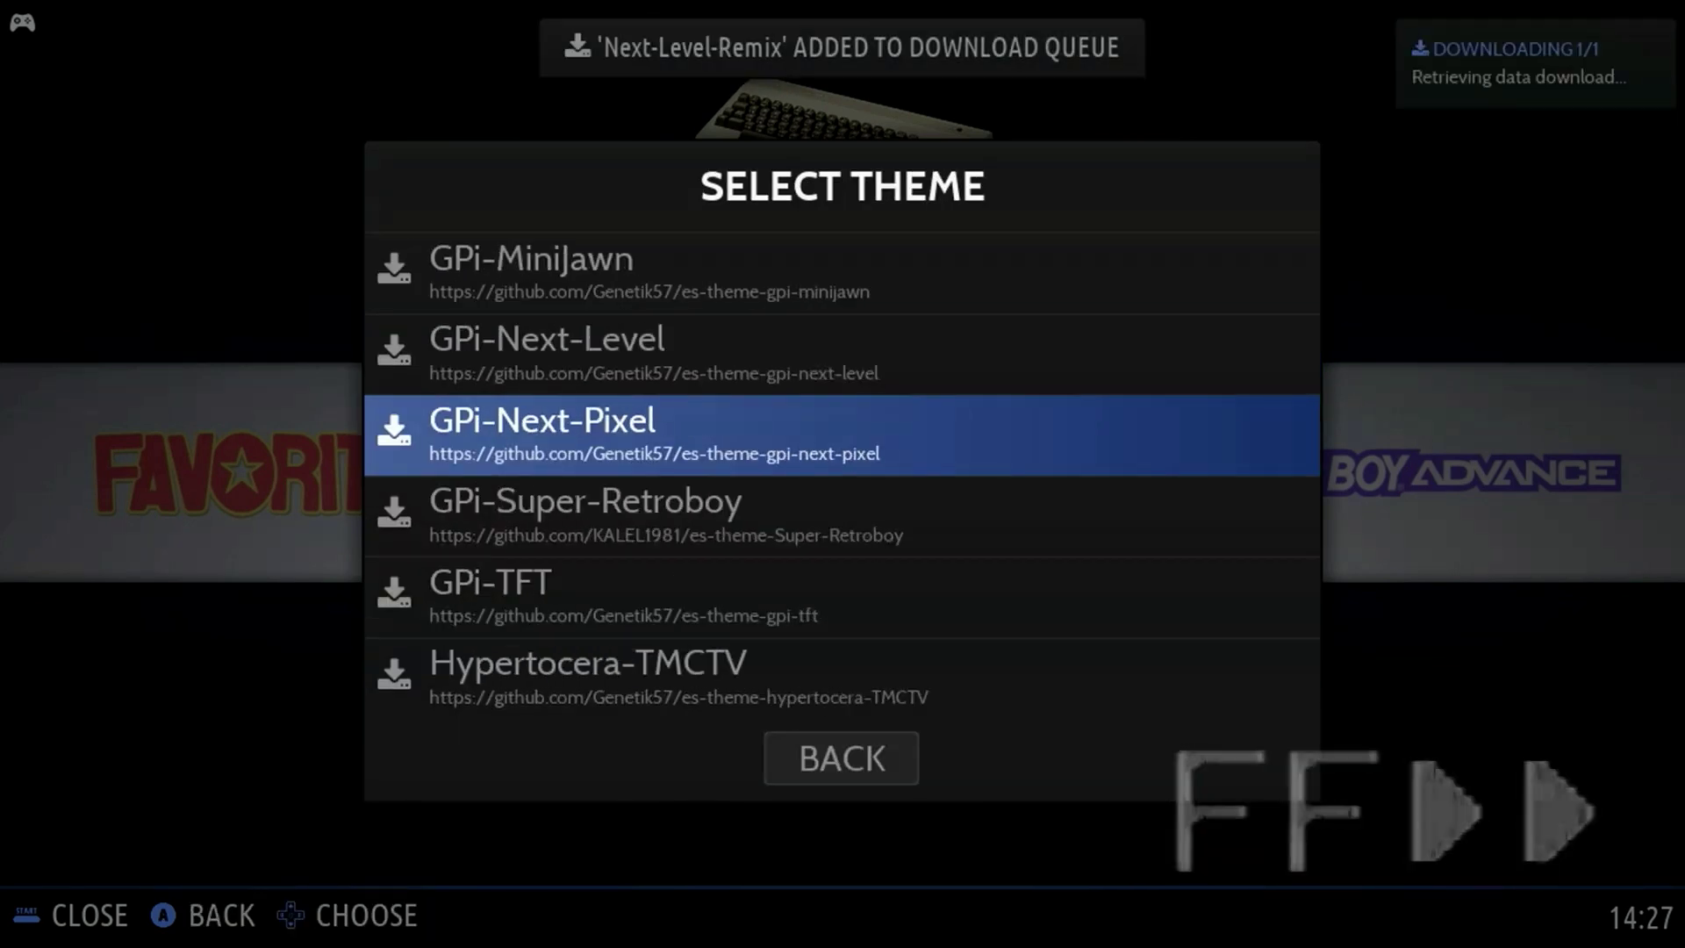
{"action": "key", "text": "Down"}
{"action": "key", "text": "Down"}
{"action": "key", "text": "Down"}
{"action": "key", "text": "Down"}
{"action": "key", "text": "Return"}
{"action": "key", "text": "Return"}
{"action": "key", "text": "Down"}
{"action": "key", "text": "Down"}
{"action": "key", "text": "Down"}
{"action": "key", "text": "Down"}
{"action": "key", "text": "Down"}
{"action": "key", "text": "Down"}
{"action": "key", "text": "Down"}
{"action": "key", "text": "Down"}
{"action": "key", "text": "Down"}
{"action": "key", "text": "Down"}
{"action": "key", "text": "Down"}
{"action": "key", "text": "Down"}
{"action": "key", "text": "Down"}
{"action": "key", "text": "Down"}
{"action": "key", "text": "Down"}
{"action": "key", "text": "Down"}
{"action": "key", "text": "Down"}
{"action": "key", "text": "Down"}
{"action": "key", "text": "Down"}
{"action": "key", "text": "Down"}
{"action": "key", "text": "Return"}
{"action": "key", "text": "Return"}
Step: Add the Zoid theme to the download queue and leave the theme downloads
{"action": "key", "text": "Down"}
{"action": "key", "text": "Down"}
{"action": "key", "text": "Down"}
{"action": "key", "text": "Down"}
{"action": "key", "text": "Down"}
{"action": "key", "text": "Down"}
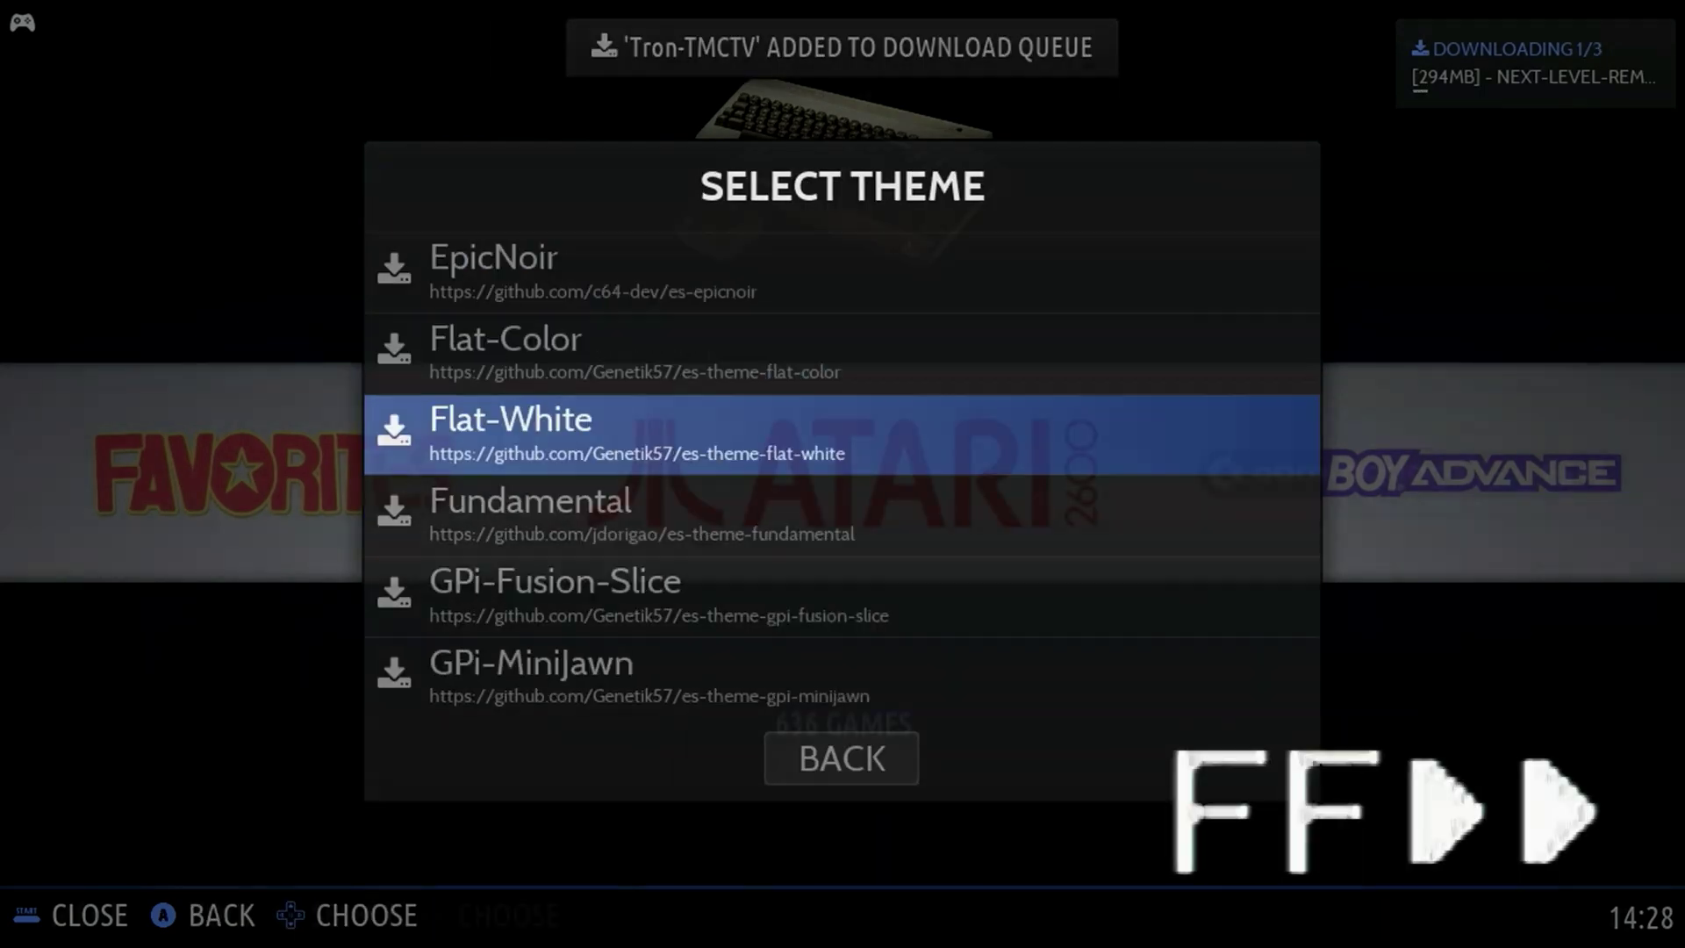
{"action": "key", "text": "Down"}
{"action": "key", "text": "Down"}
{"action": "key", "text": "Down"}
{"action": "key", "text": "Down"}
{"action": "key", "text": "Down"}
{"action": "key", "text": "Down"}
{"action": "key", "text": "Down"}
{"action": "key", "text": "Down"}
{"action": "key", "text": "Down"}
{"action": "key", "text": "Down"}
{"action": "key", "text": "Down"}
{"action": "key", "text": "Down"}
{"action": "key", "text": "Down"}
{"action": "key", "text": "Down"}
{"action": "key", "text": "Down"}
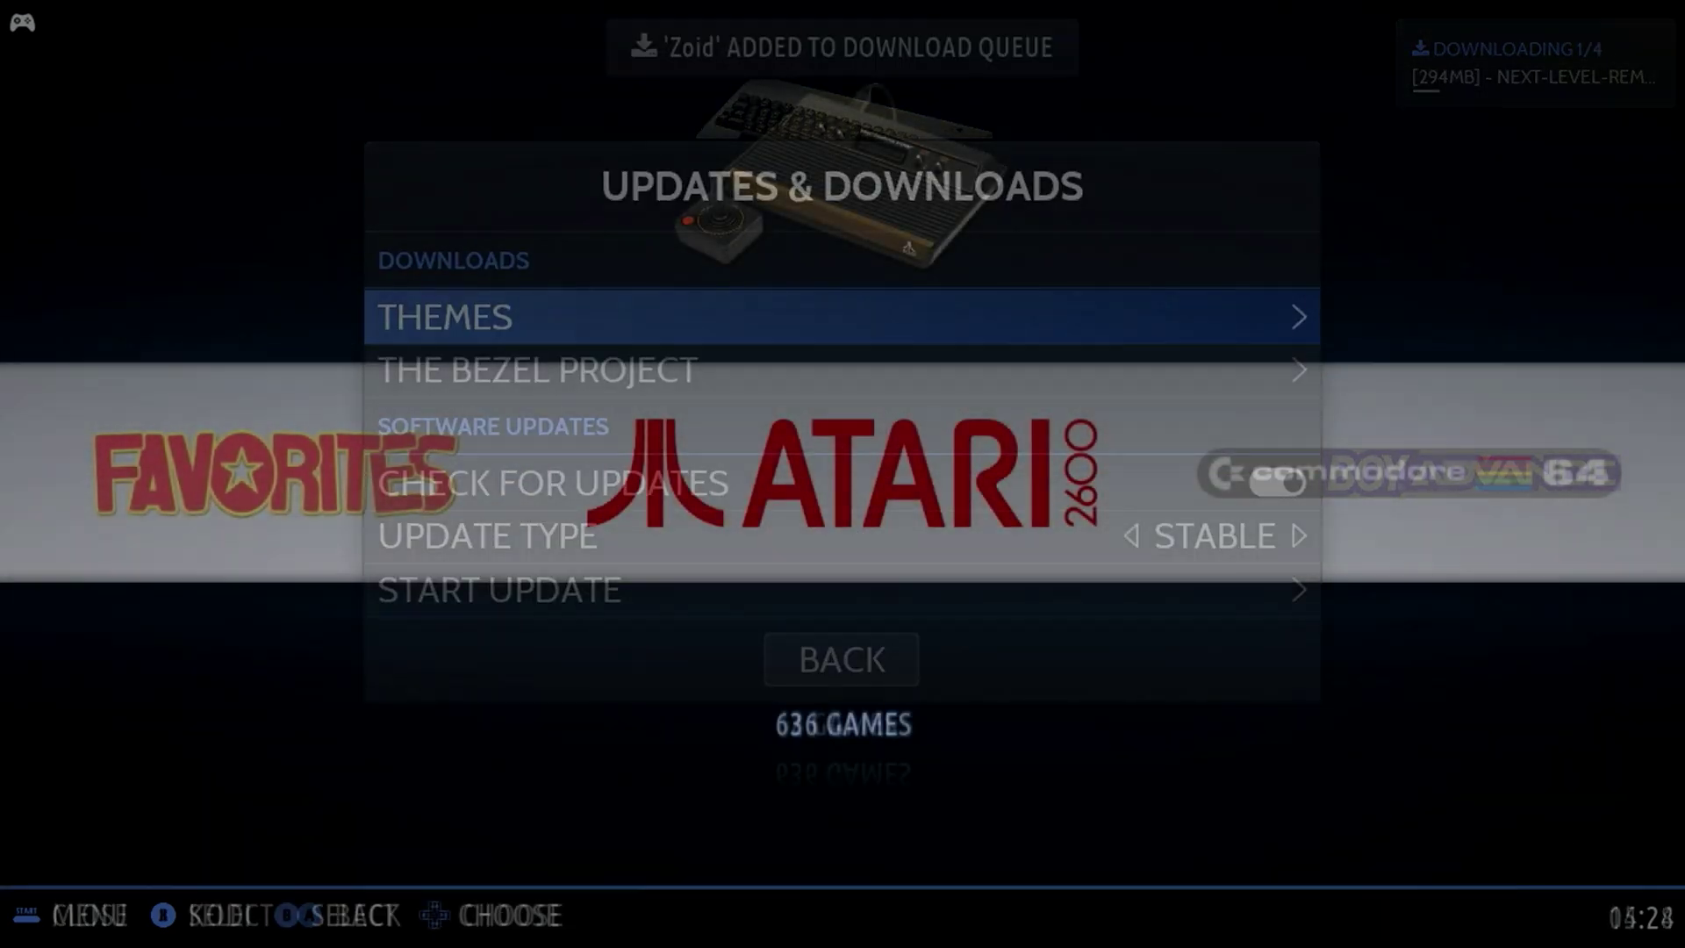
{"action": "key", "text": "Escape"}
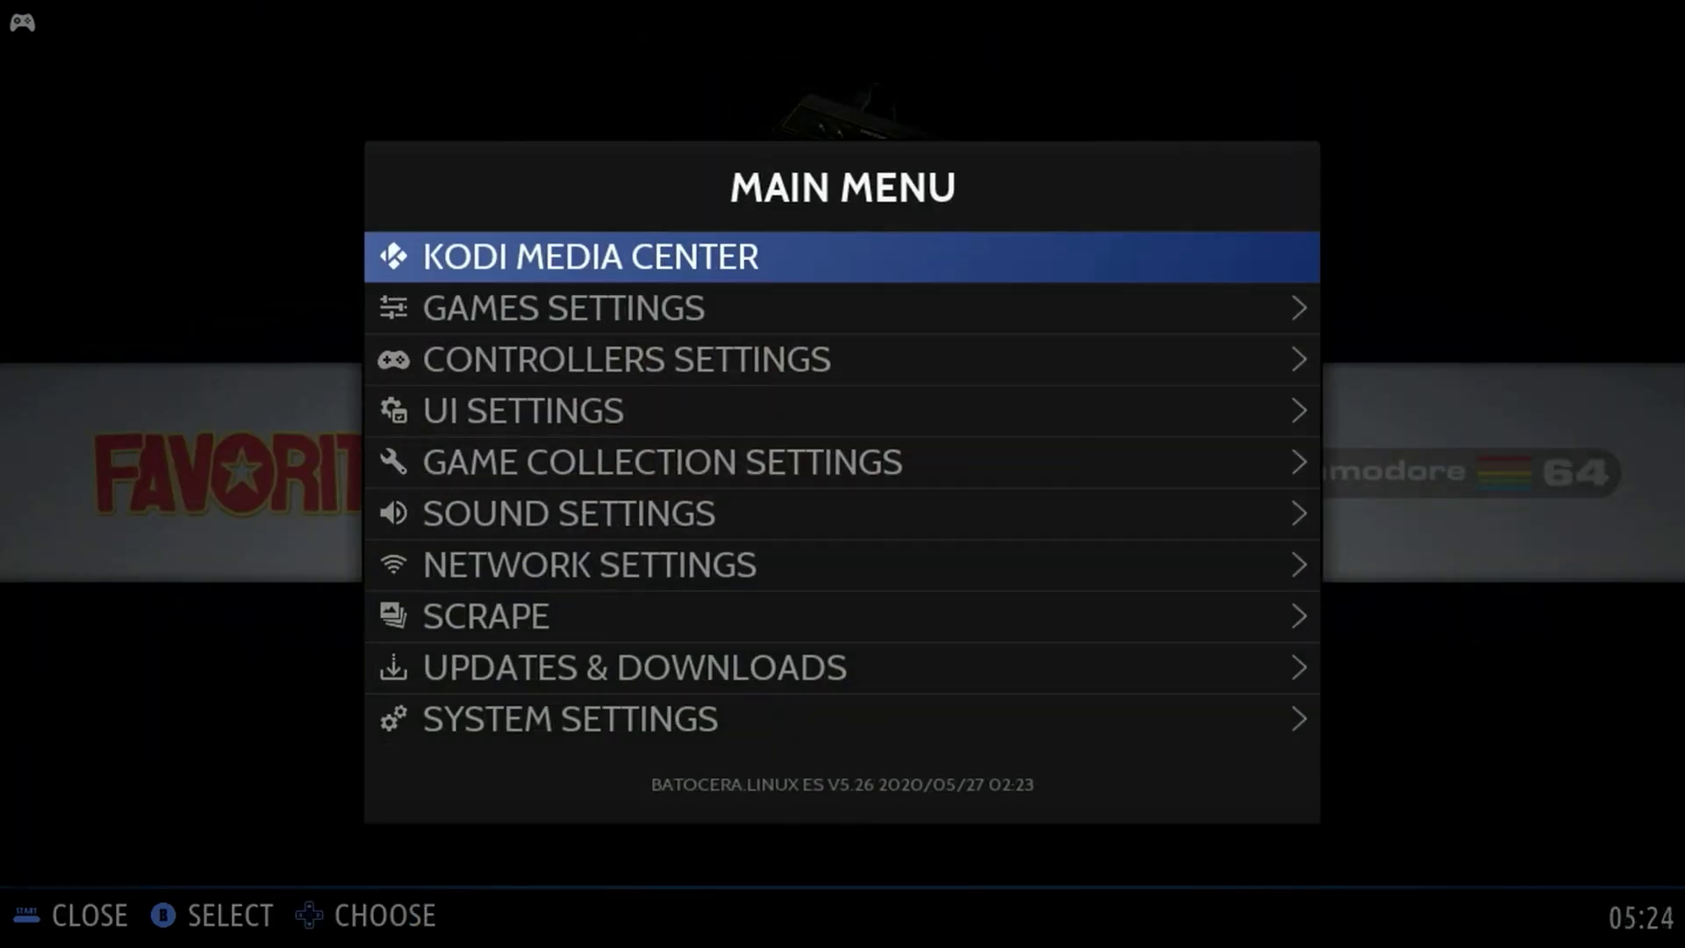
Step: Set the theme set to ES-THEME-HYPERTOCERA-ARCADE-TMCTV in the UI settings and browse the restyled system view to Commodore 64
{"action": "key", "text": "Down"}
{"action": "key", "text": "Down"}
{"action": "key", "text": "Return"}
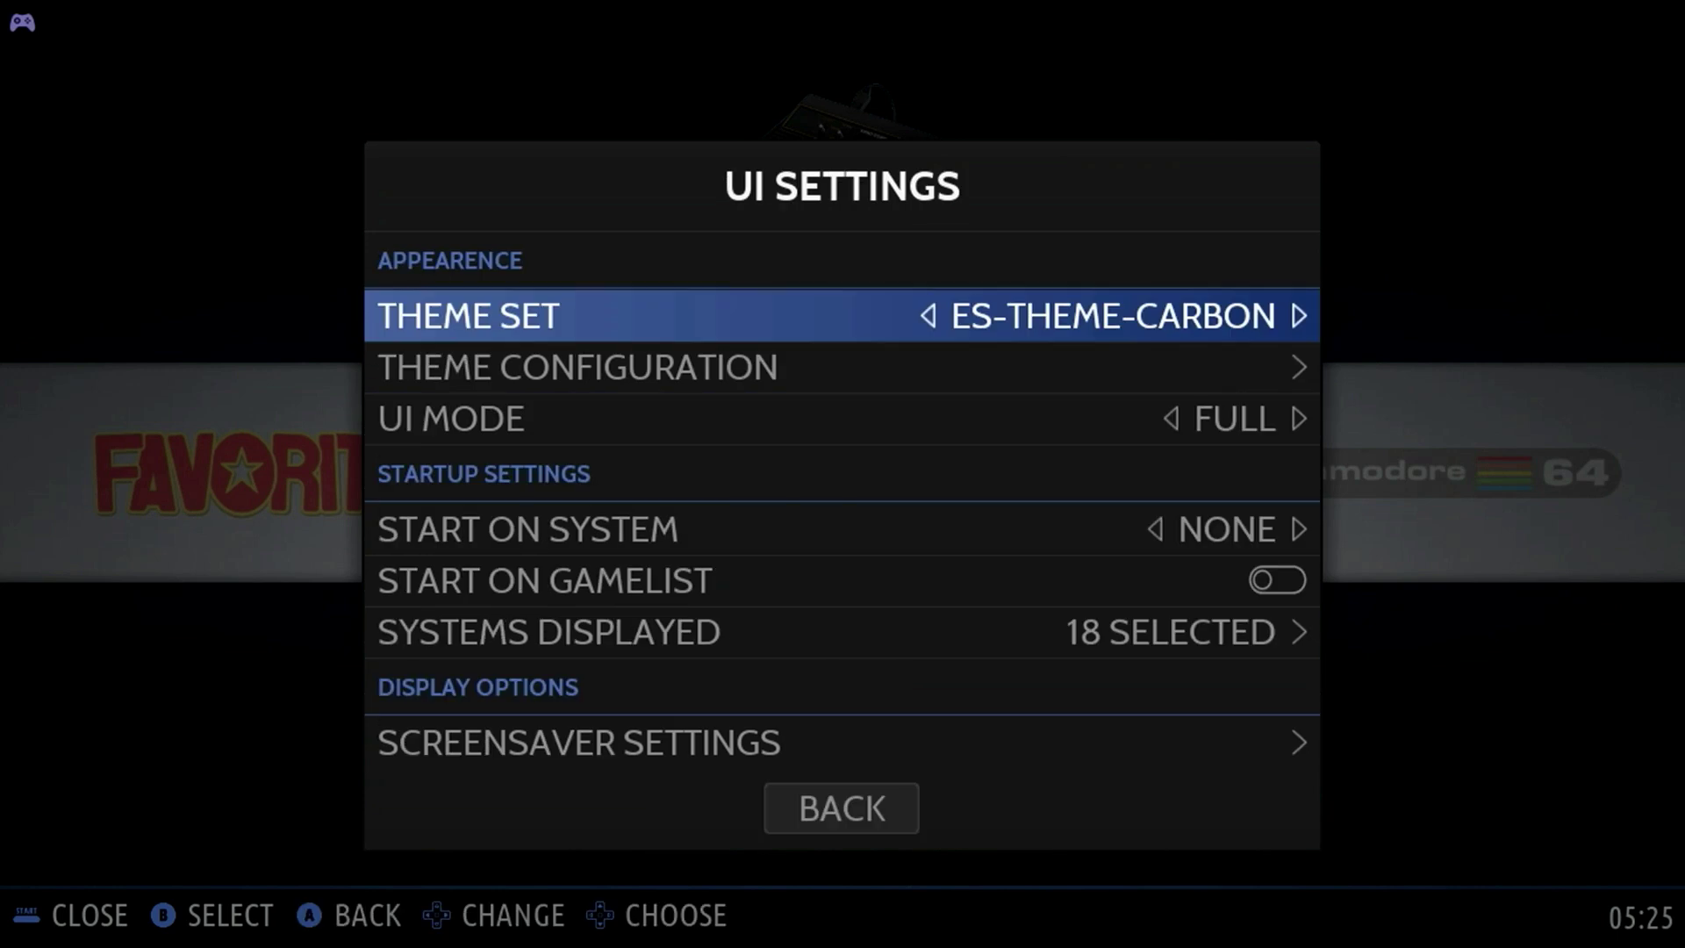
{"action": "key", "text": "Right"}
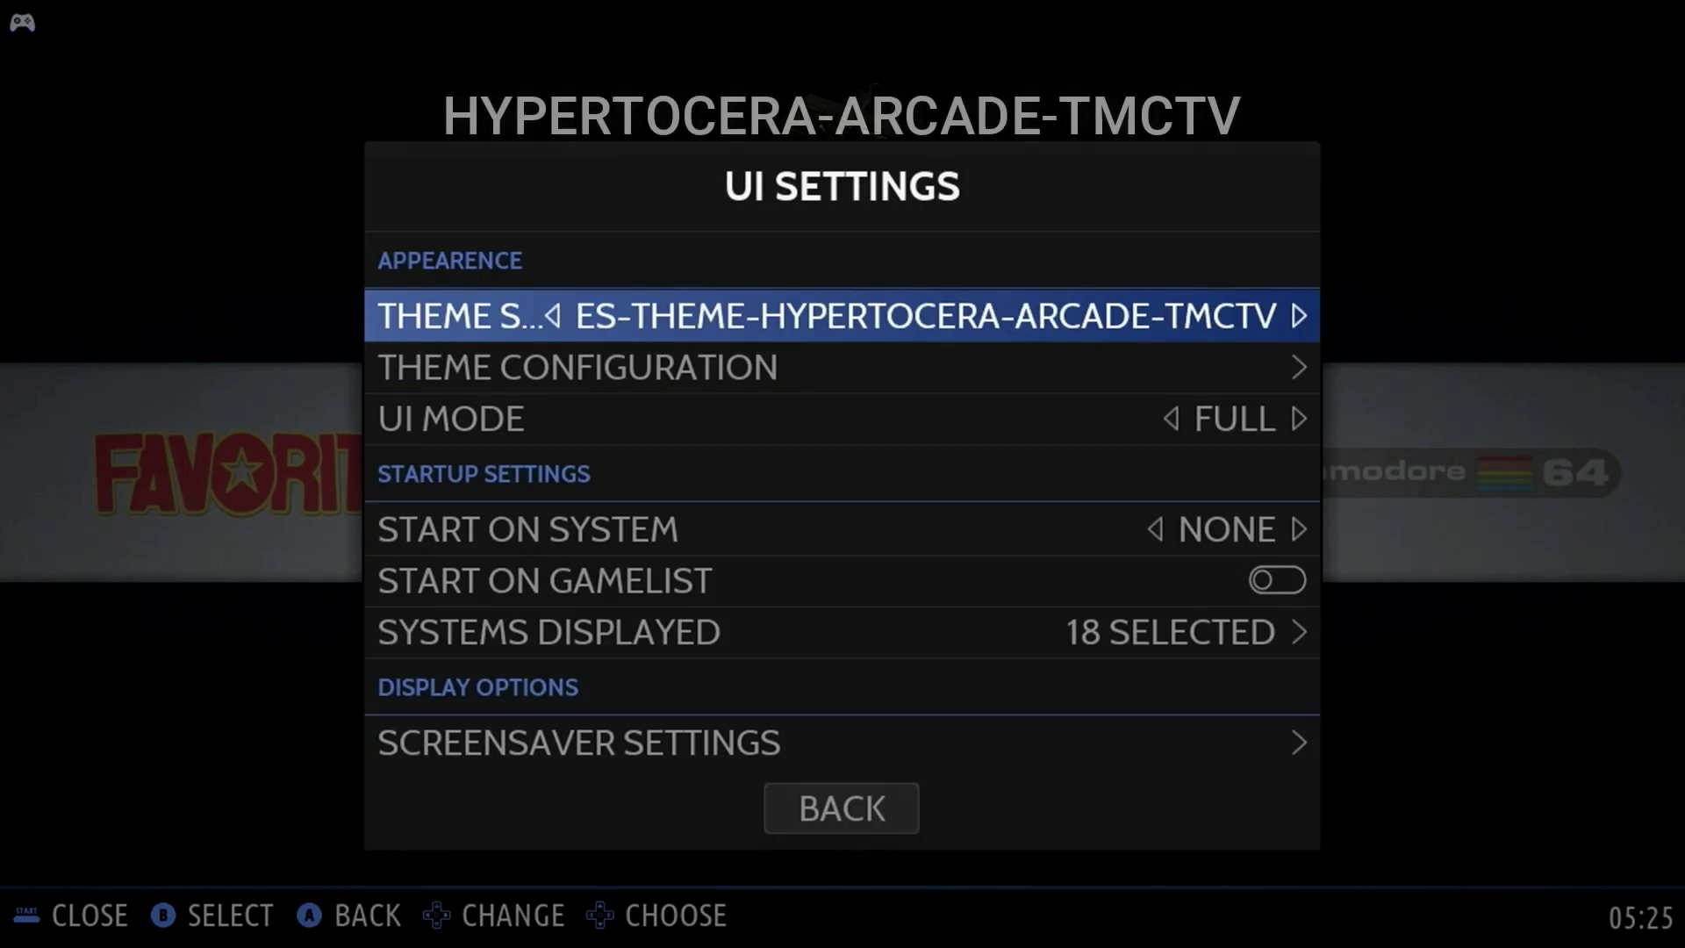
{"action": "key", "text": "Escape"}
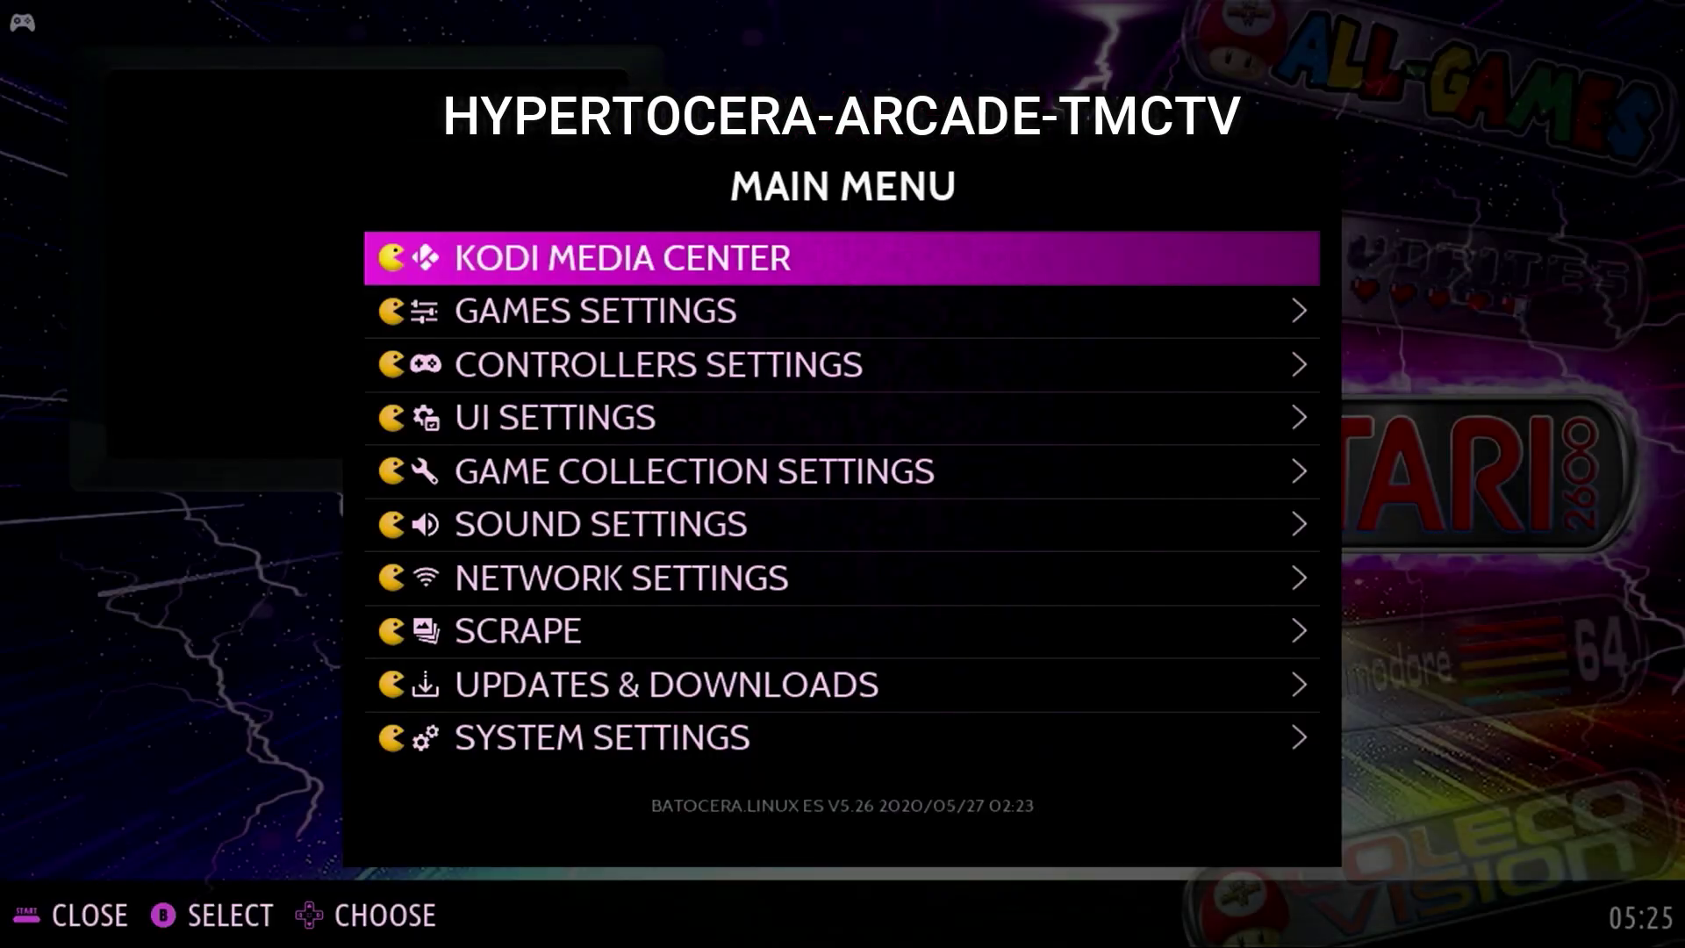
{"action": "key", "text": "Escape"}
{"action": "key", "text": "Down"}
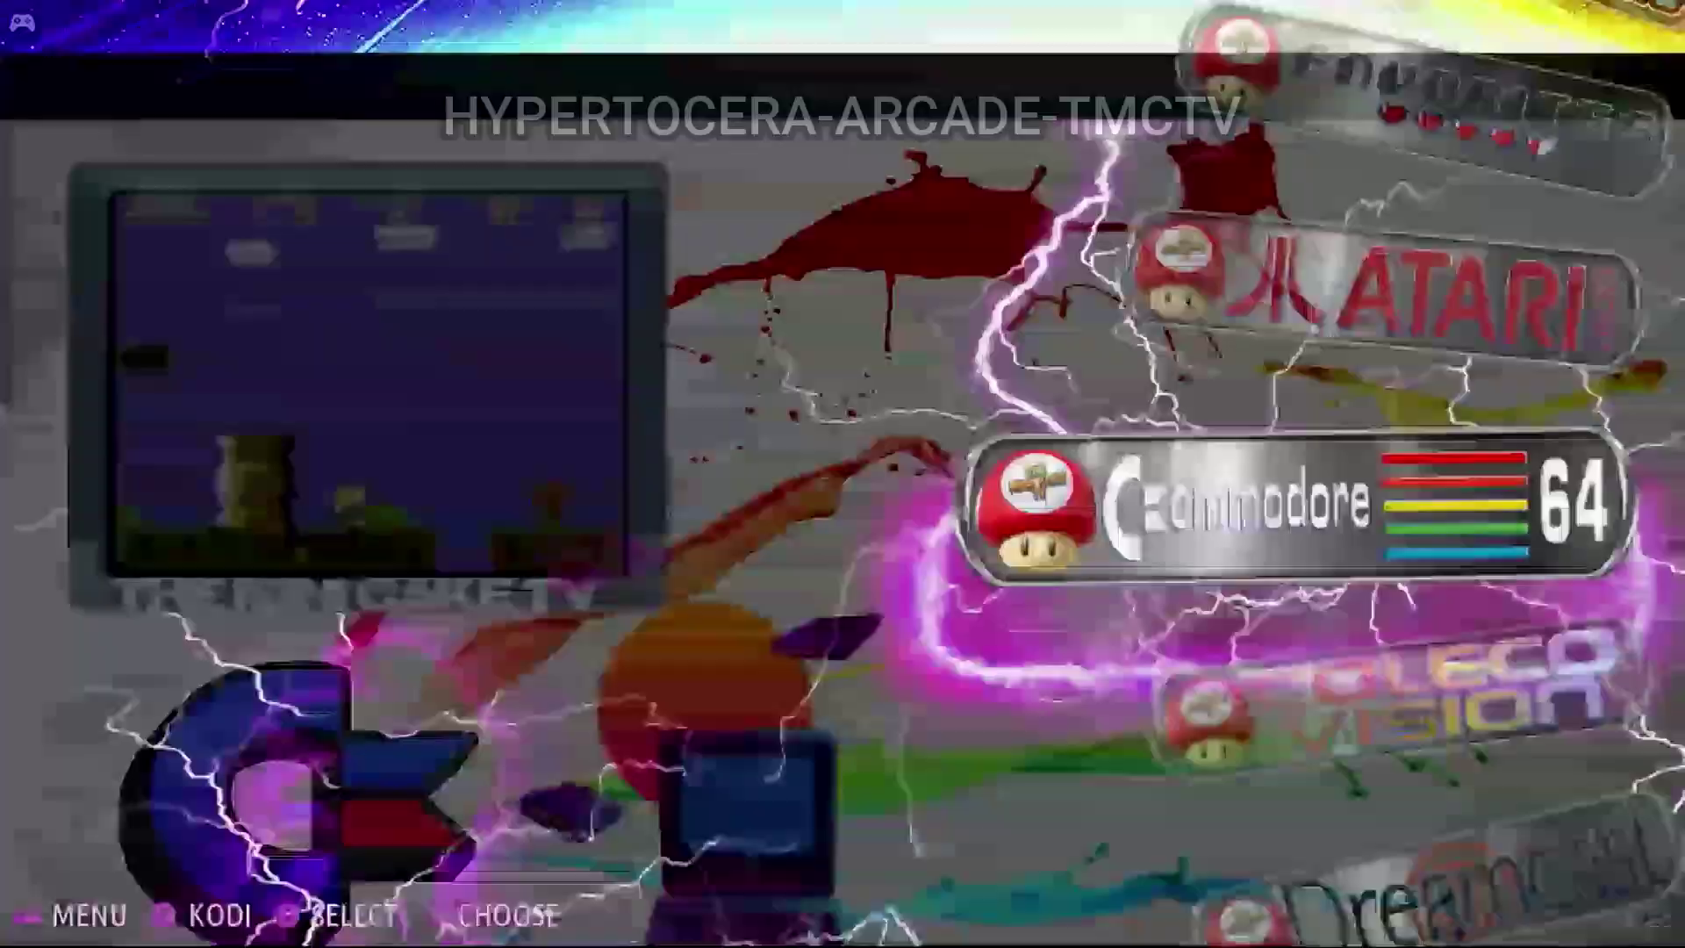
Step: Browse the system view past ColecoVision to Dreamcast and switch the theme set to Next-Level-Remix in the UI settings
{"action": "key", "text": "Down"}
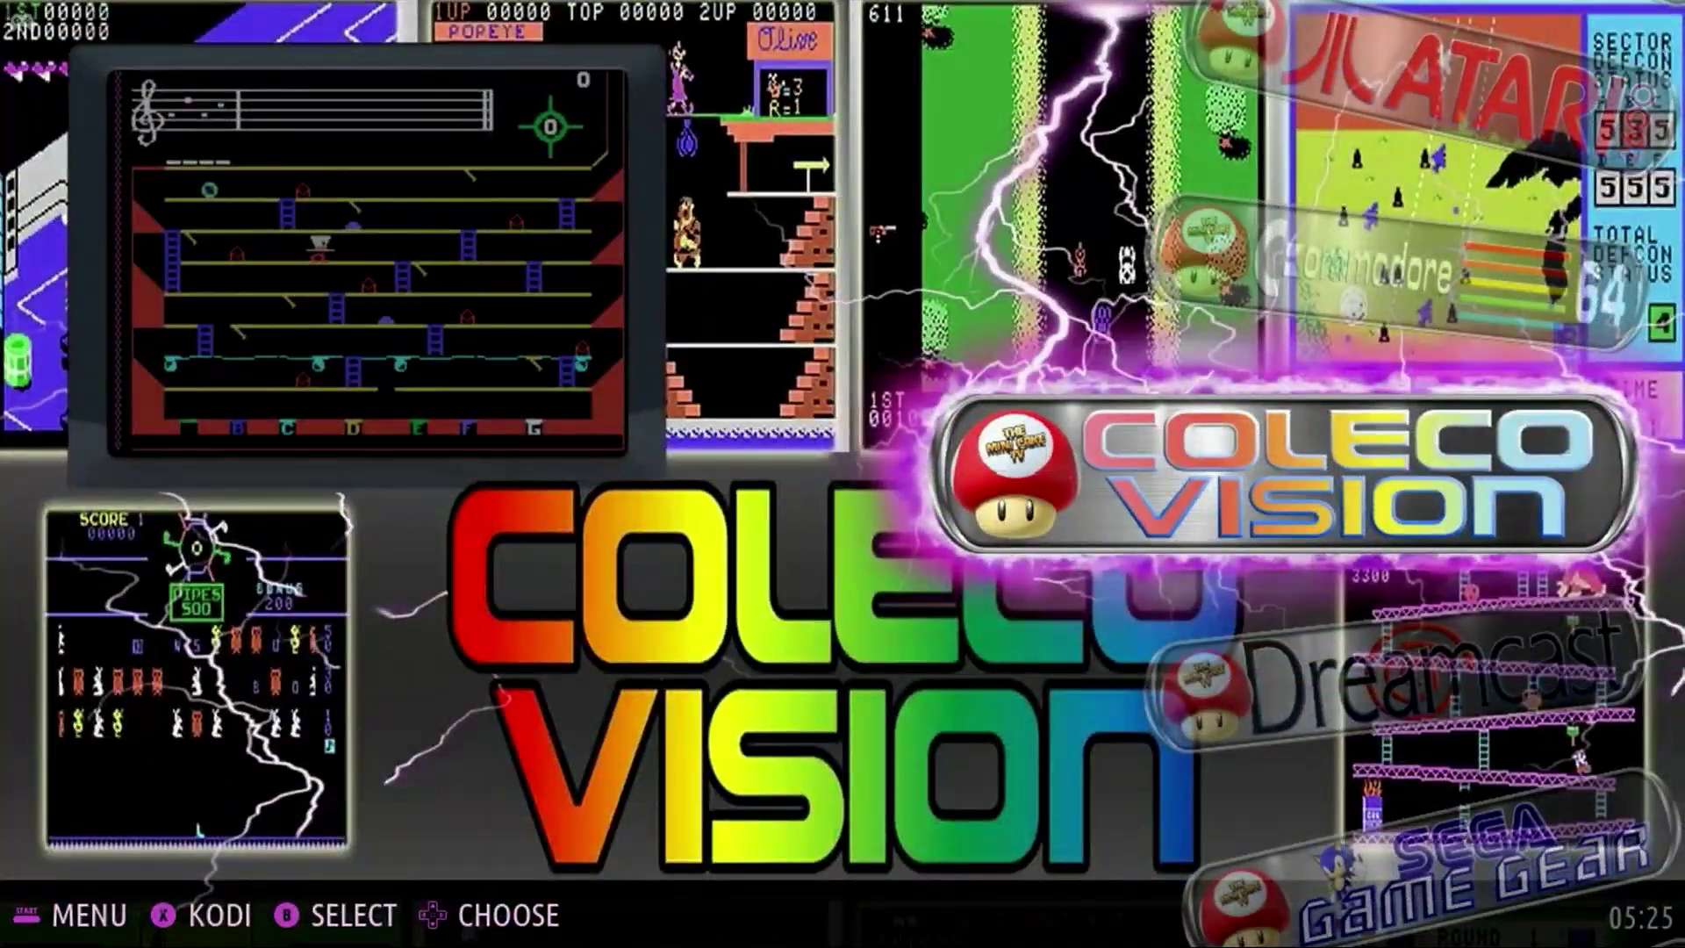
{"action": "key", "text": "Down"}
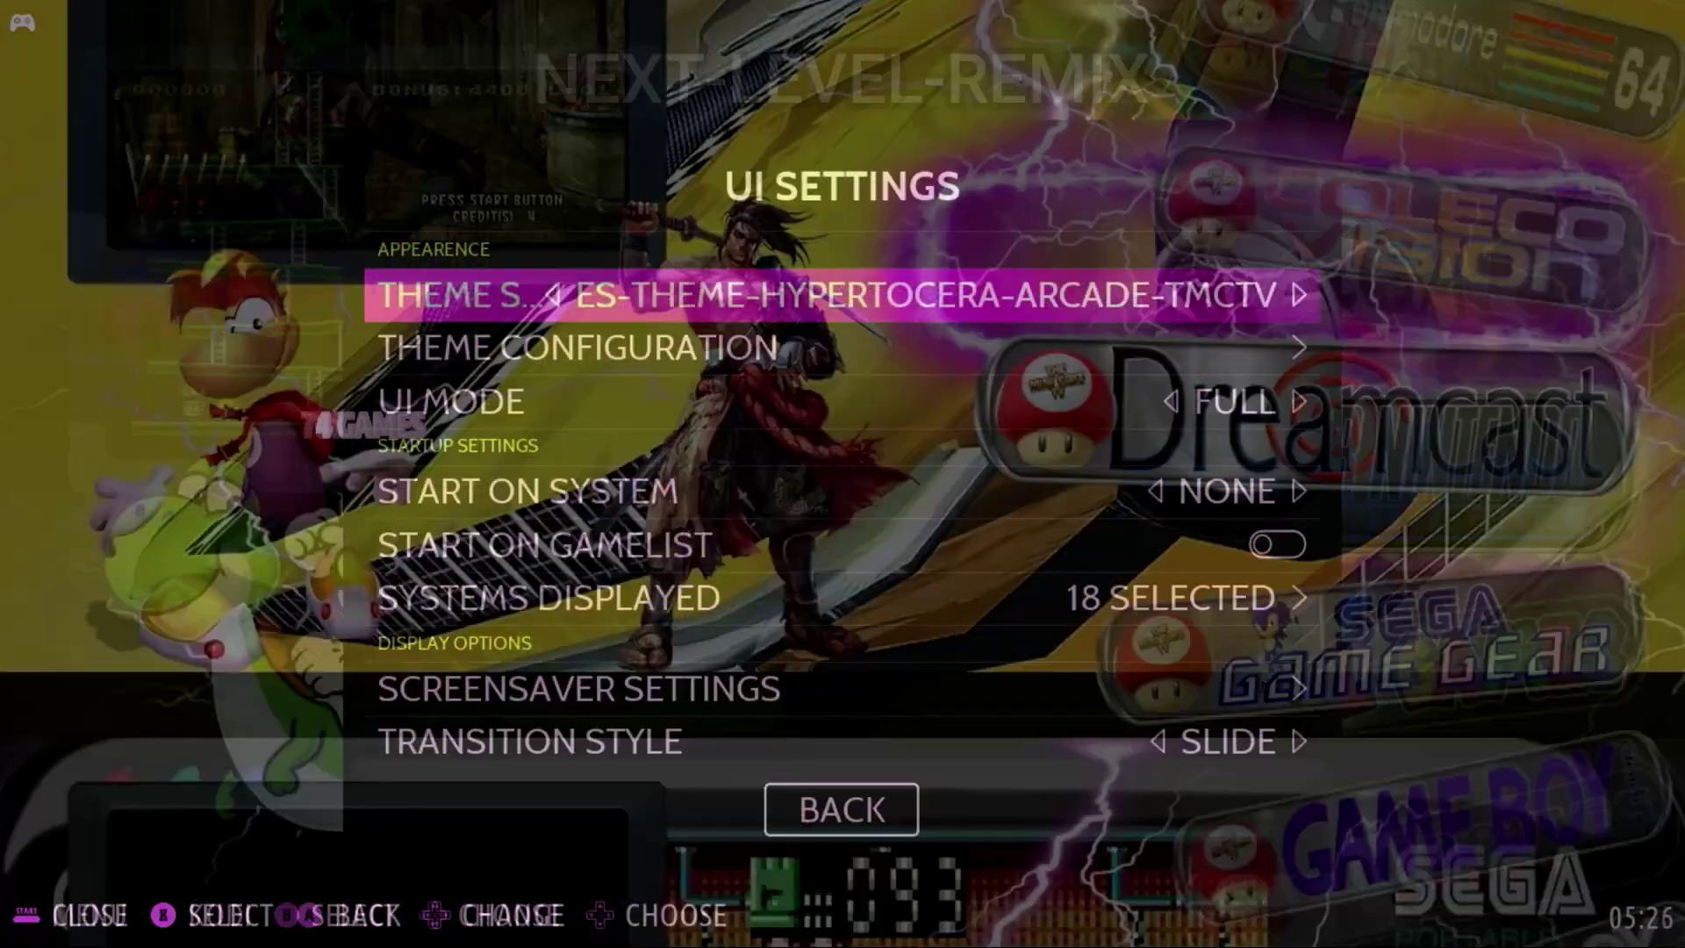
{"action": "key", "text": "Escape"}
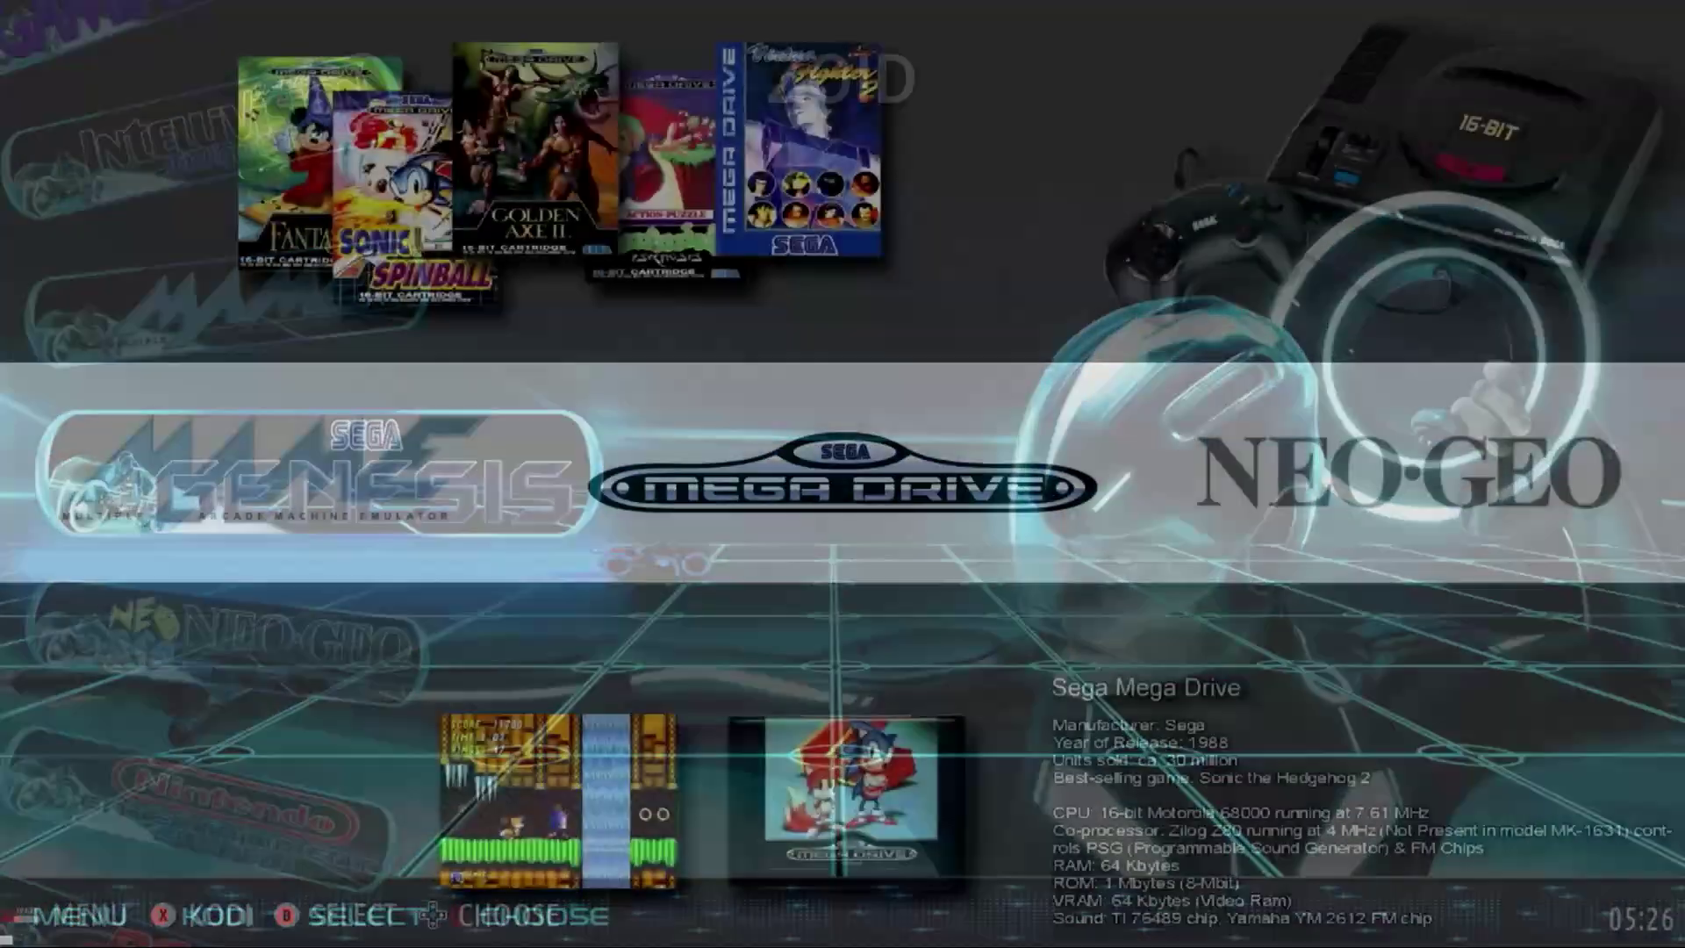
Step: Browse the Zoid theme's system view through Nintendo Entertainment System, Ports and Sega CD to Super Nintendo and select that system
{"action": "key", "text": "Right"}
{"action": "key", "text": "Right"}
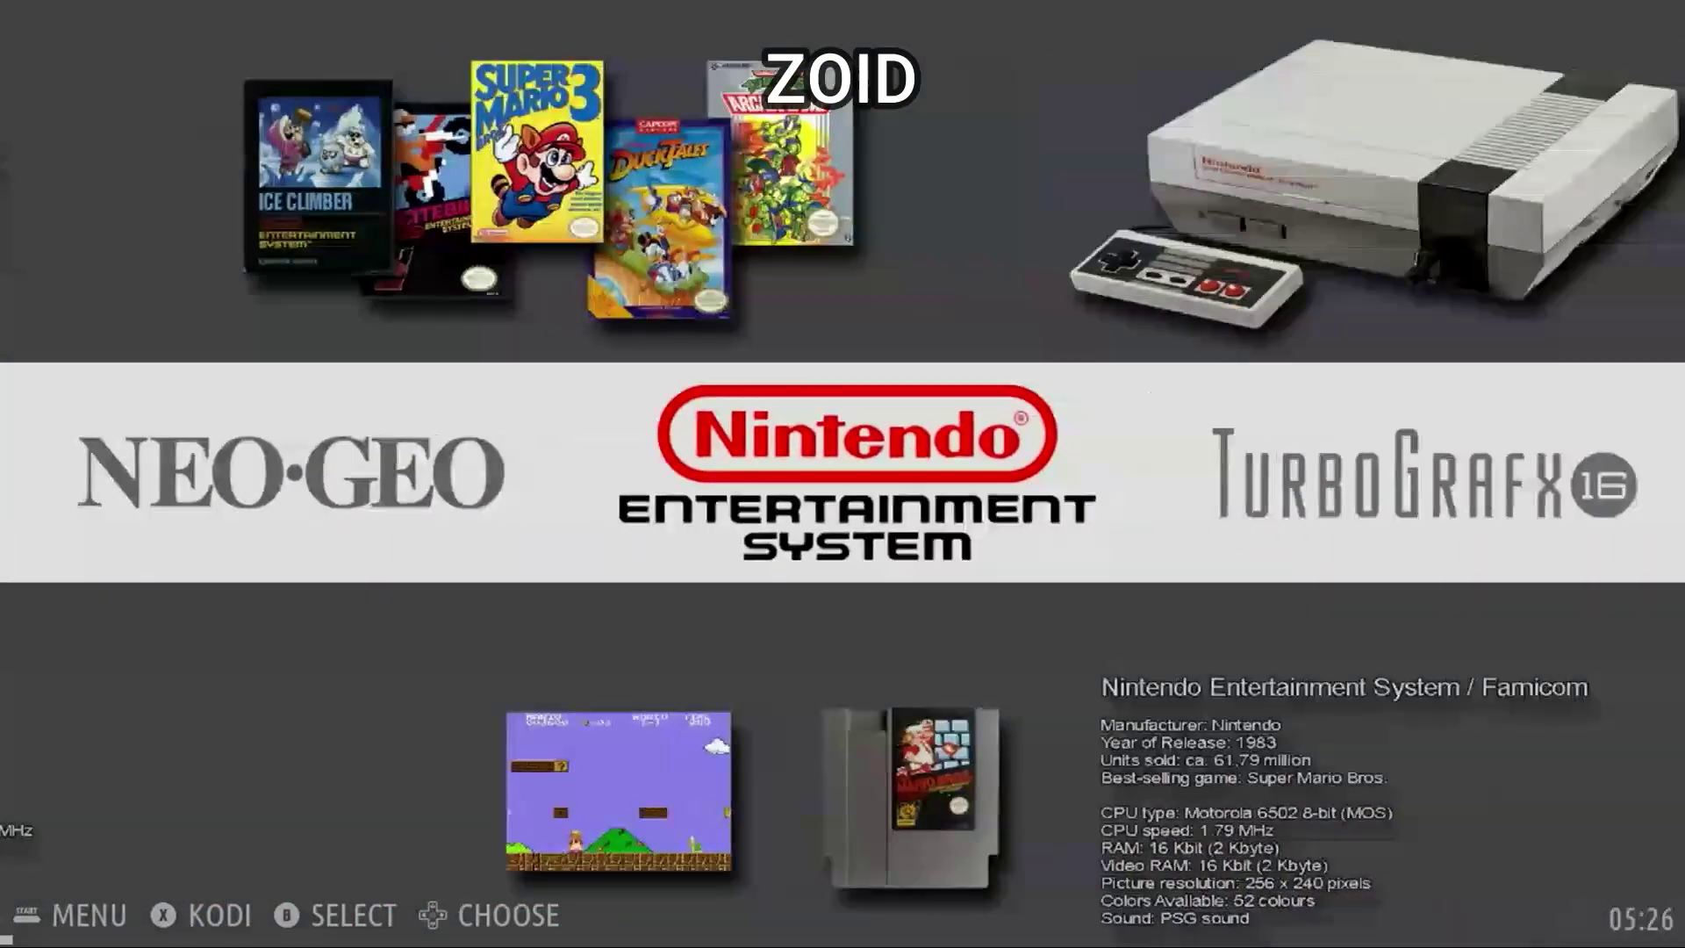
{"action": "key", "text": "Right"}
{"action": "key", "text": "Right"}
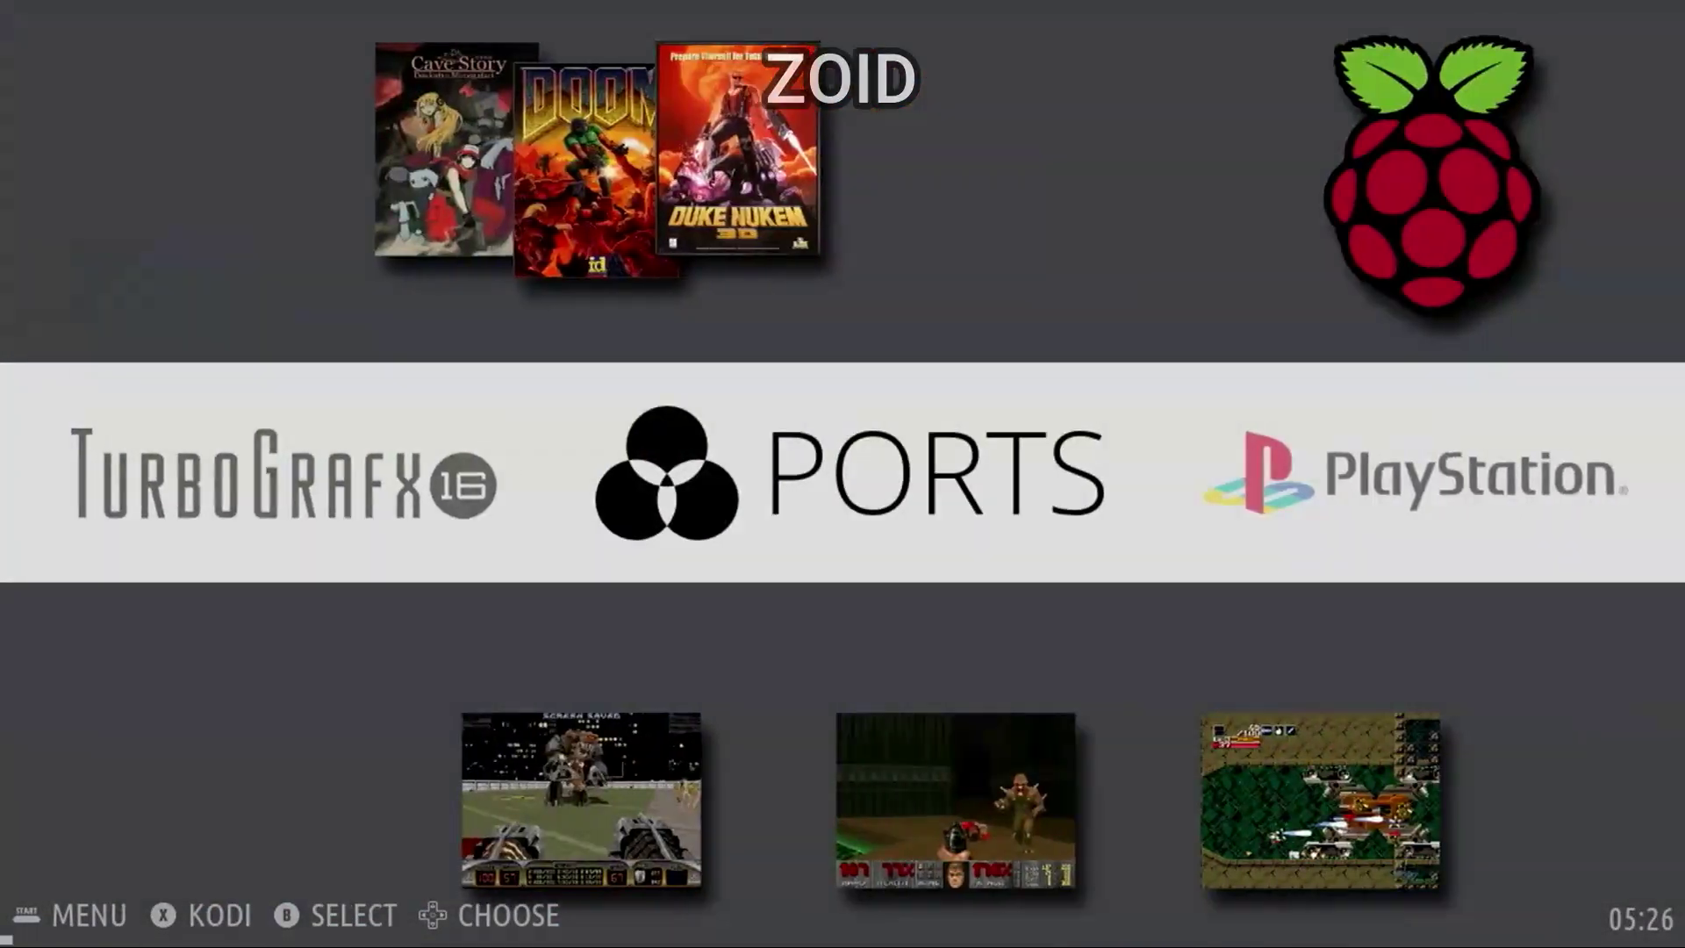
{"action": "key", "text": "Right"}
{"action": "key", "text": "Right"}
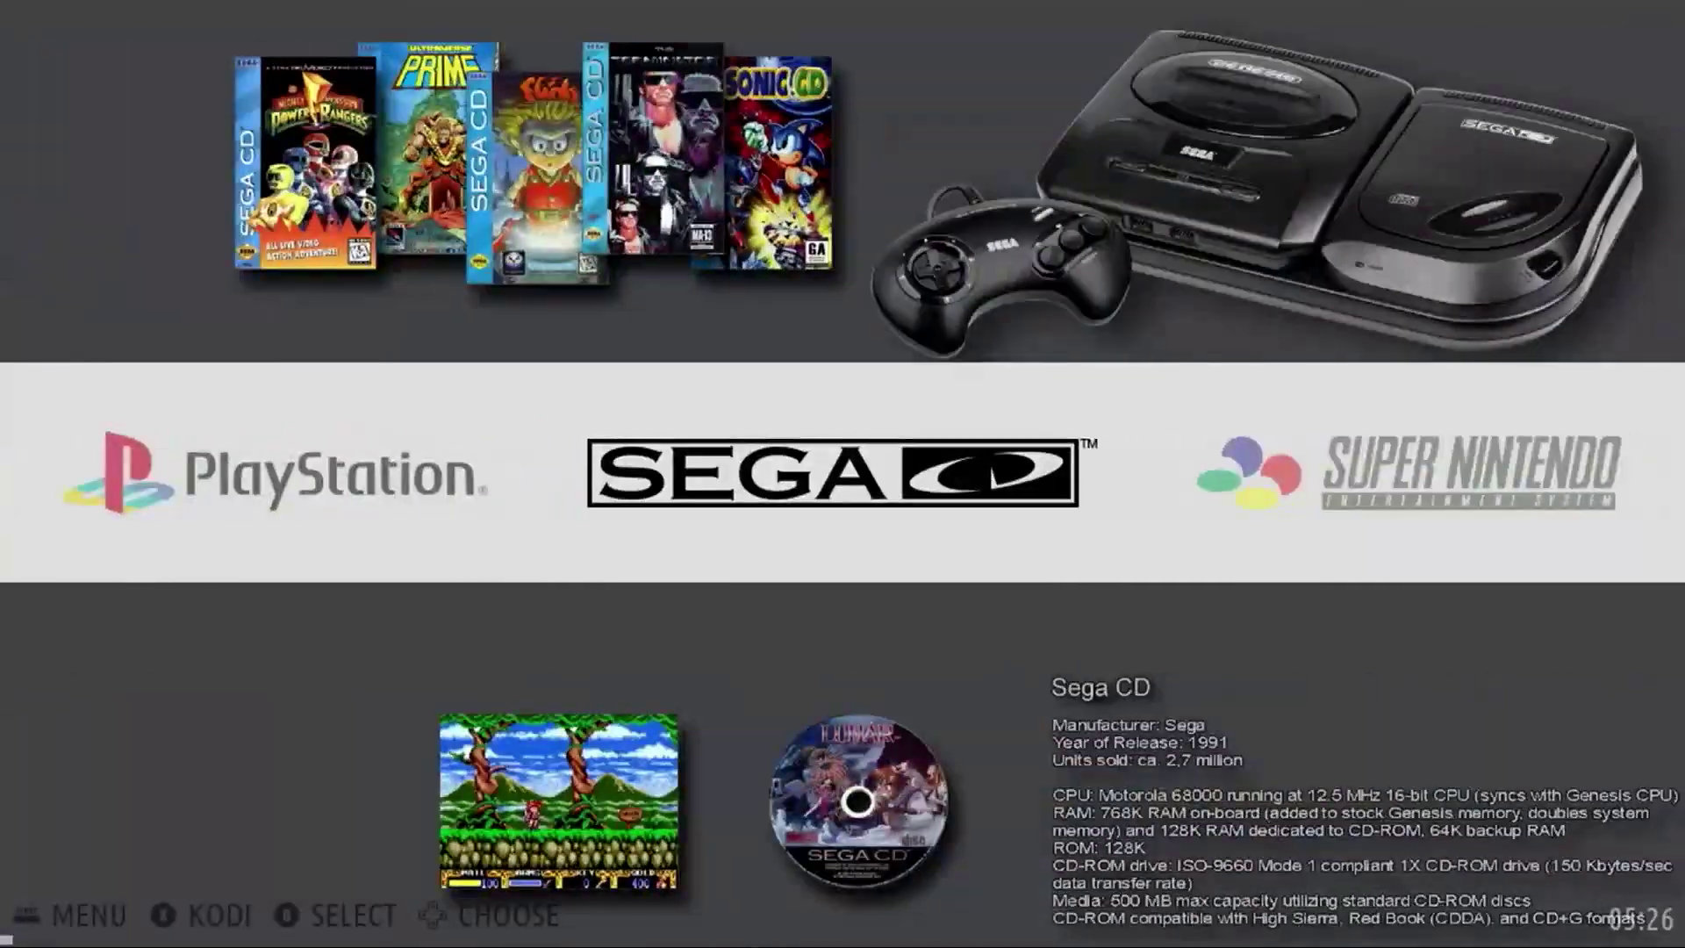
{"action": "key", "text": "Right"}
{"action": "key", "text": "Return"}
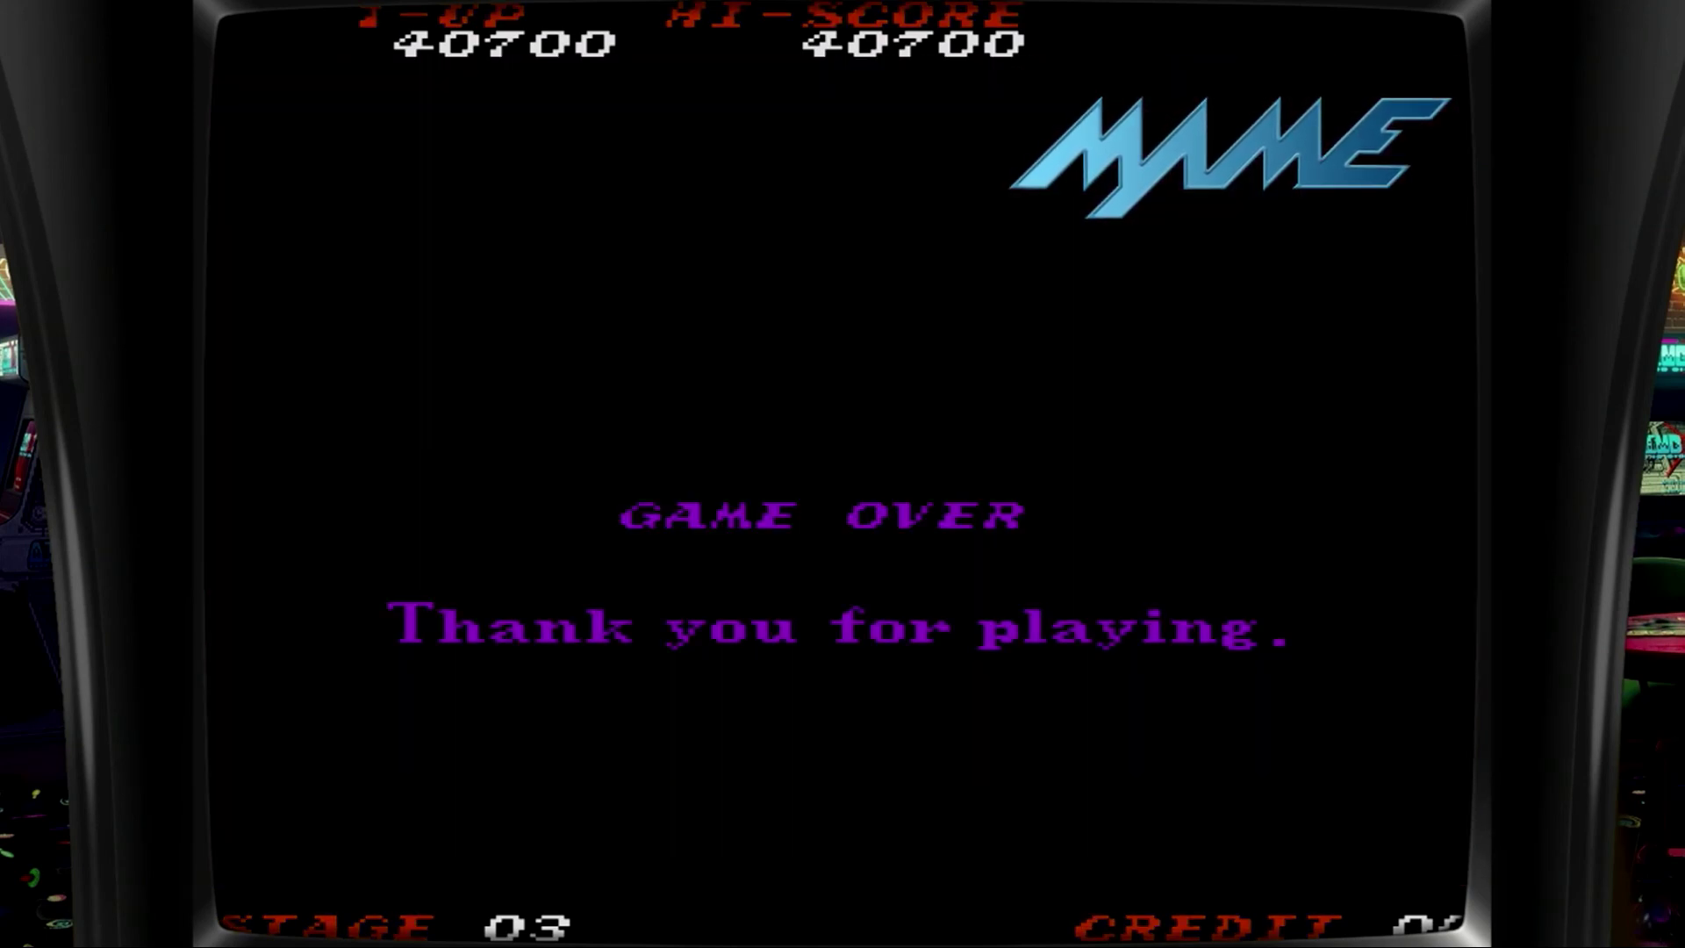
Step: Enter the player's three-letter name for first place in the score ranking table of the MAME game
{"action": "key", "text": "Right"}
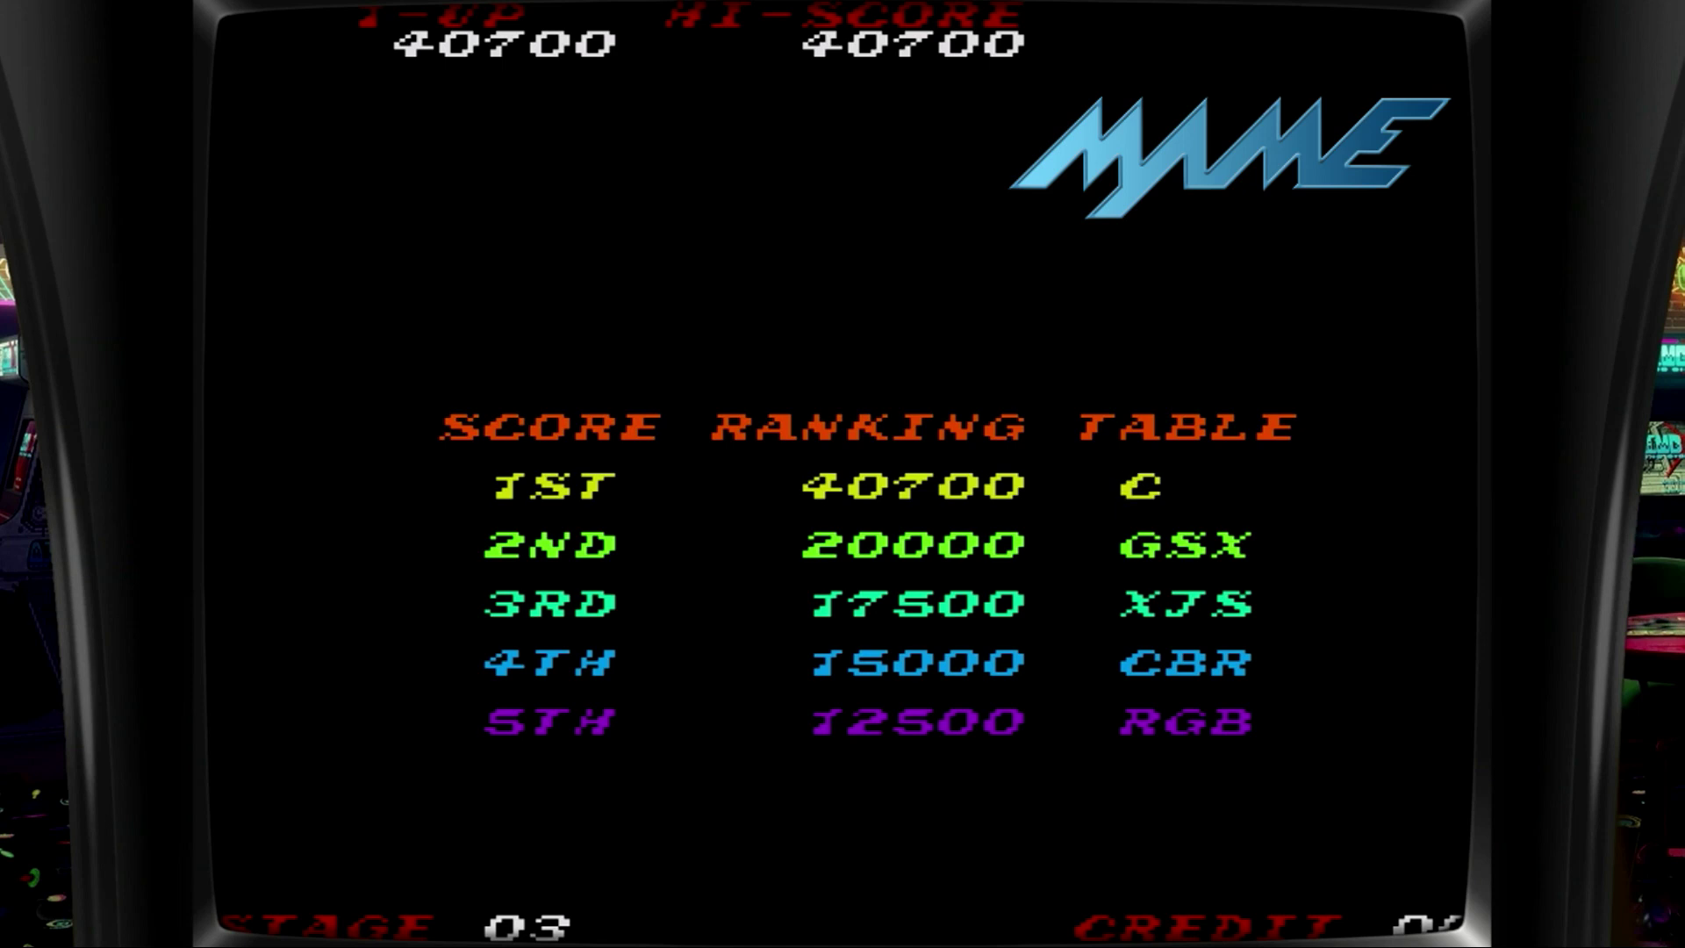
{"action": "key", "text": "Right"}
{"action": "key", "text": "Right"}
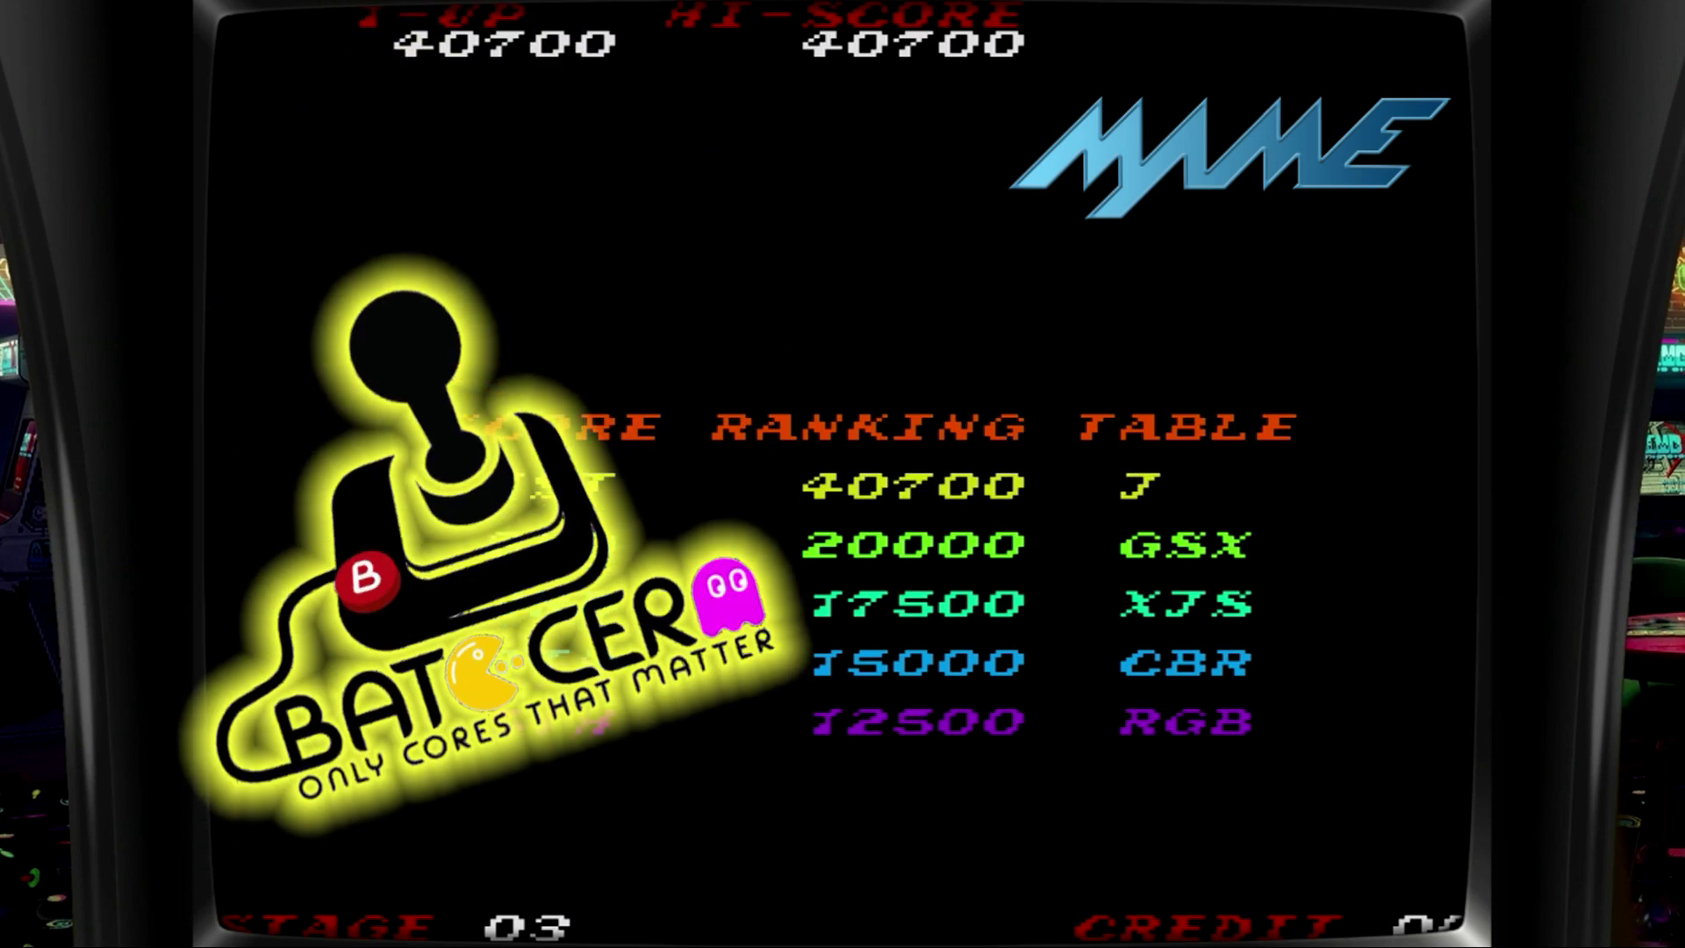
{"action": "key", "text": "ctrl"}
{"action": "key", "text": "Right"}
{"action": "key", "text": "Right"}
{"action": "key", "text": "Right"}
{"action": "key", "text": "Right"}
{"action": "key", "text": "Right"}
{"action": "key", "text": "Right"}
{"action": "key", "text": "Right"}
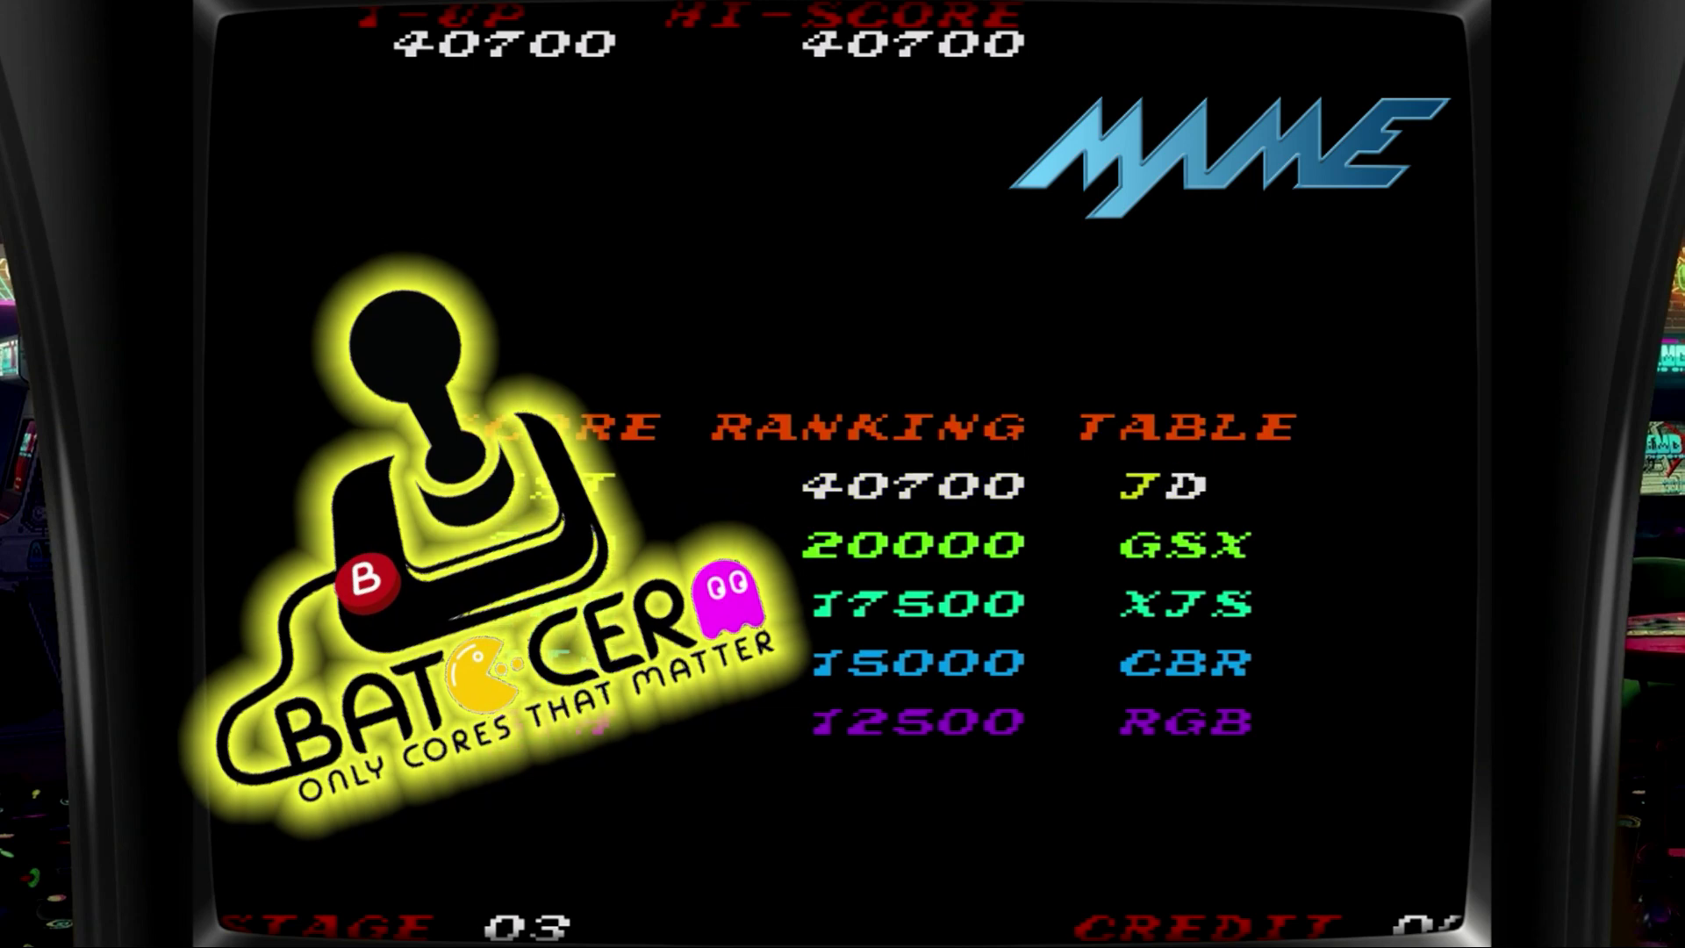
{"action": "key", "text": "Right"}
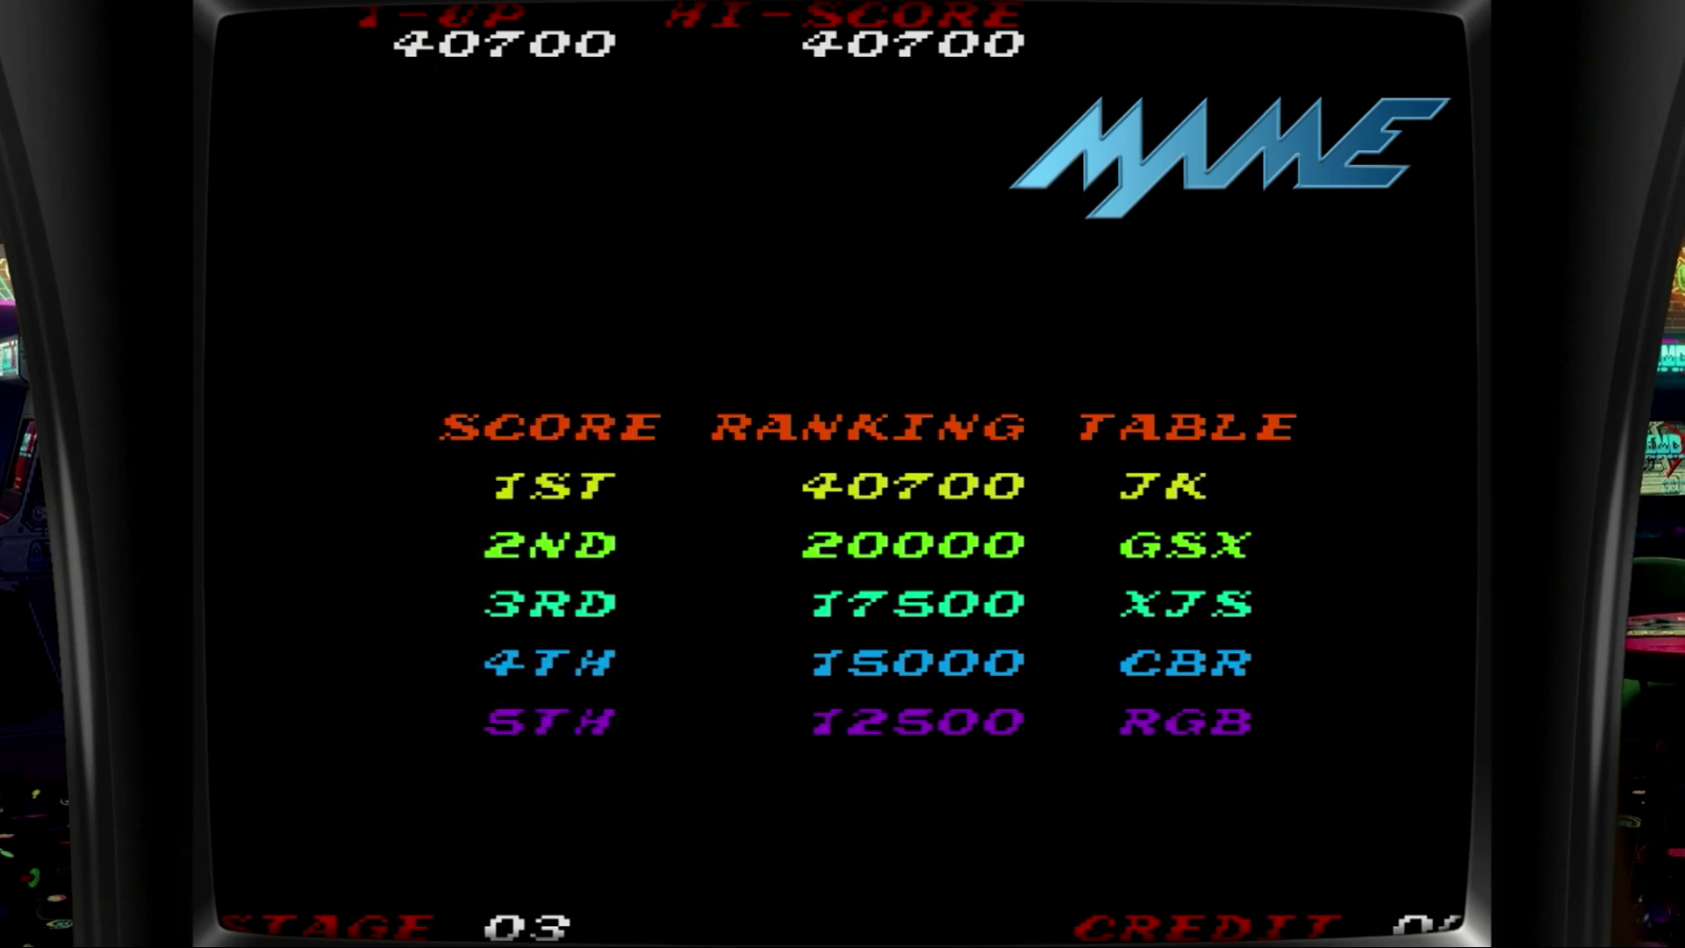
{"action": "key", "text": "Right"}
{"action": "key", "text": "Right"}
{"action": "key", "text": "Right"}
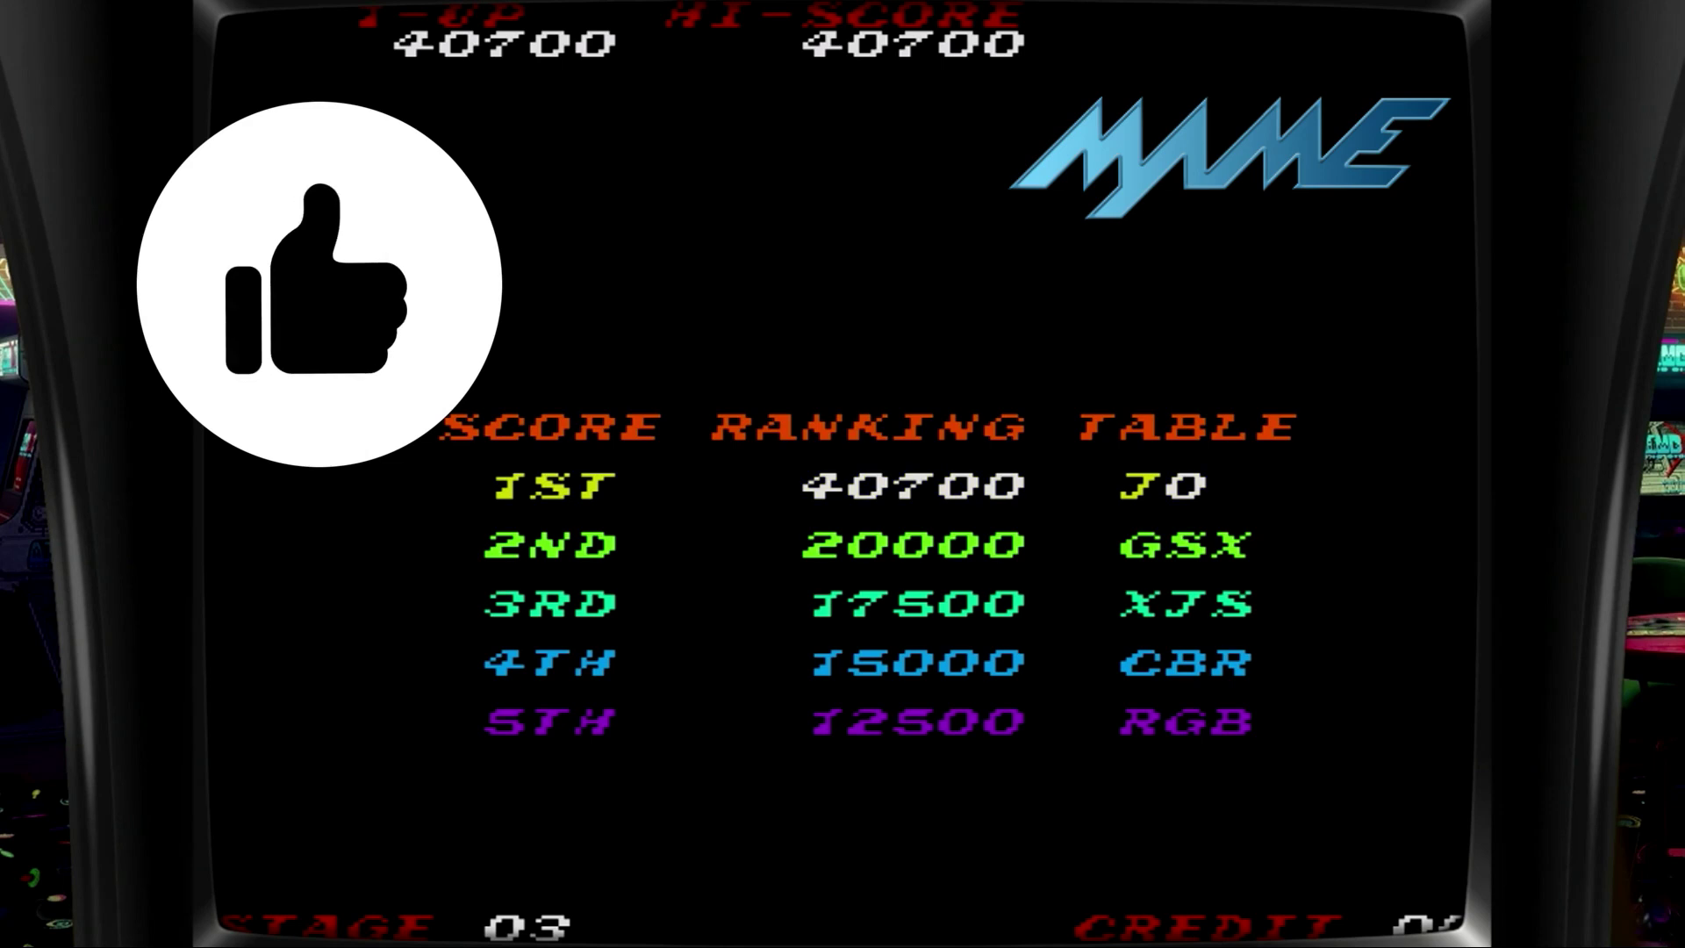
{"action": "key", "text": "ctrl"}
{"action": "key", "text": "Right"}
{"action": "key", "text": "Right"}
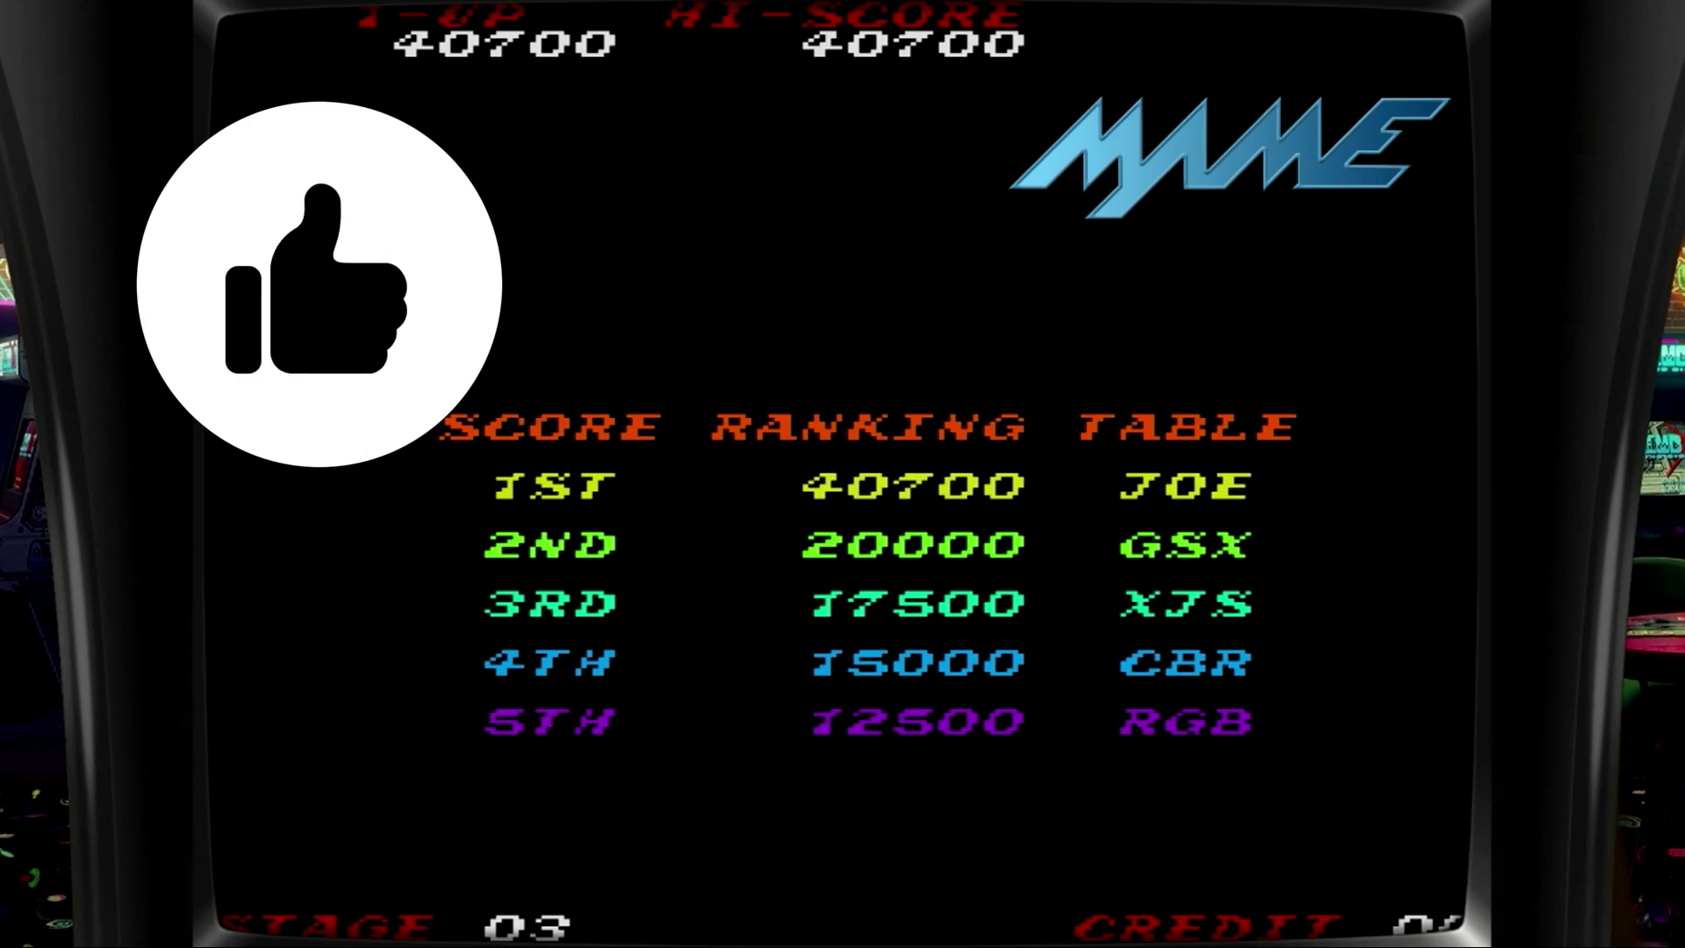
{"action": "key", "text": "Right"}
{"action": "key", "text": "Right"}
{"action": "key", "text": "Right"}
{"action": "key", "text": "Right"}
{"action": "key", "text": "Right"}
{"action": "key", "text": "Right"}
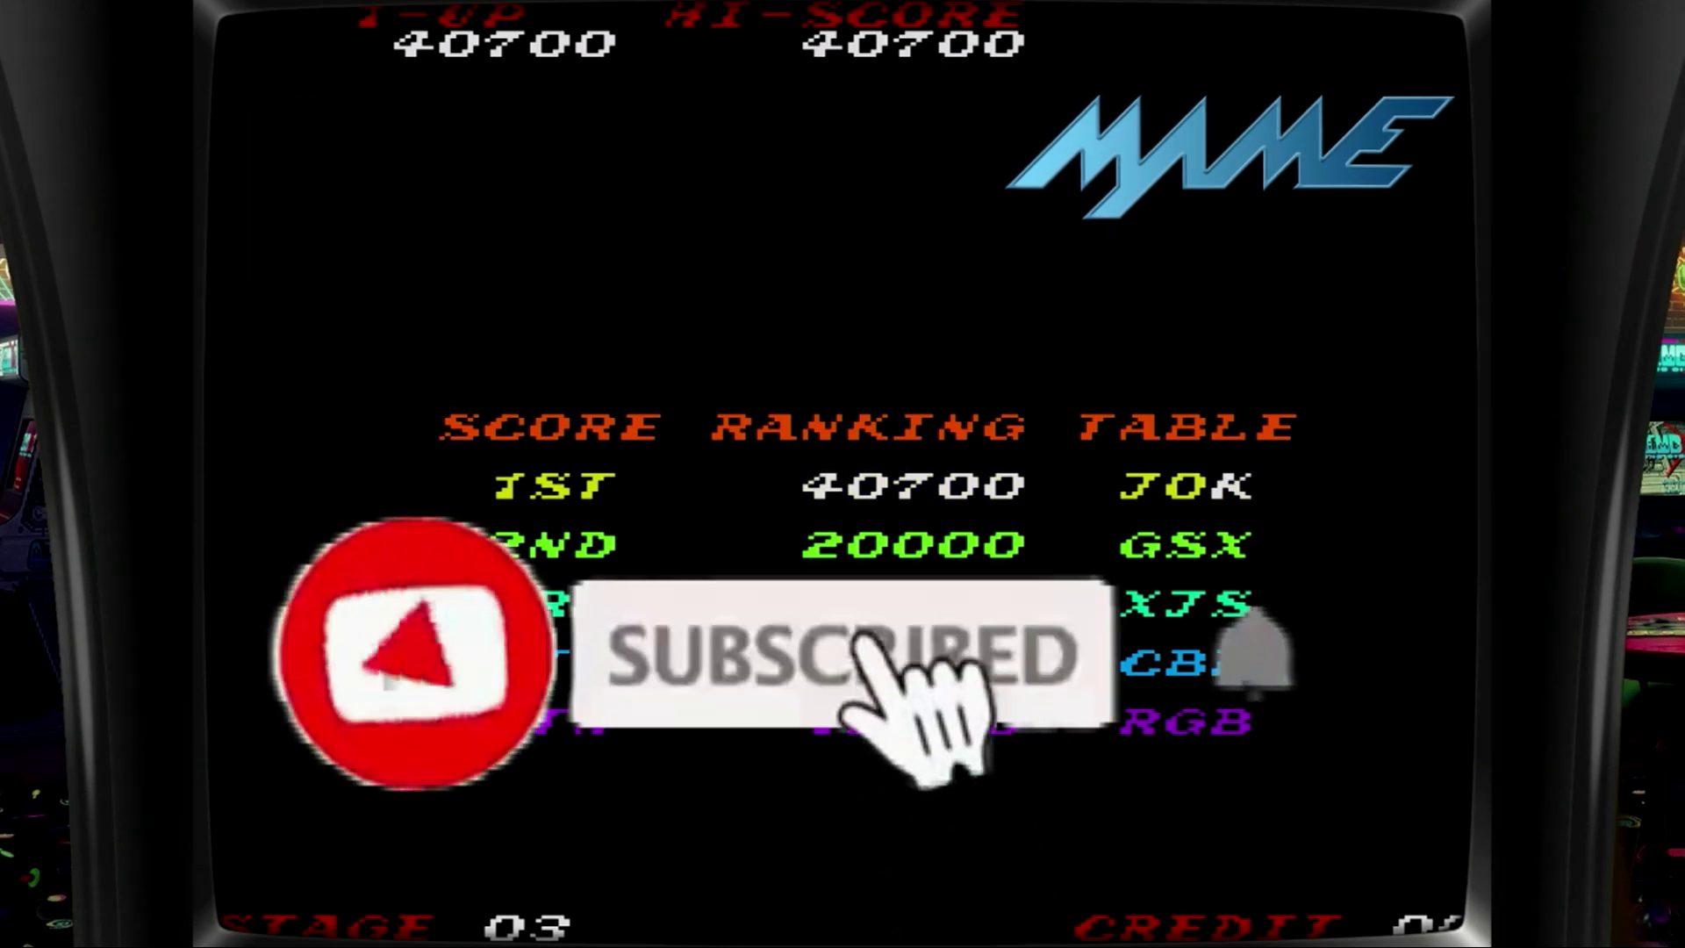
{"action": "key", "text": "Right"}
{"action": "key", "text": "Right"}
{"action": "key", "text": "Right"}
{"action": "key", "text": "ctrl"}
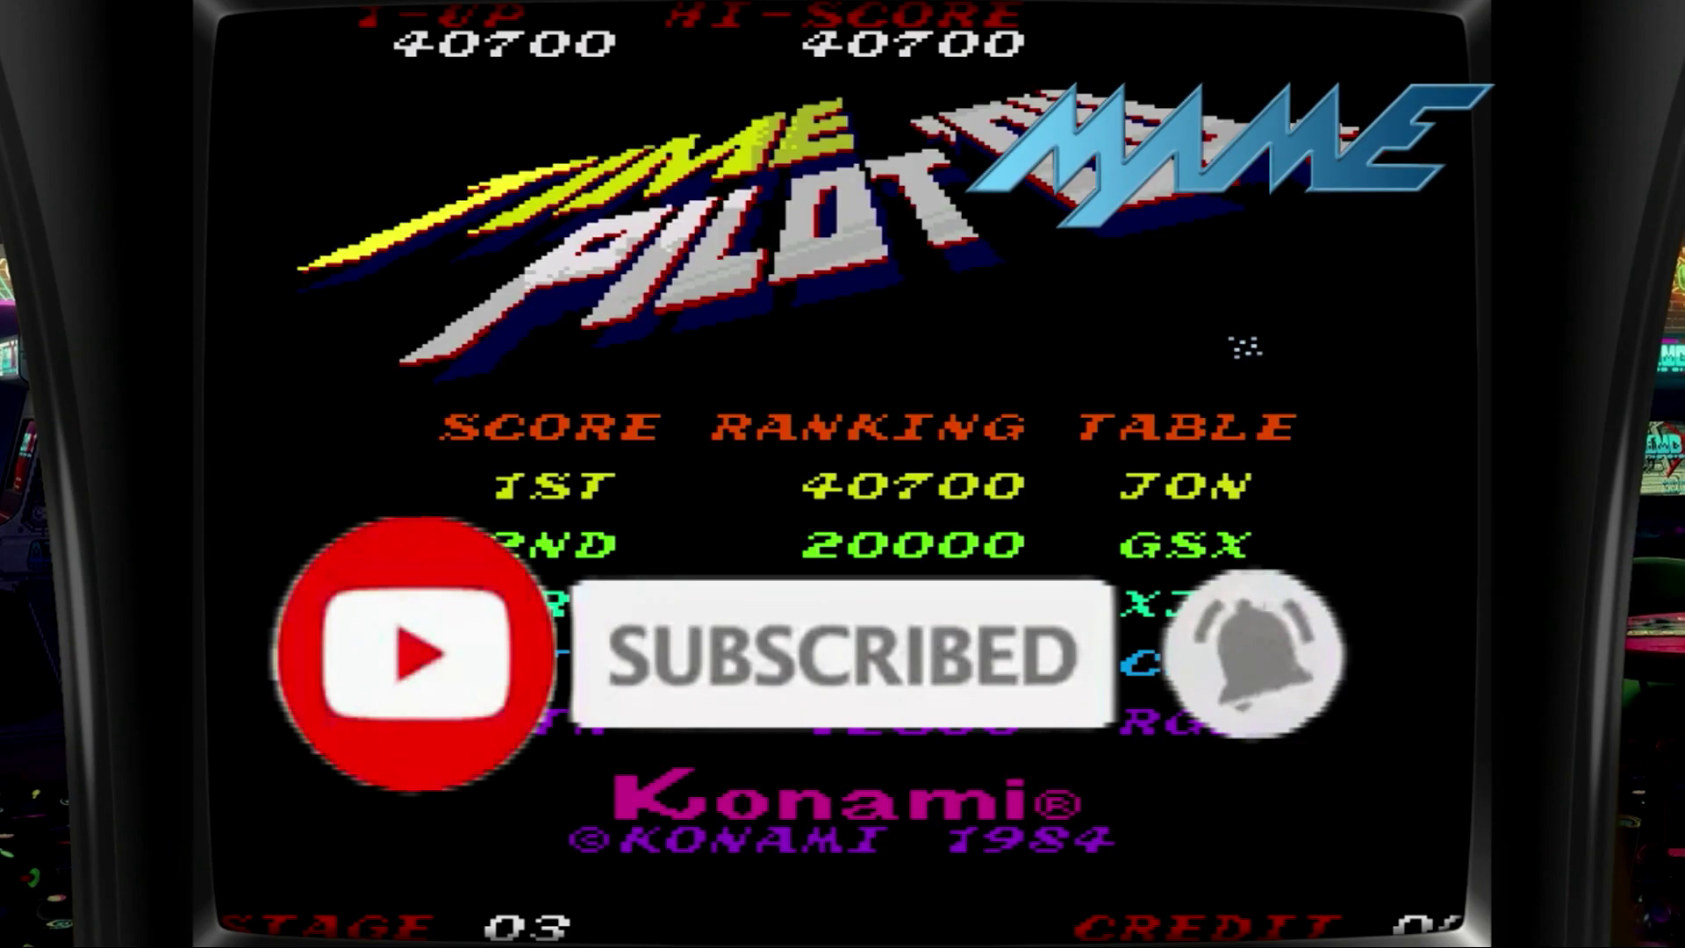